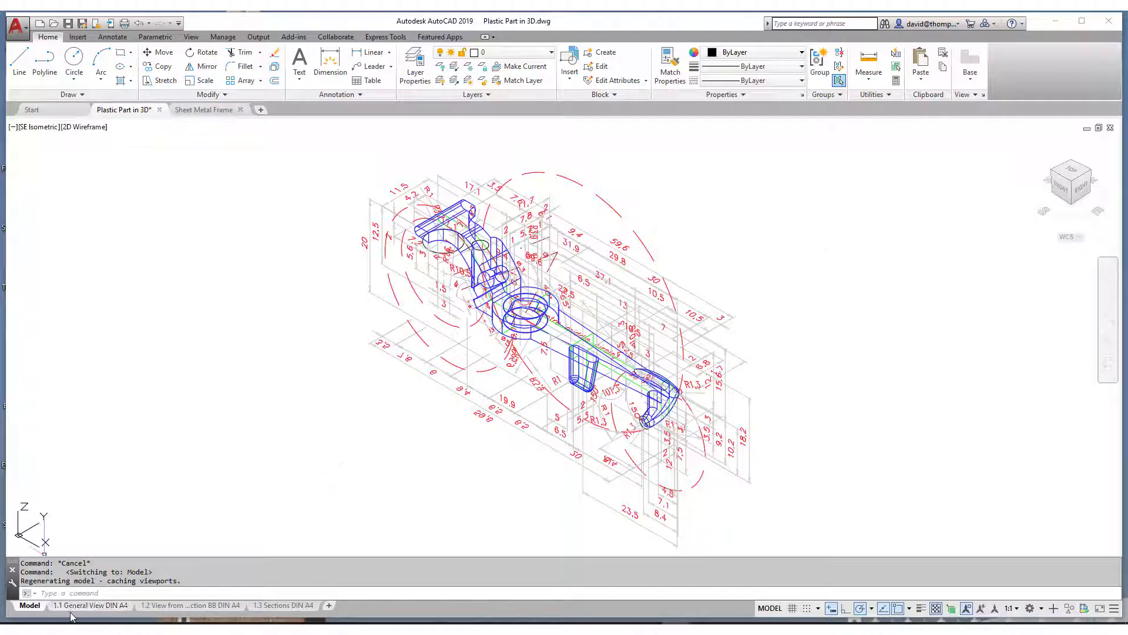
- On the 1.1 General View DIN A4 layout, move all three views and their labels left off the sheet
{"action": "left_click", "coordinate": [90, 605]}
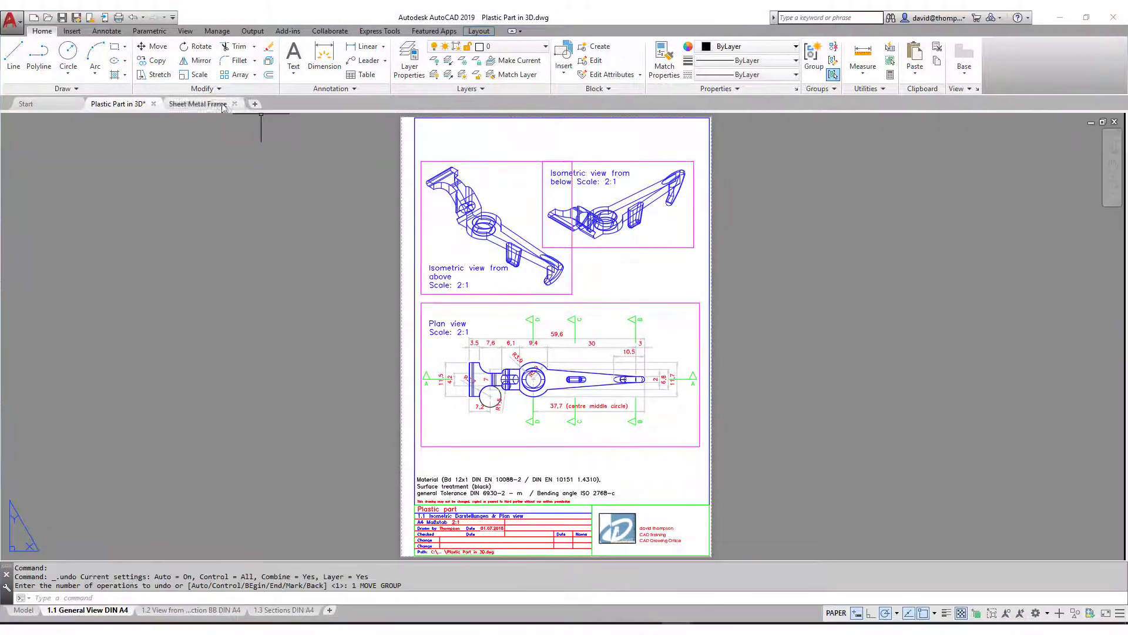
{"action": "left_click", "coordinate": [154, 46]}
{"action": "left_click", "coordinate": [692, 145]}
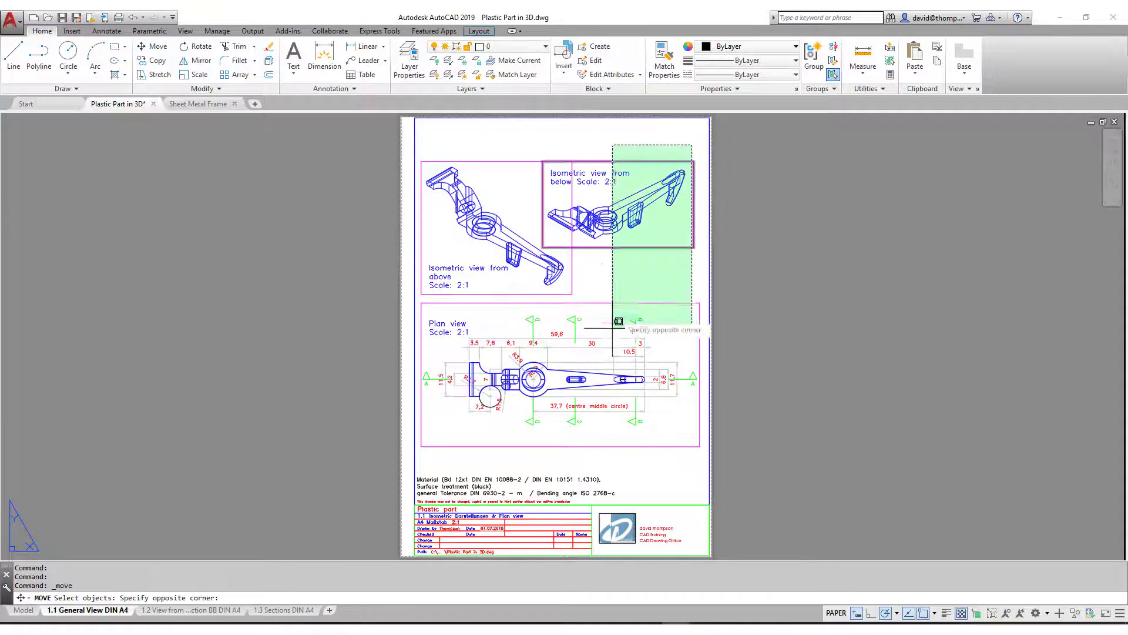
{"action": "left_click", "coordinate": [444, 452]}
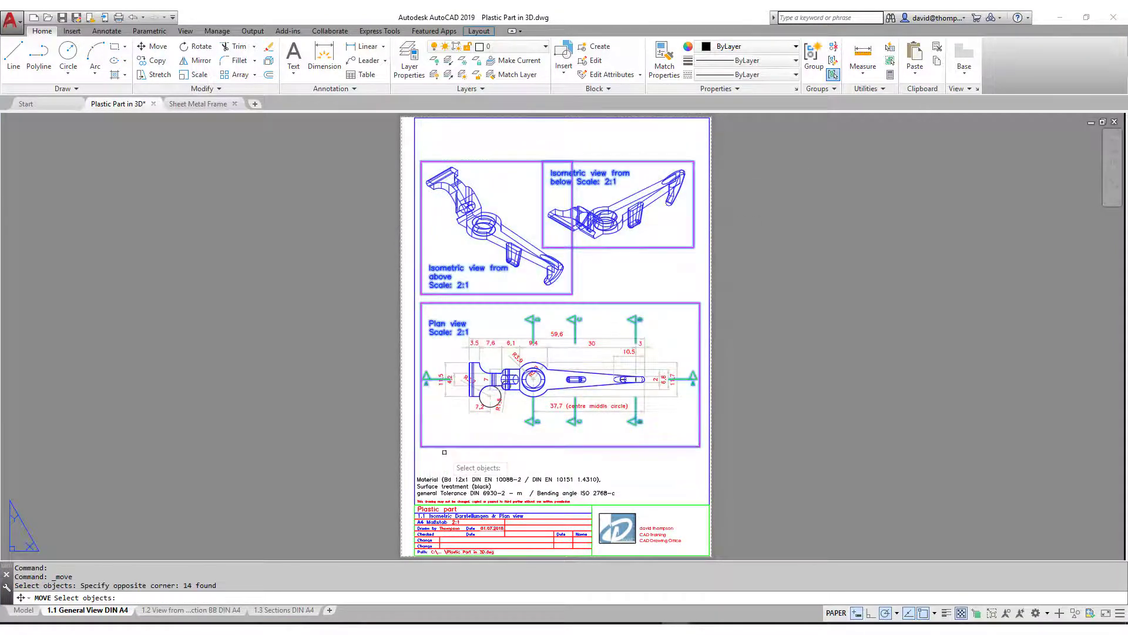
{"action": "key", "text": "Return"}
{"action": "left_click", "coordinate": [421, 446]}
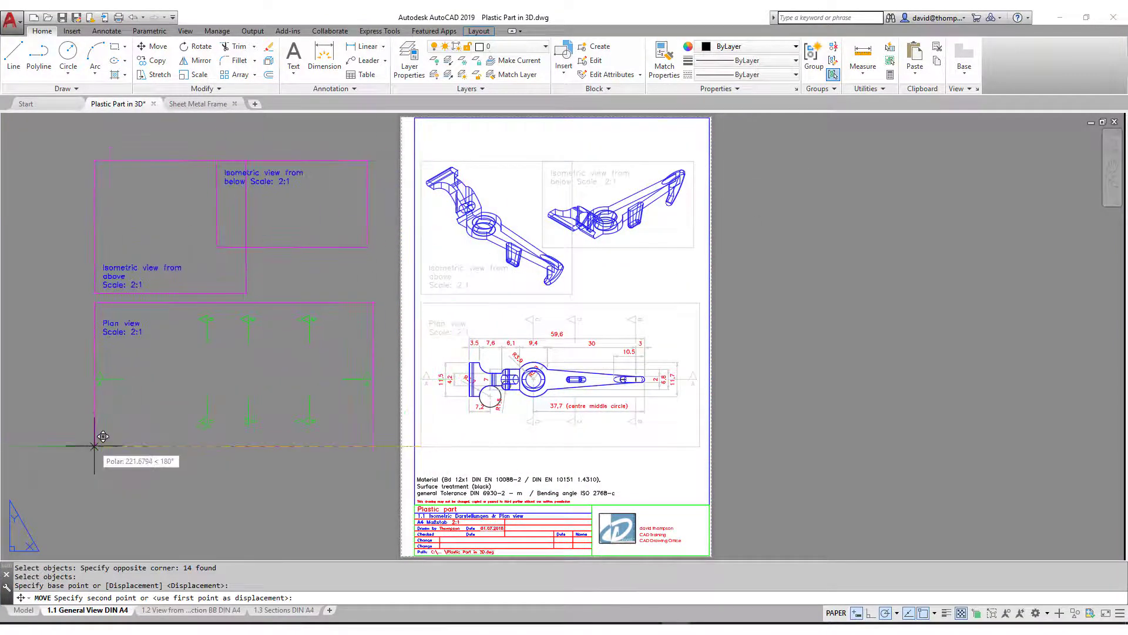
{"action": "left_click", "coordinate": [94, 445]}
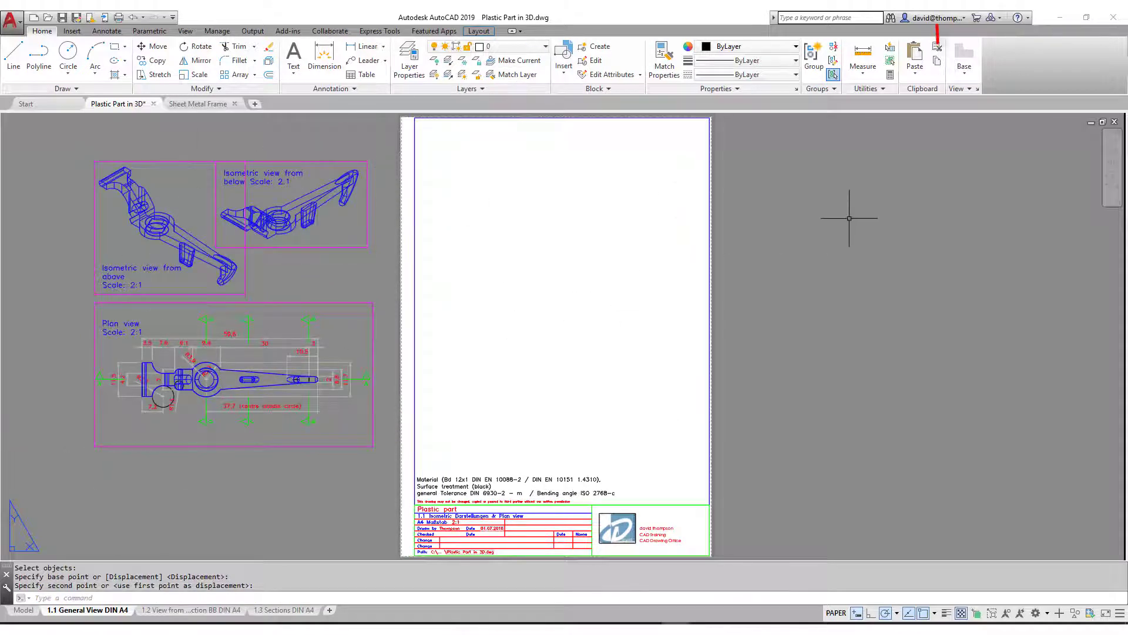
- Place a 2:1 Top base view of the part from model space above the title block
{"action": "left_click", "coordinate": [969, 75]}
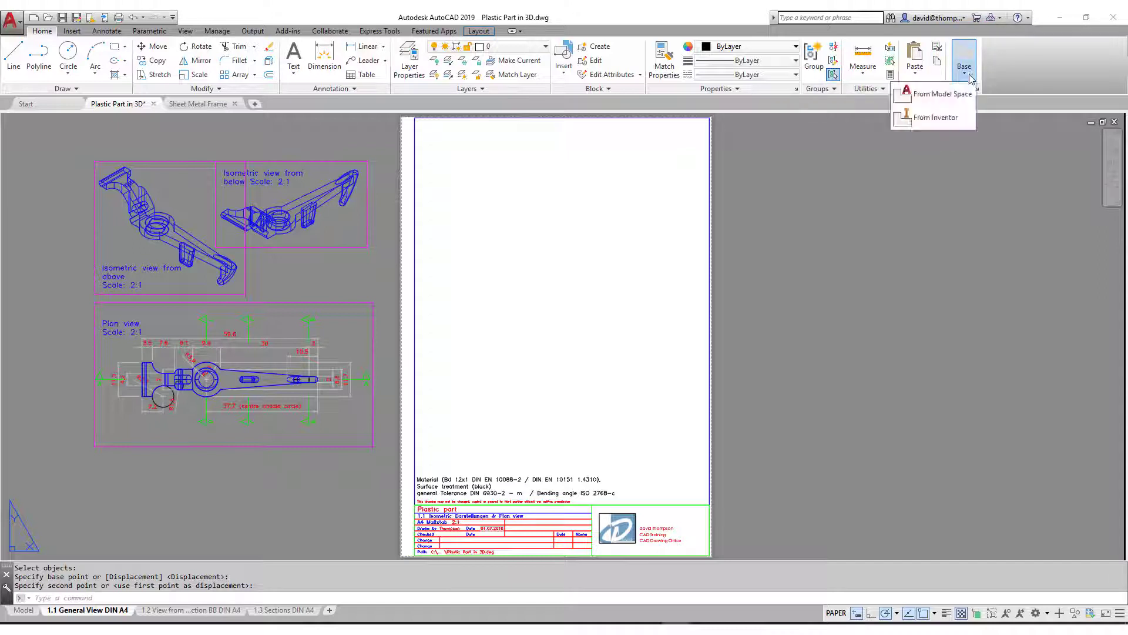
{"action": "left_click", "coordinate": [944, 95]}
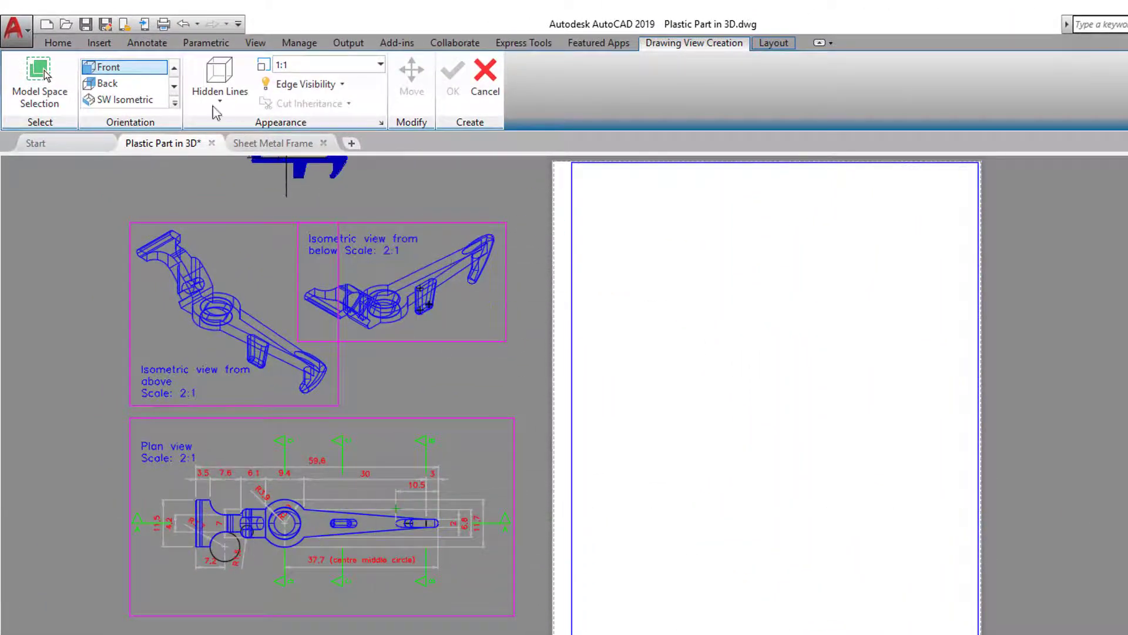
{"action": "left_click", "coordinate": [174, 68]}
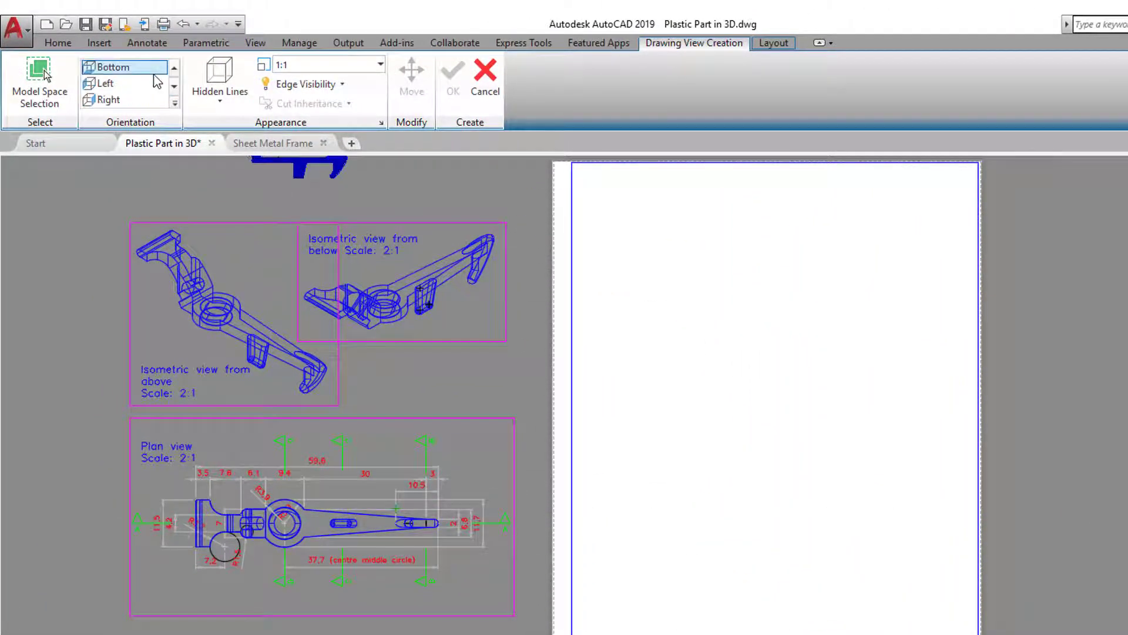
{"action": "left_click", "coordinate": [174, 68]}
{"action": "left_click", "coordinate": [150, 83]}
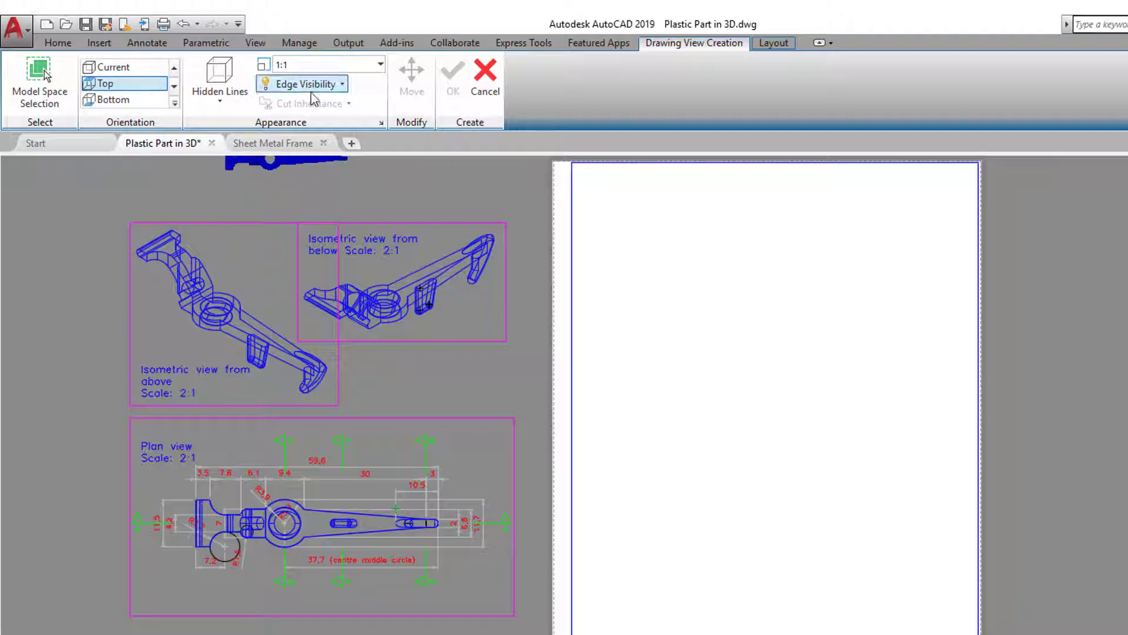
{"action": "left_click", "coordinate": [381, 65]}
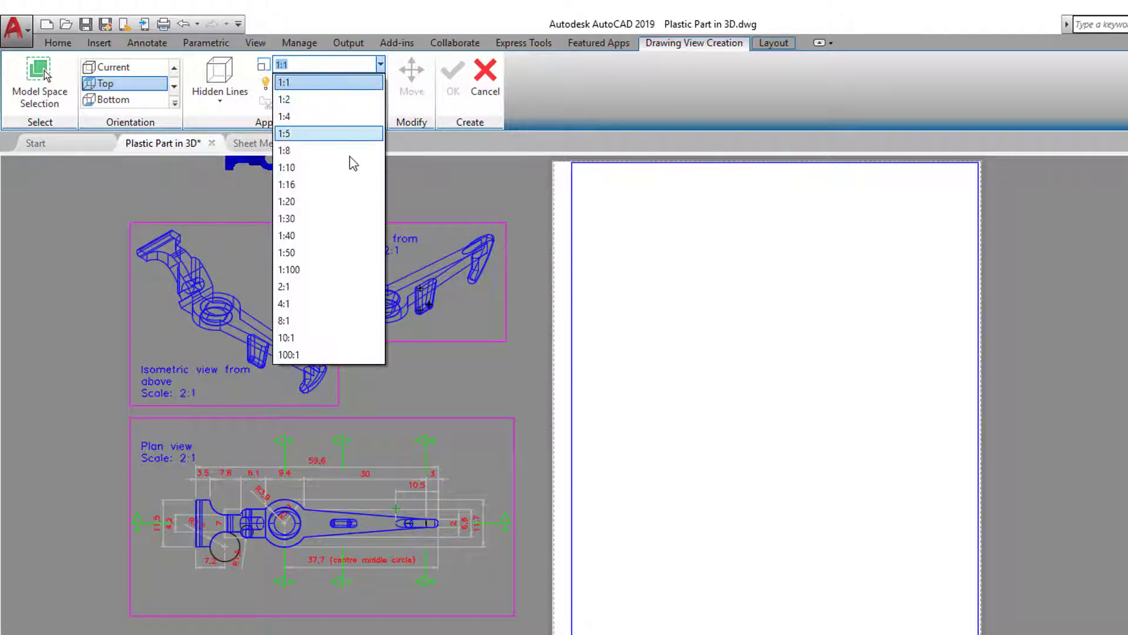
{"action": "left_click", "coordinate": [328, 288]}
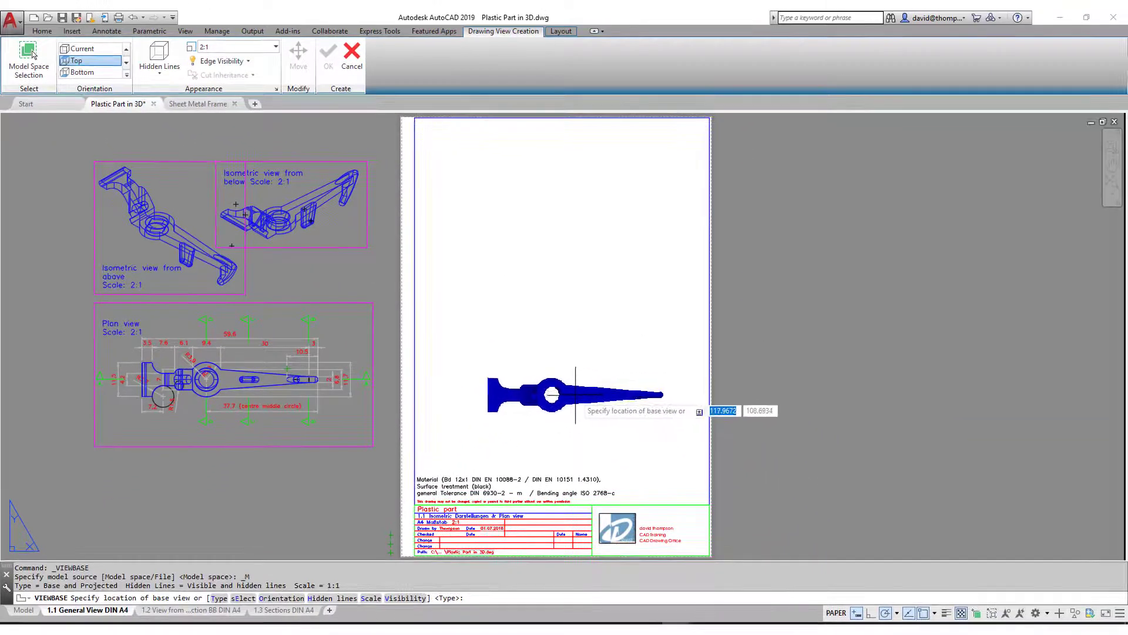
{"action": "left_click", "coordinate": [575, 394]}
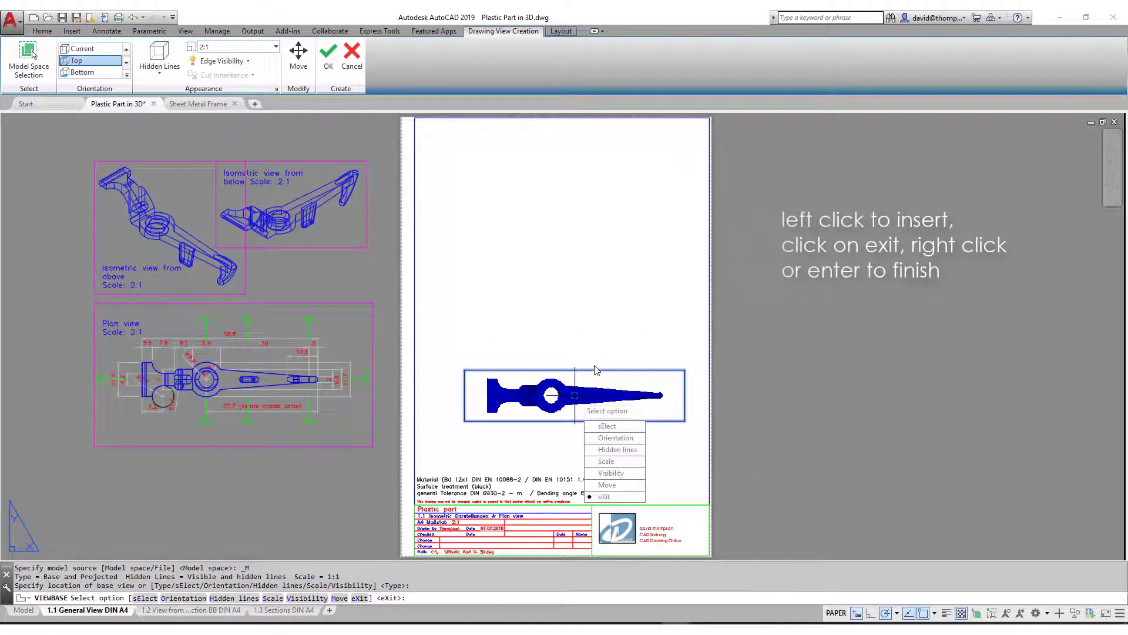
{"action": "left_click", "coordinate": [605, 496]}
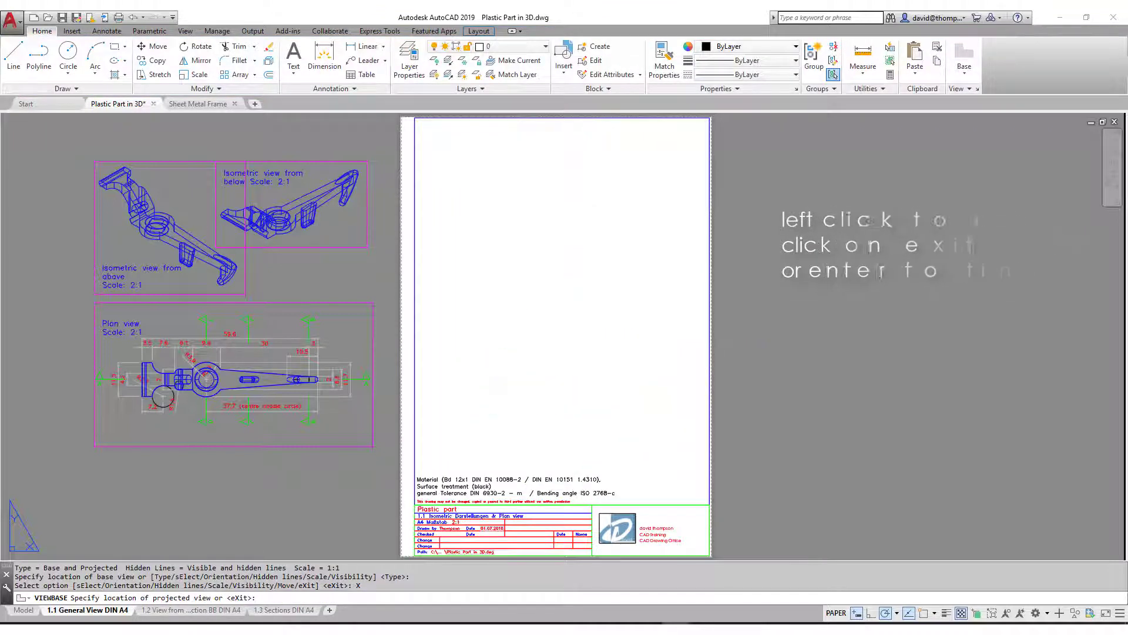
{"action": "key", "text": "Return"}
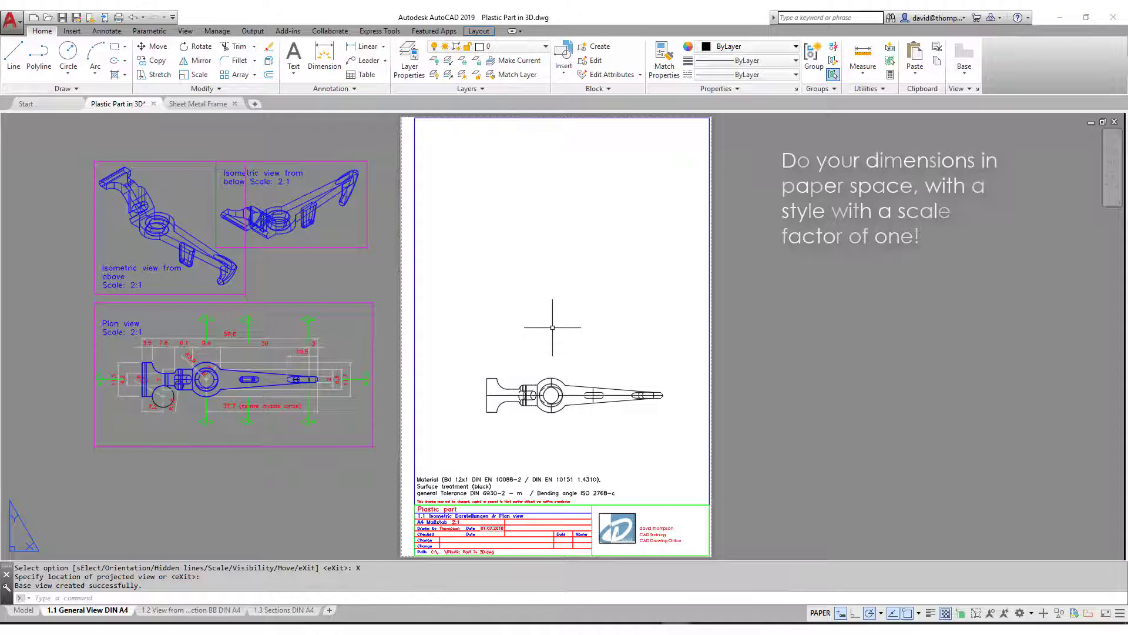
{"action": "left_click", "coordinate": [106, 31]}
- Add the 3,5 linear dimension at the left end of the plan view
{"action": "left_click", "coordinate": [235, 74]}
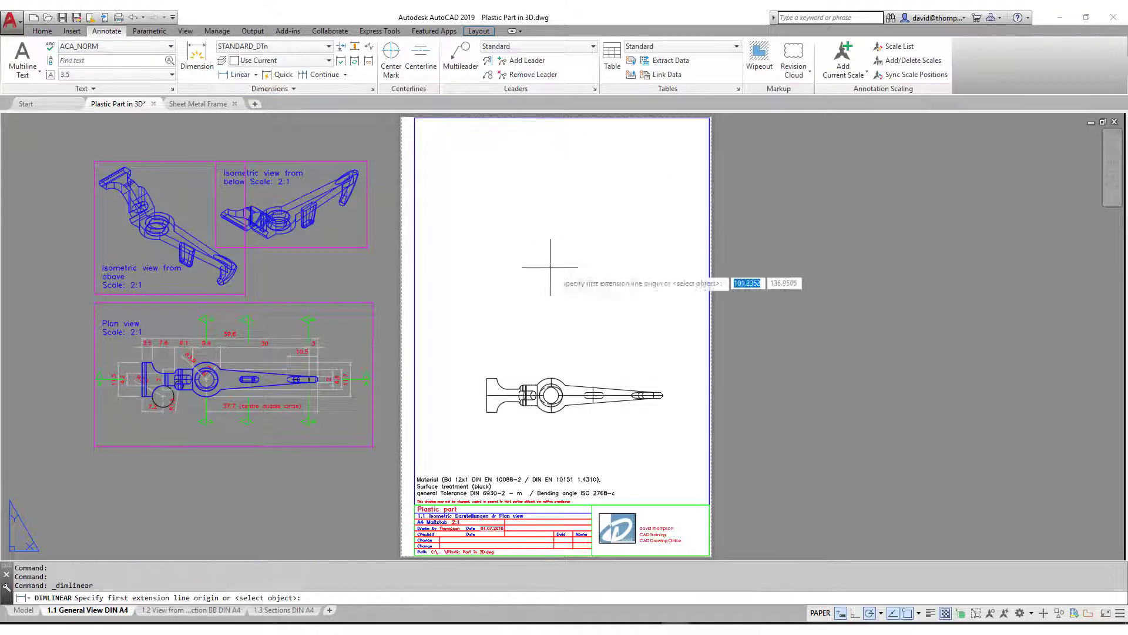
{"action": "scroll", "coordinate": [479, 382], "scroll_direction": "up", "scroll_amount": 5}
{"action": "left_click", "coordinate": [429, 404]}
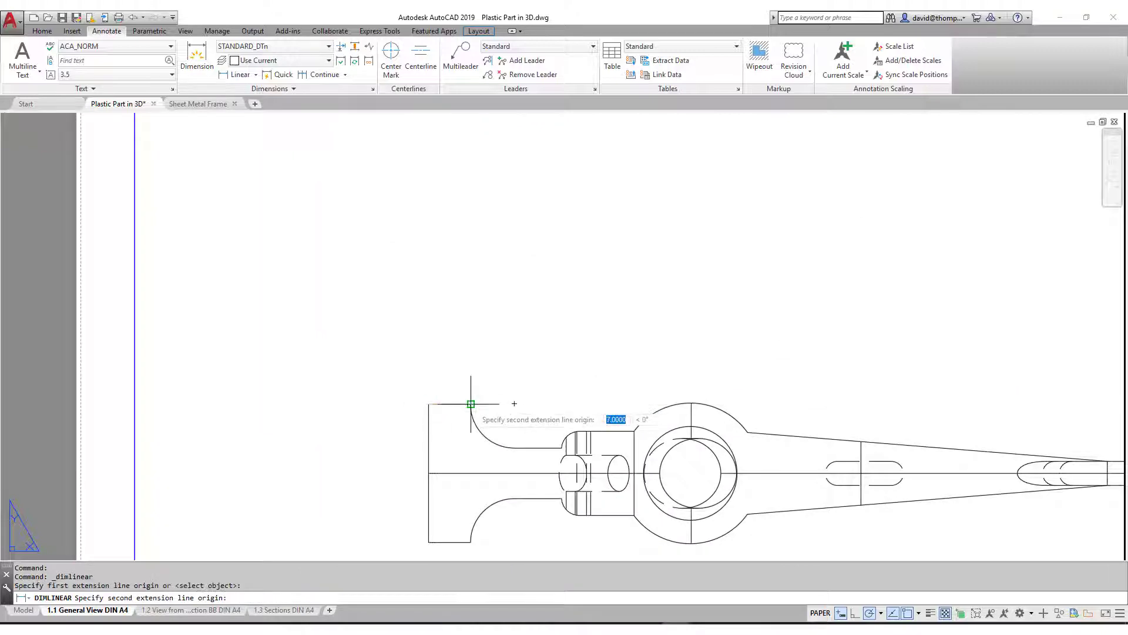
{"action": "left_click", "coordinate": [471, 404]}
{"action": "scroll", "coordinate": [474, 381], "scroll_direction": "down", "scroll_amount": 5}
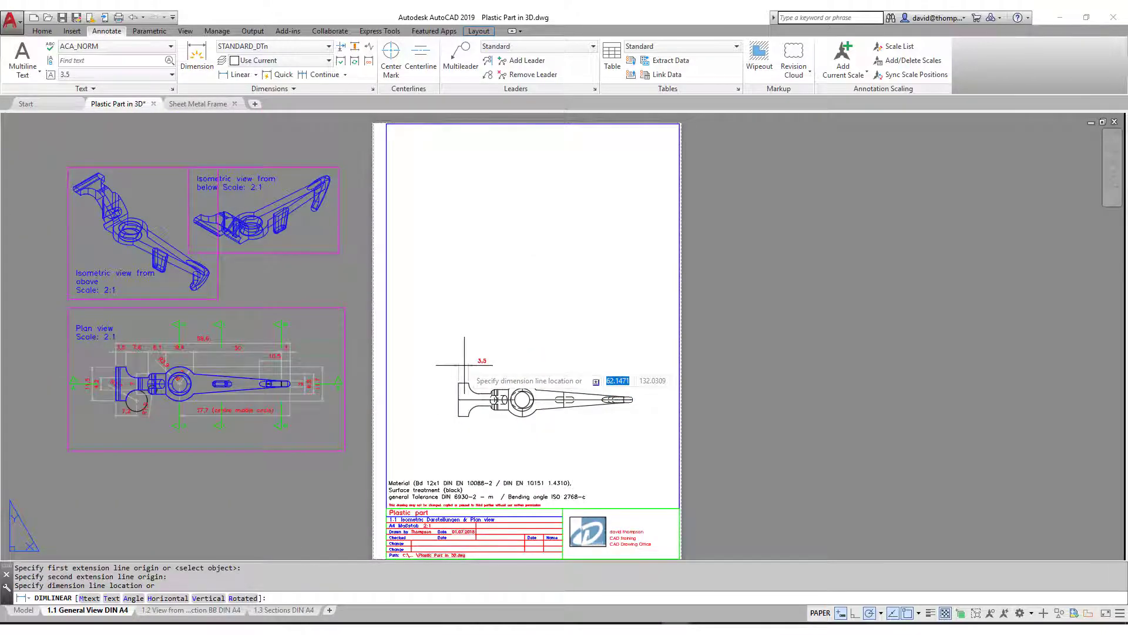
{"action": "left_click", "coordinate": [464, 364]}
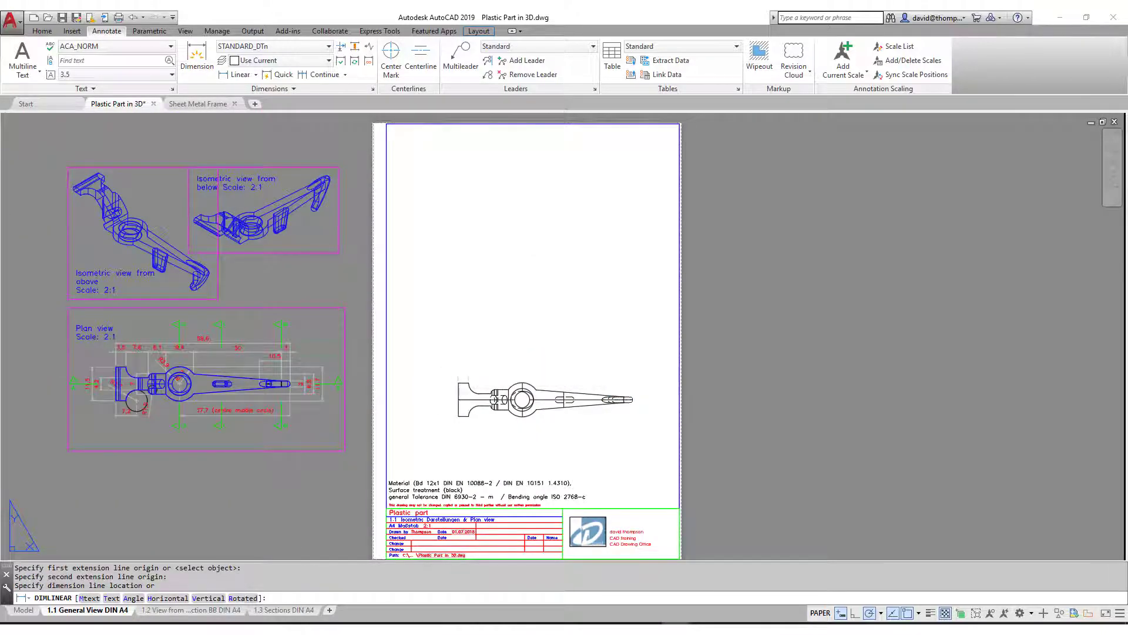
- Add a baseline 59,6 overall dimension to the part's right end
{"action": "left_click", "coordinate": [345, 75]}
{"action": "left_click", "coordinate": [323, 111]}
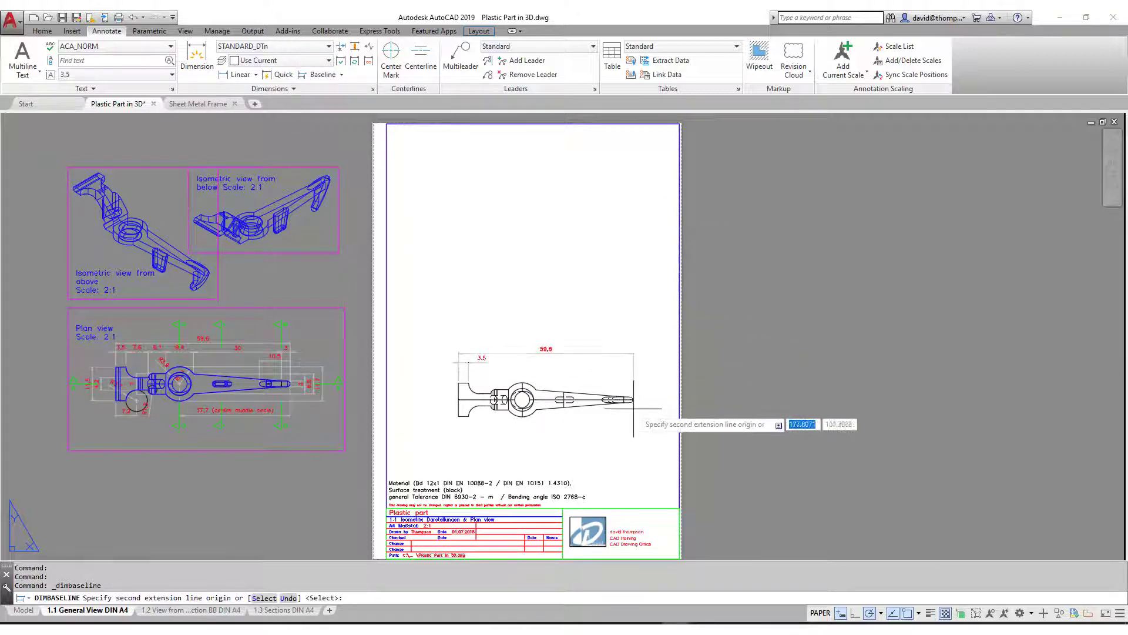
{"action": "scroll", "coordinate": [634, 406], "scroll_direction": "up", "scroll_amount": 5}
{"action": "left_click", "coordinate": [625, 347]}
{"action": "scroll", "coordinate": [727, 328], "scroll_direction": "down", "scroll_amount": 5}
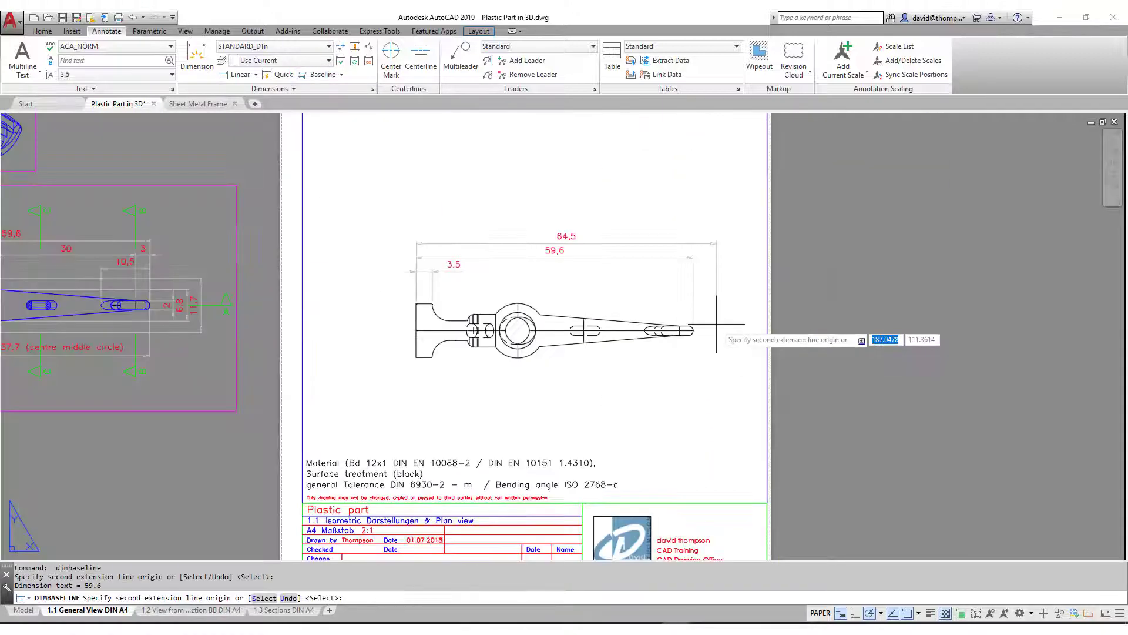
{"action": "scroll", "coordinate": [446, 305], "scroll_direction": "up", "scroll_amount": 5}
{"action": "left_click", "coordinate": [240, 75]}
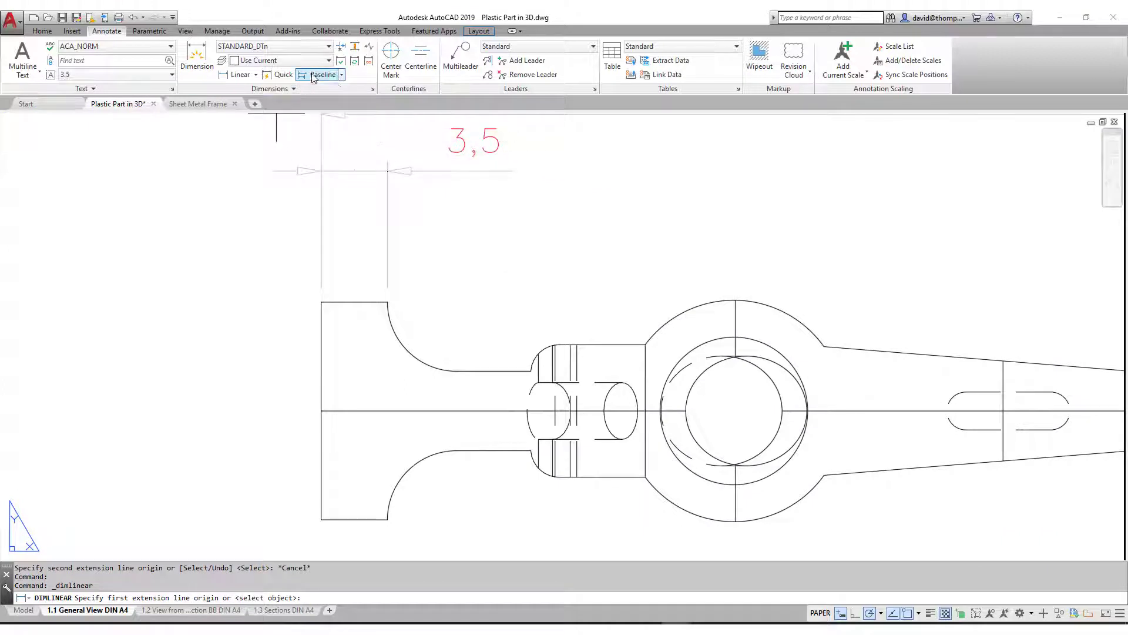
- Chain continued dimensions 7,6, 6, 9,4 and 30 from the 3,5 dimension
{"action": "left_click", "coordinate": [345, 75]}
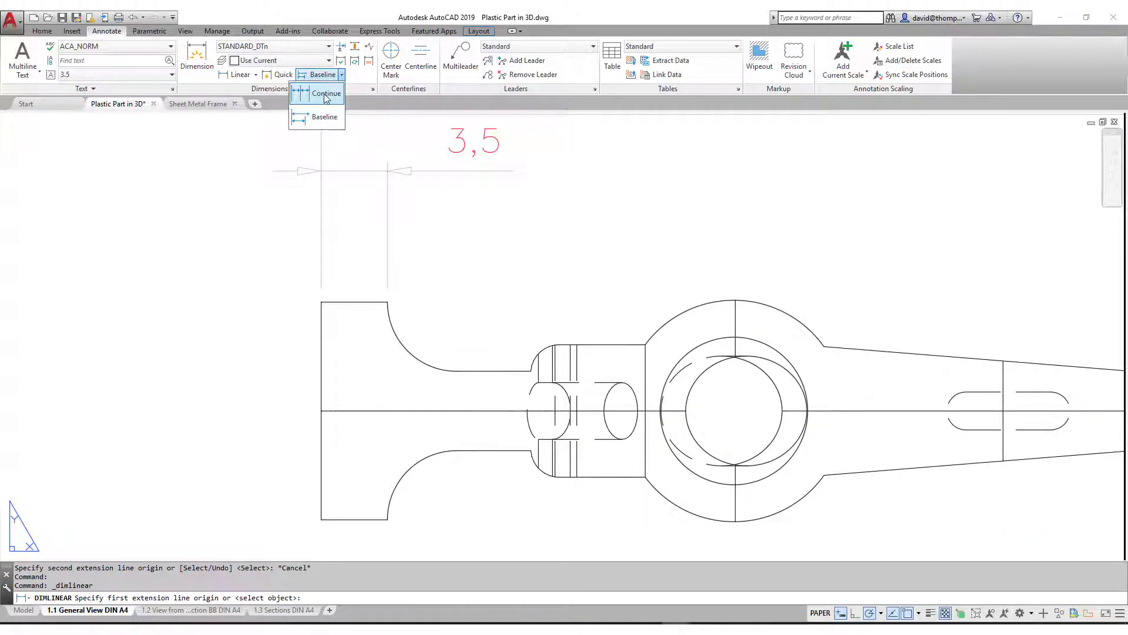
{"action": "left_click", "coordinate": [327, 95]}
{"action": "key", "text": "Return"}
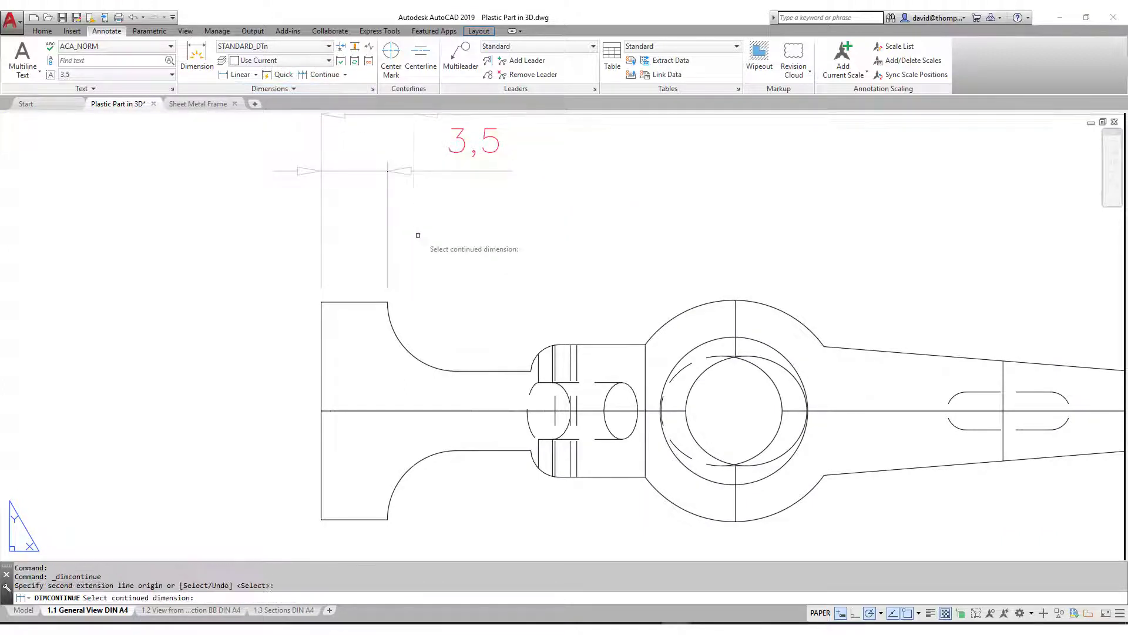
{"action": "left_click", "coordinate": [388, 256]}
{"action": "scroll", "coordinate": [493, 265], "scroll_direction": "down", "scroll_amount": 8}
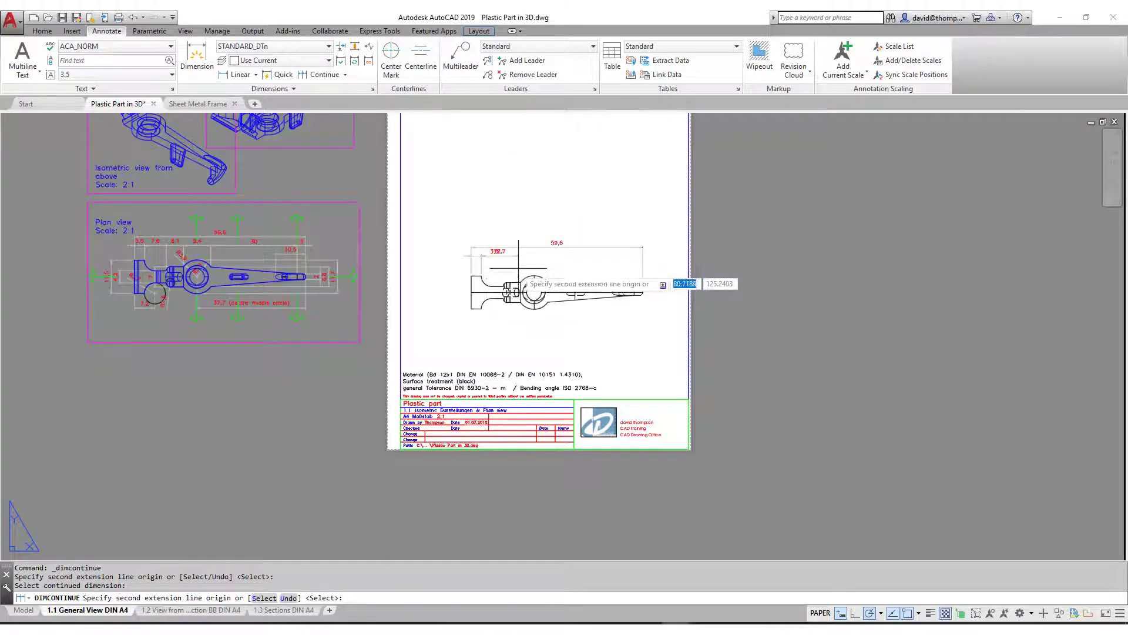
{"action": "scroll", "coordinate": [514, 282], "scroll_direction": "up", "scroll_amount": 5}
{"action": "left_click", "coordinate": [465, 298]}
{"action": "scroll", "coordinate": [465, 298], "scroll_direction": "down", "scroll_amount": 5}
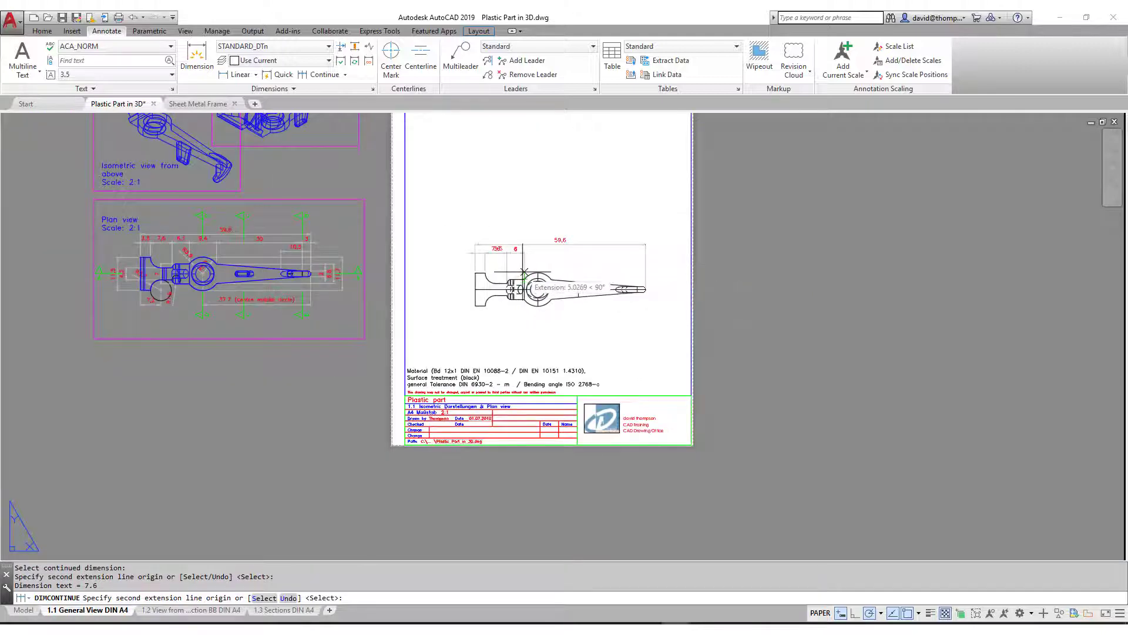
{"action": "scroll", "coordinate": [538, 289], "scroll_direction": "up", "scroll_amount": 5}
{"action": "left_click", "coordinate": [512, 299]}
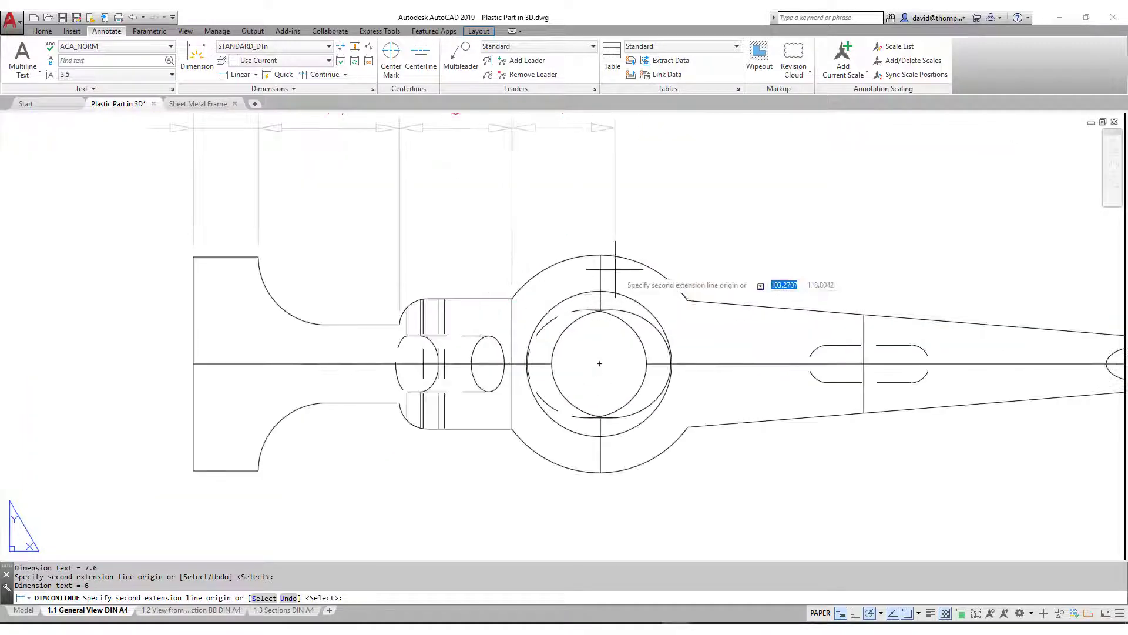
{"action": "scroll", "coordinate": [688, 300], "scroll_direction": "down", "scroll_amount": 5}
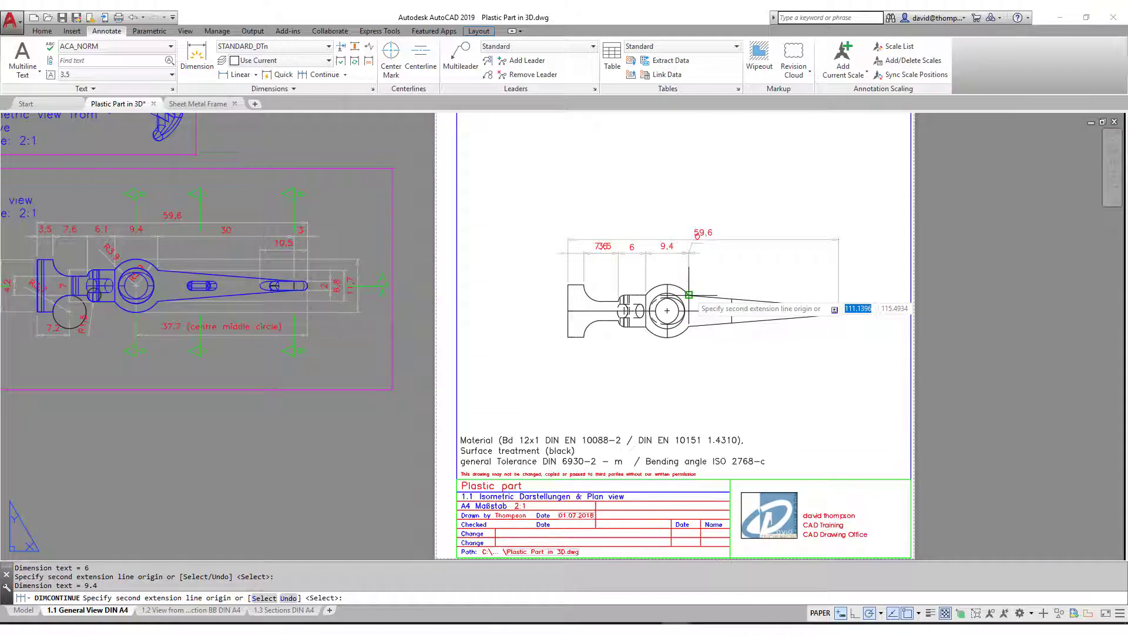
{"action": "left_click", "coordinate": [825, 306]}
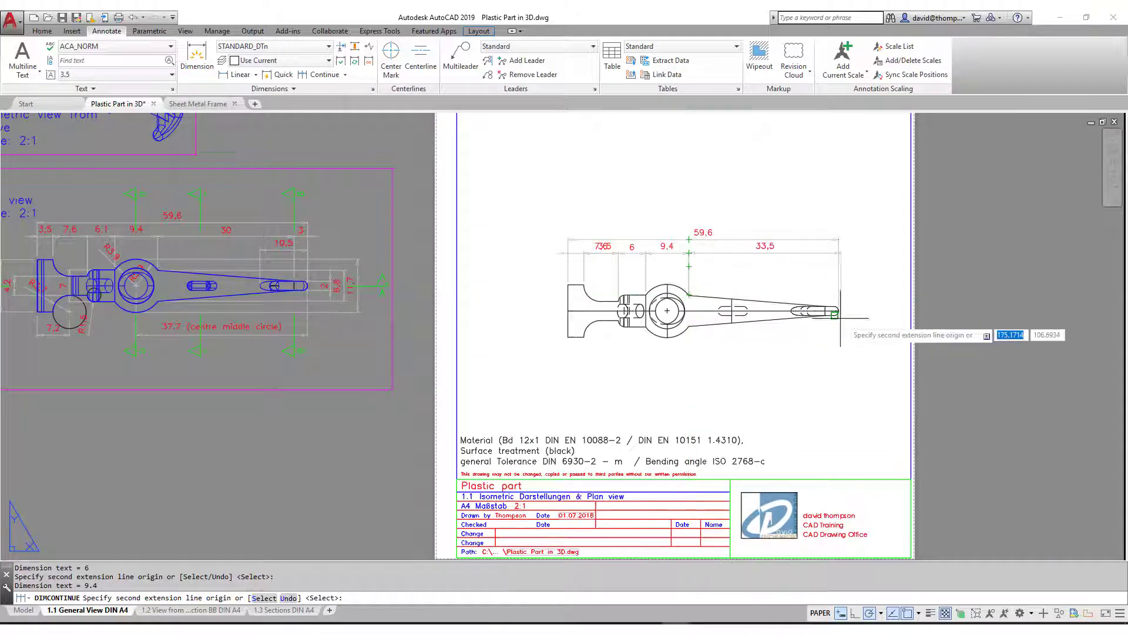
{"action": "scroll", "coordinate": [830, 313], "scroll_direction": "up", "scroll_amount": 5}
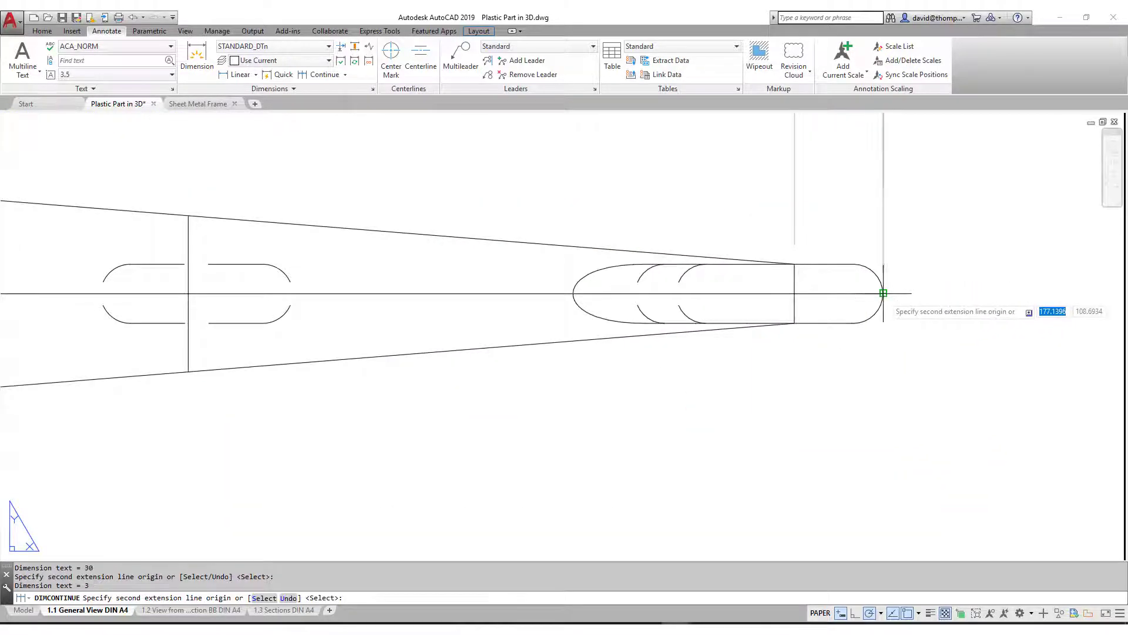
{"action": "scroll", "coordinate": [883, 293], "scroll_direction": "down", "scroll_amount": 5}
{"action": "key", "text": "Return"}
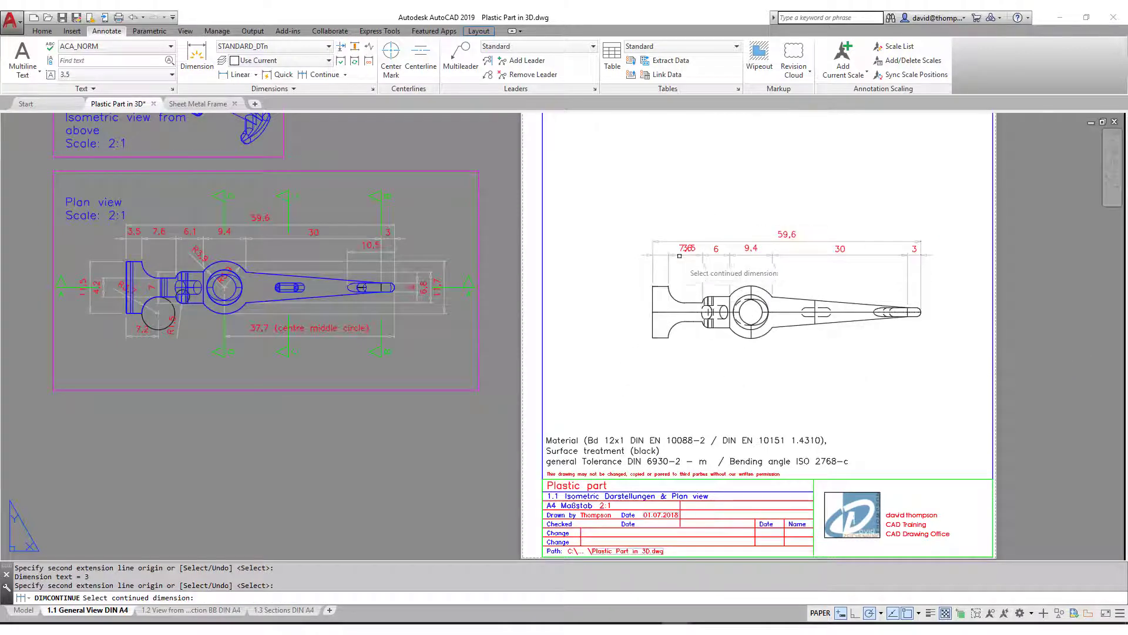
- Try repositioning the 3,5 dimension text, then cancel and zoom out
{"action": "scroll", "coordinate": [676, 257], "scroll_direction": "up", "scroll_amount": 4}
{"action": "key", "text": "Escape"}
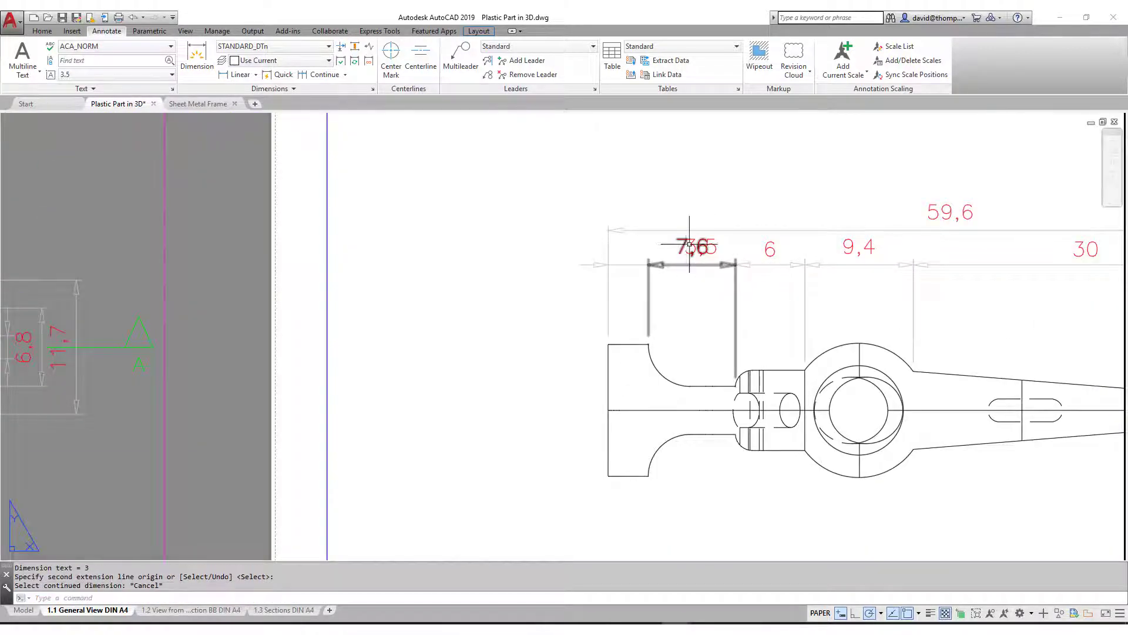
{"action": "left_click", "coordinate": [714, 245]}
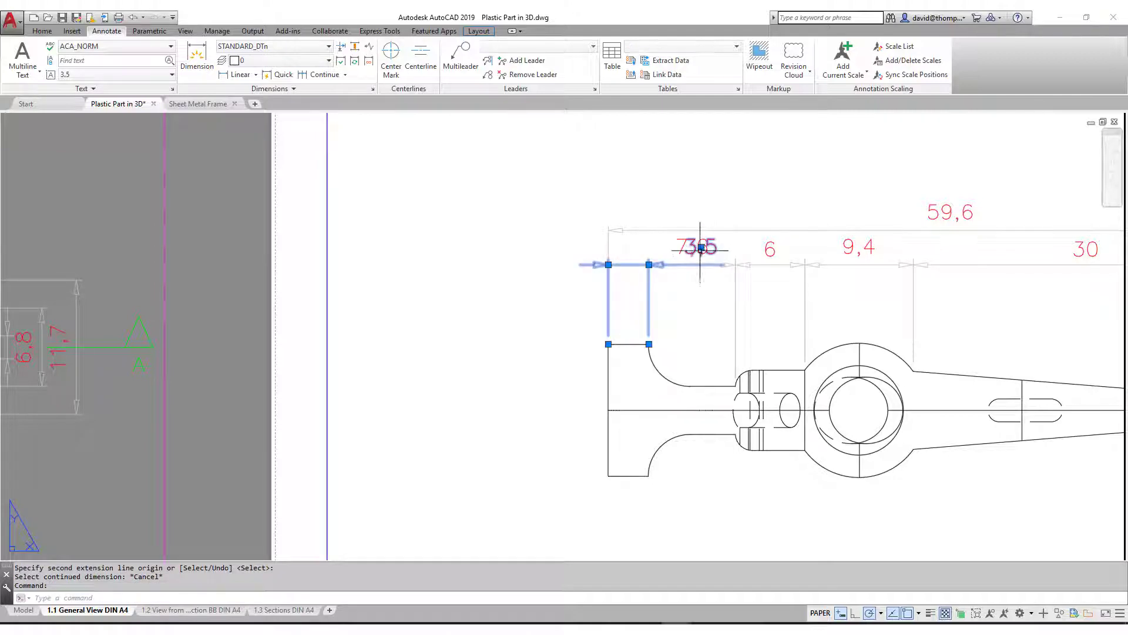
{"action": "left_click", "coordinate": [701, 247]}
{"action": "key", "text": "Escape"}
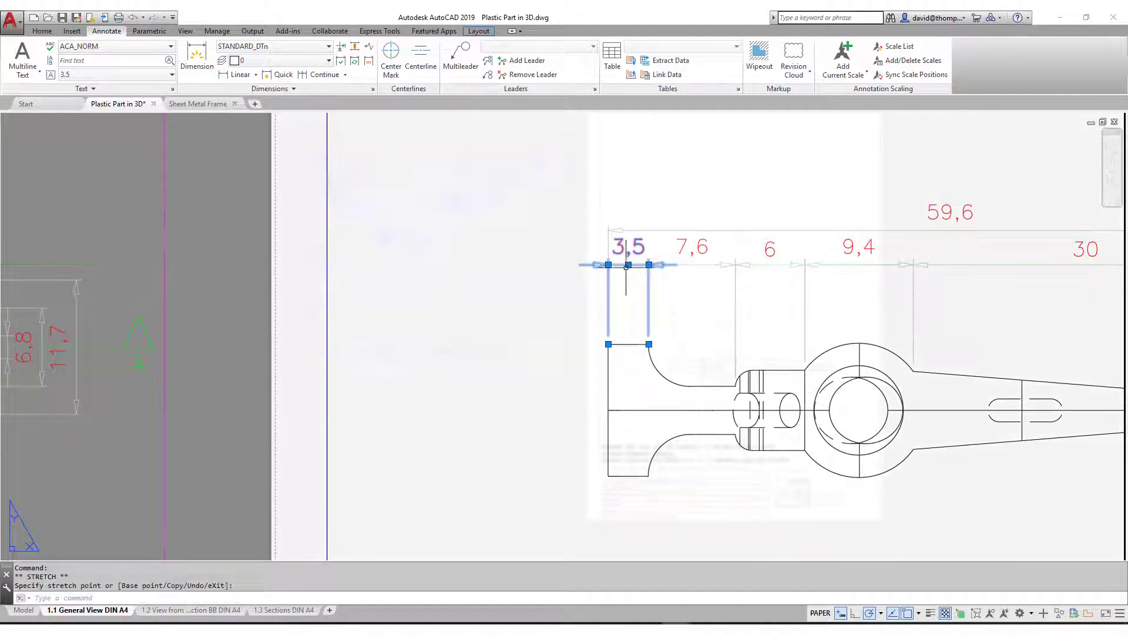
{"action": "scroll", "coordinate": [628, 264], "scroll_direction": "down", "scroll_amount": 4}
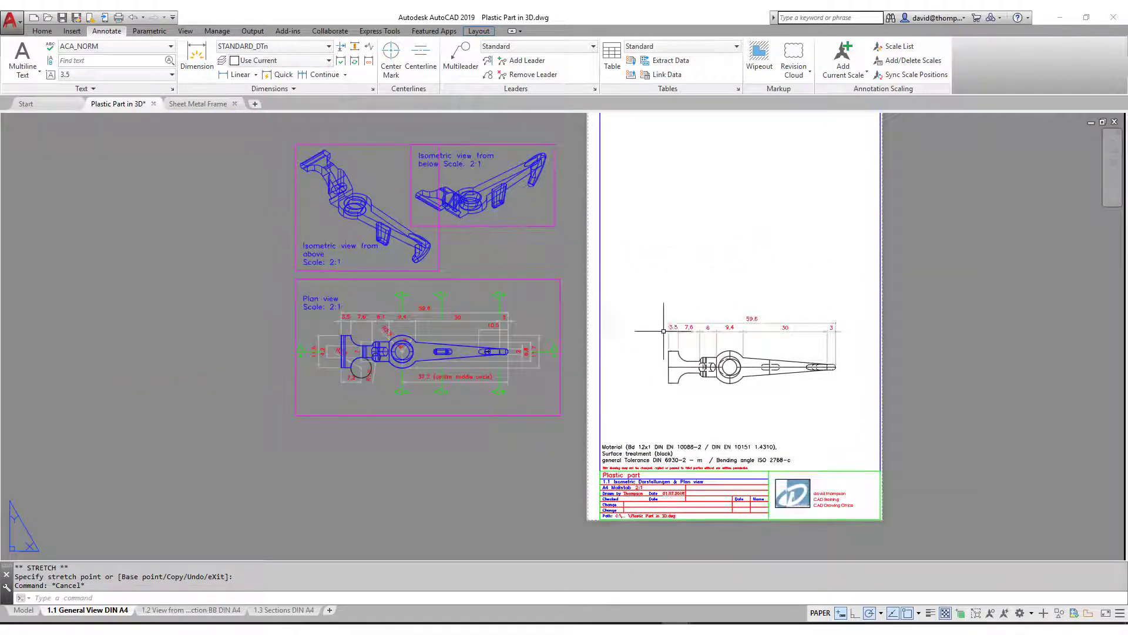
- Select the Plan view title, its 2:1 scale note and the green section markers for copying
{"action": "left_click", "coordinate": [42, 31]}
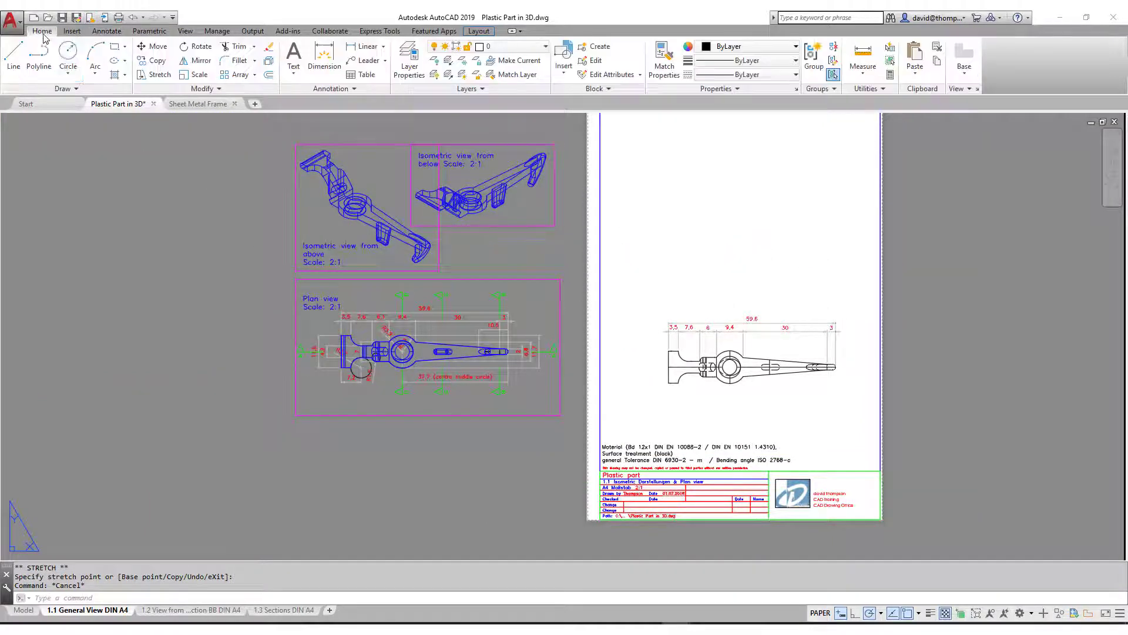
{"action": "left_click", "coordinate": [142, 59]}
{"action": "left_click", "coordinate": [300, 350]}
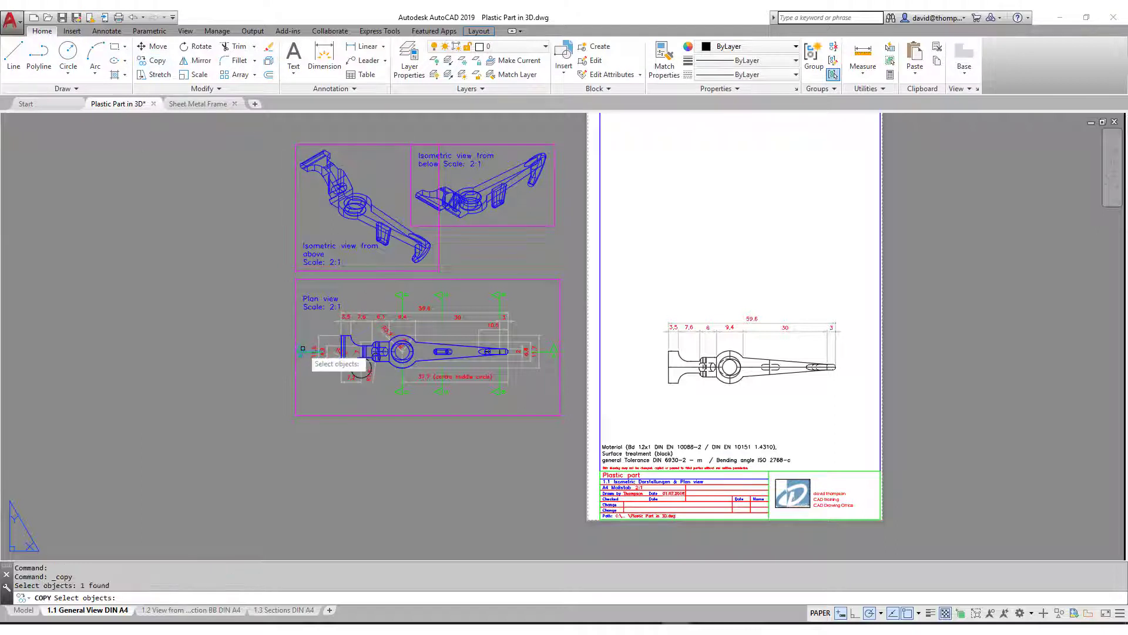
{"action": "left_click", "coordinate": [376, 297]}
{"action": "left_click", "coordinate": [306, 300]}
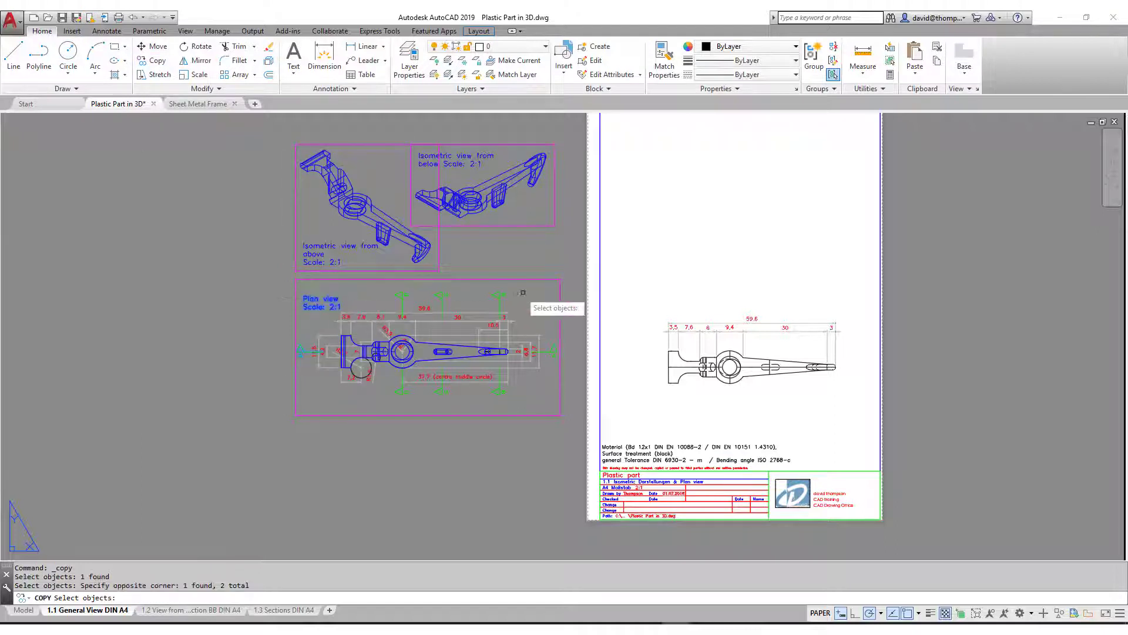
{"action": "left_click", "coordinate": [524, 292]}
{"action": "left_click", "coordinate": [386, 295]}
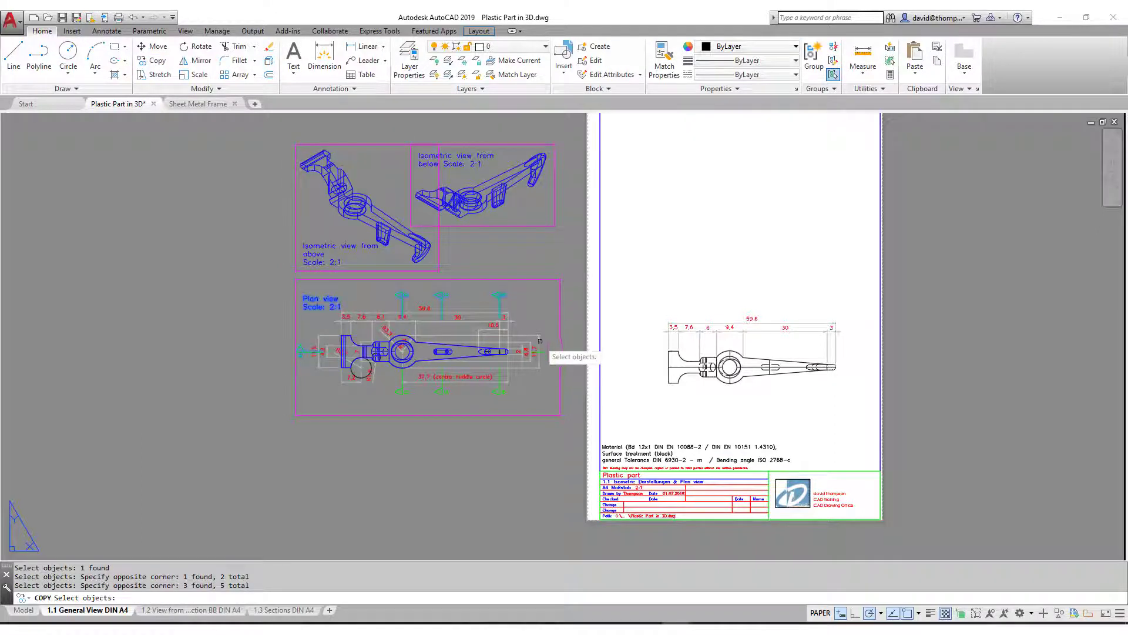
{"action": "left_click", "coordinate": [529, 382]}
{"action": "left_click", "coordinate": [394, 405]}
{"action": "key", "text": "Return"}
- Copy them from the arc's midpoint to the slot's right end on the sheet's plan view
{"action": "scroll", "coordinate": [532, 362], "scroll_direction": "up", "scroll_amount": 7}
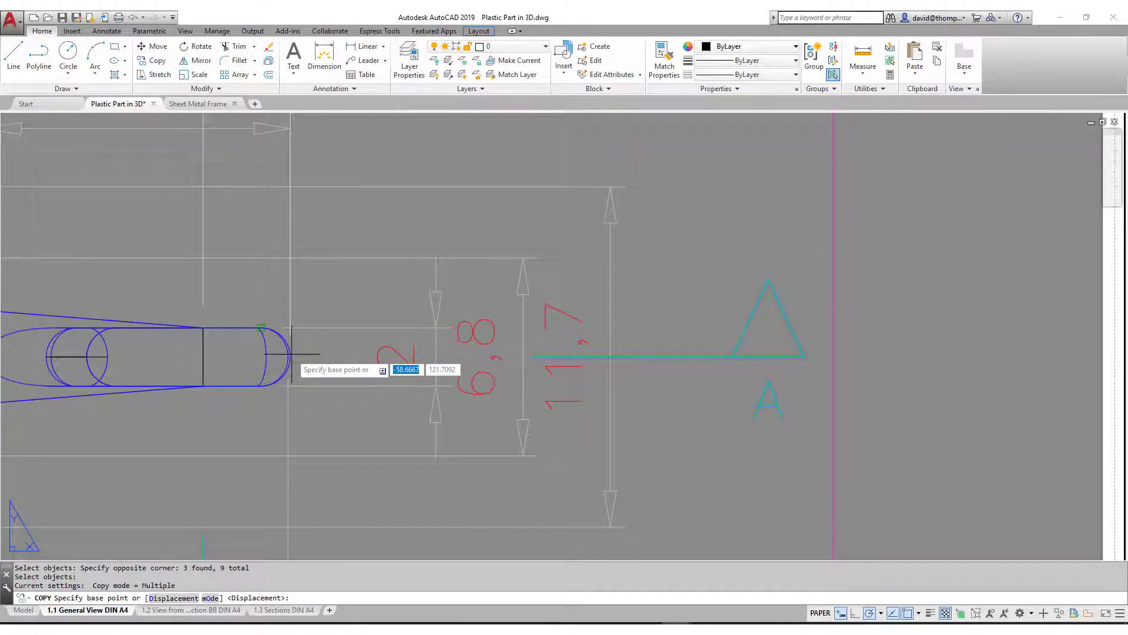
{"action": "right_click", "coordinate": [318, 354], "text": "shift"}
{"action": "left_click", "coordinate": [352, 154]}
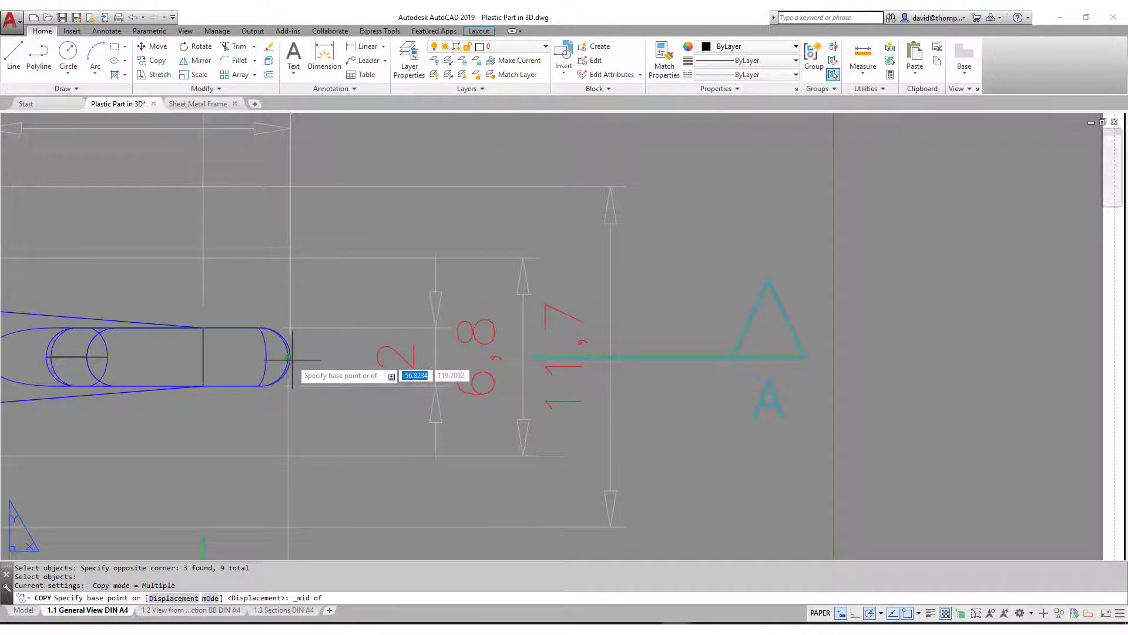
{"action": "scroll", "coordinate": [292, 357], "scroll_direction": "up", "scroll_amount": 5}
{"action": "left_click", "coordinate": [284, 360]}
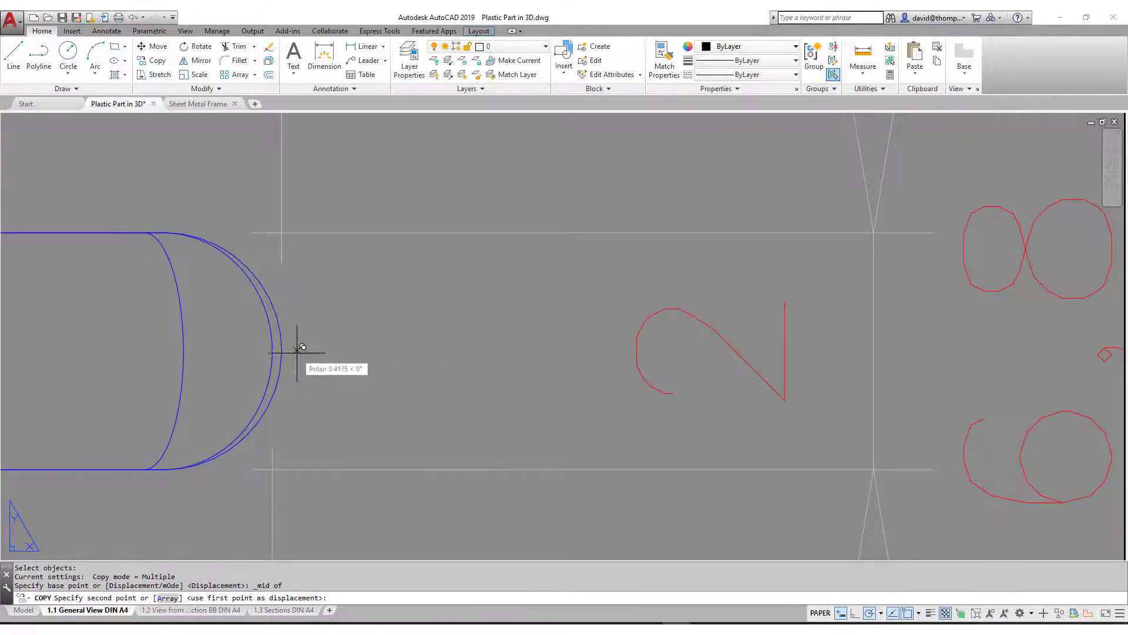
{"action": "scroll", "coordinate": [288, 361], "scroll_direction": "down", "scroll_amount": 5}
{"action": "scroll", "coordinate": [799, 360], "scroll_direction": "up", "scroll_amount": 7}
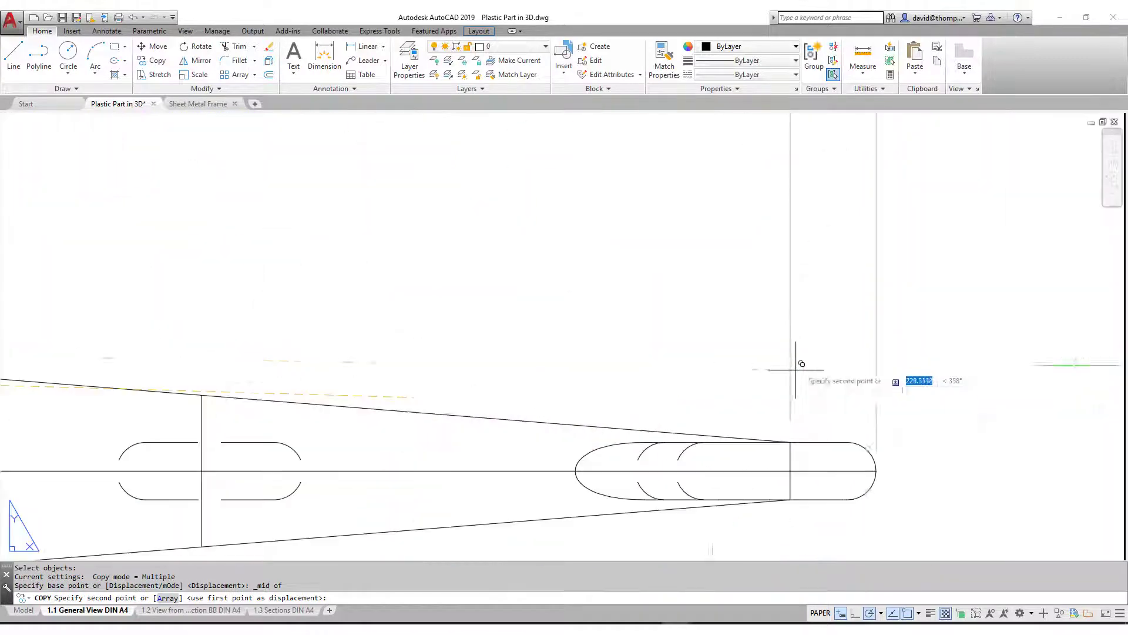
{"action": "left_click", "coordinate": [876, 471]}
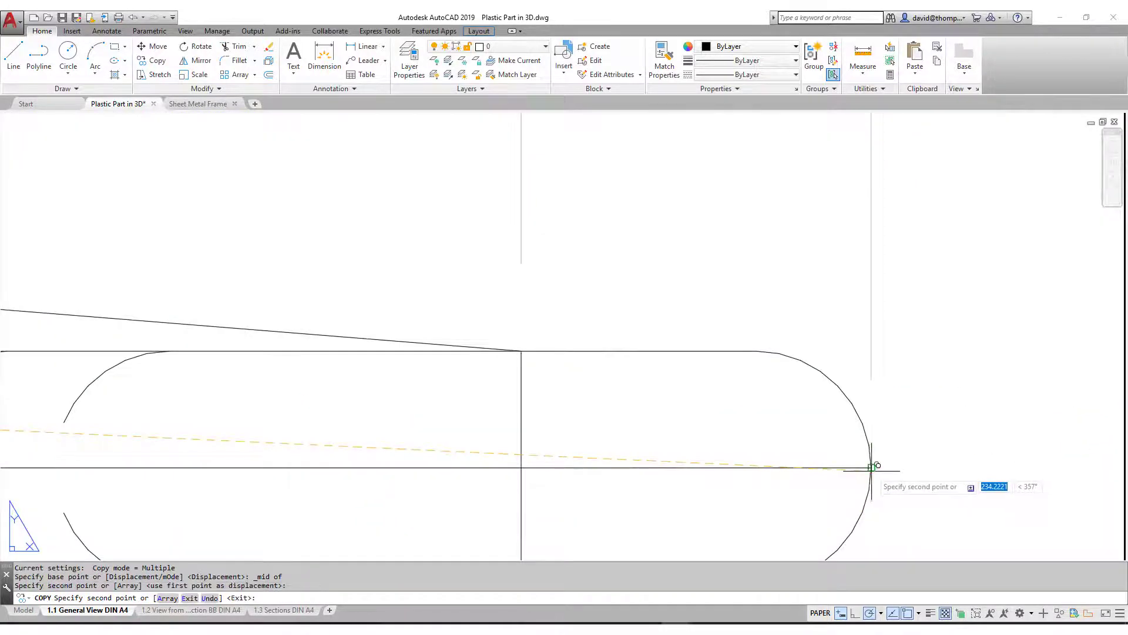
{"action": "scroll", "coordinate": [876, 468], "scroll_direction": "down", "scroll_amount": 6}
{"action": "key", "text": "Escape"}
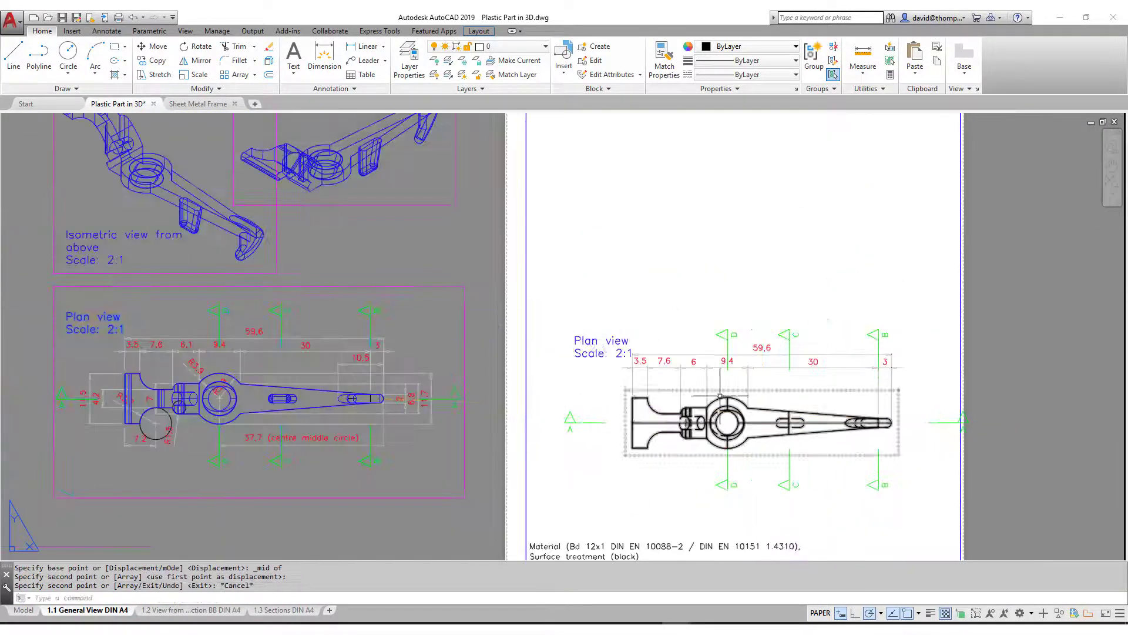
{"action": "scroll", "coordinate": [482, 152], "scroll_direction": "down", "scroll_amount": 2}
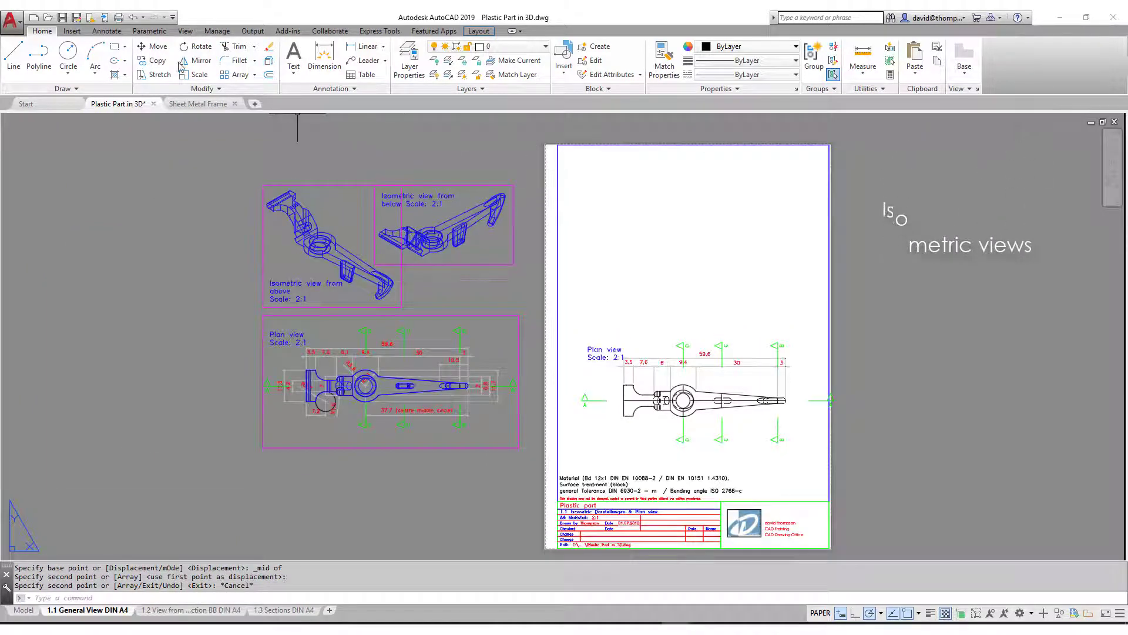
- Place a 2:1 SW Isometric base view of the part at the sheet's upper left
{"action": "left_click", "coordinate": [963, 79]}
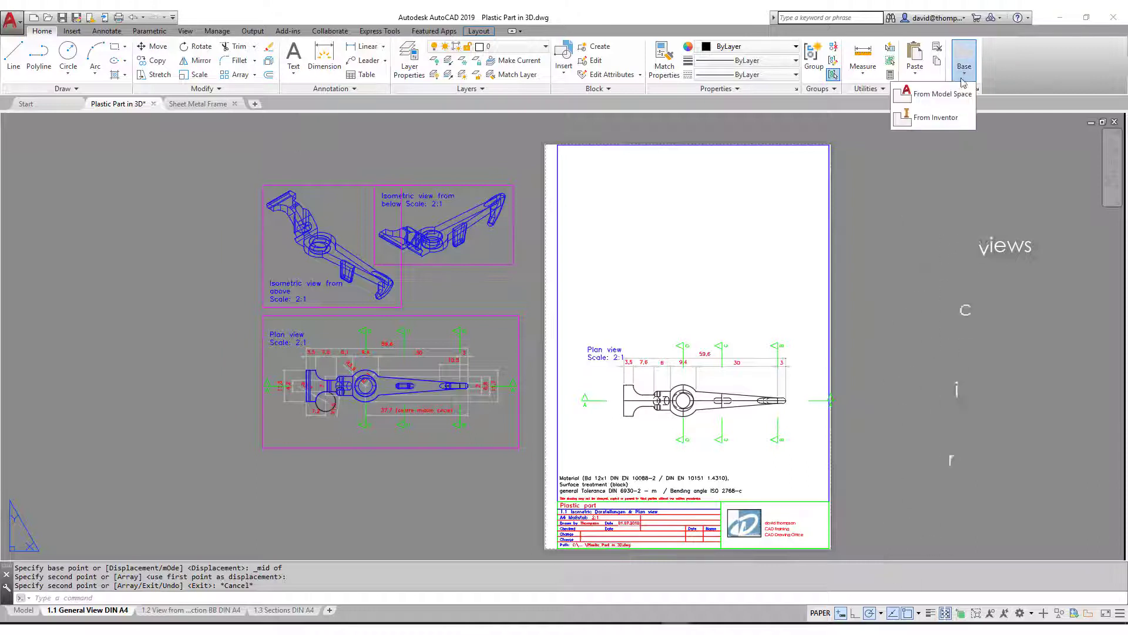
{"action": "left_click", "coordinate": [937, 94]}
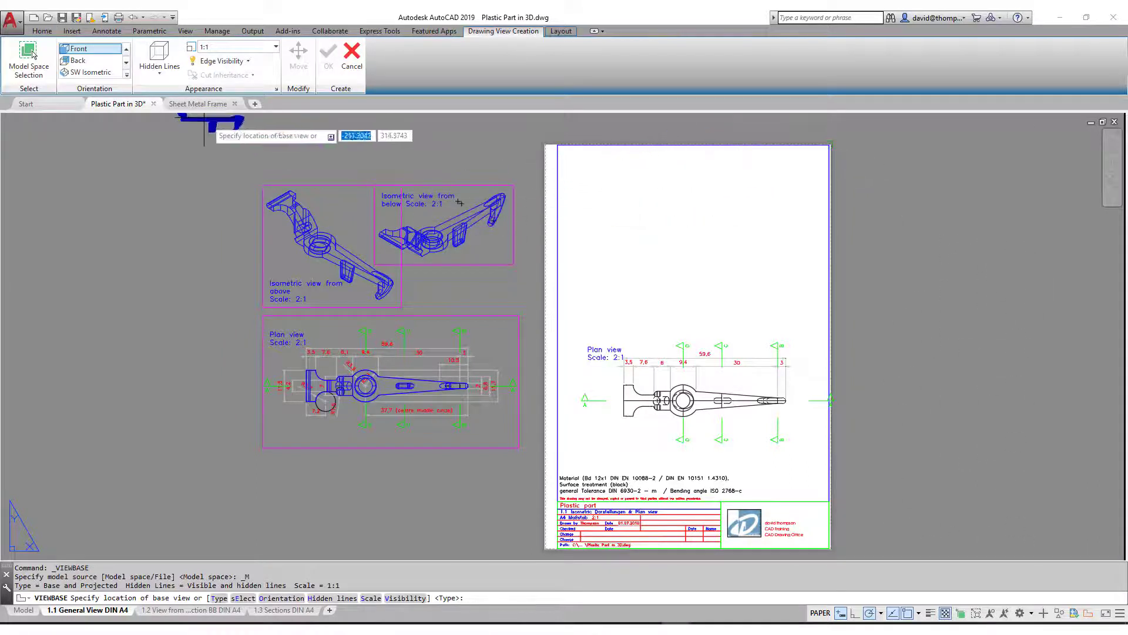
{"action": "left_click", "coordinate": [108, 75]}
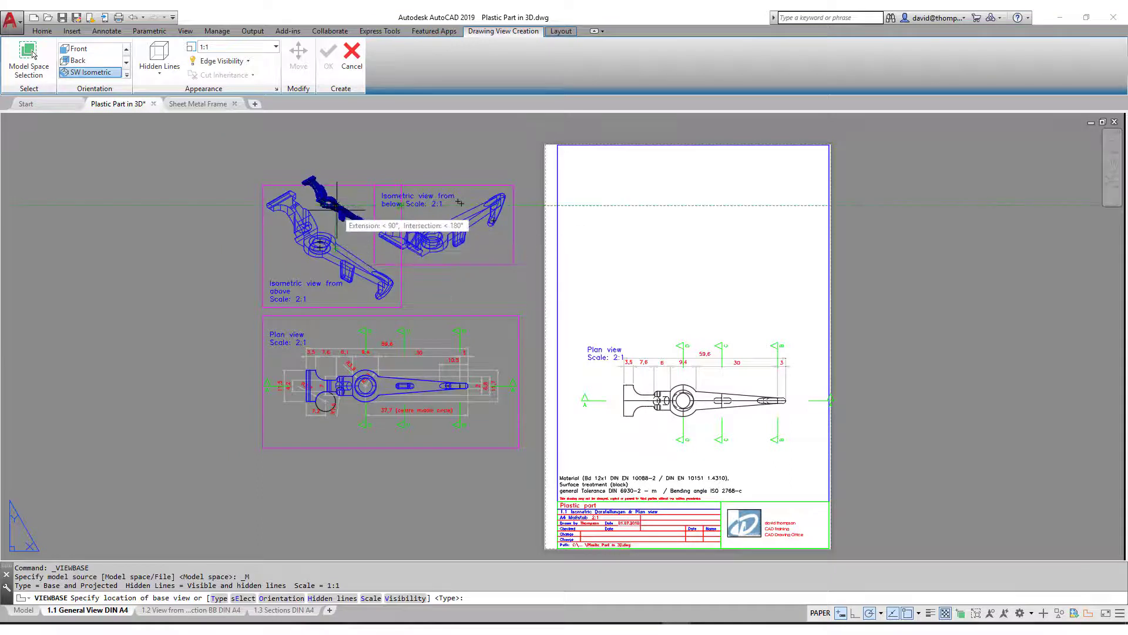
{"action": "left_click", "coordinate": [276, 47]}
{"action": "left_click", "coordinate": [226, 208]}
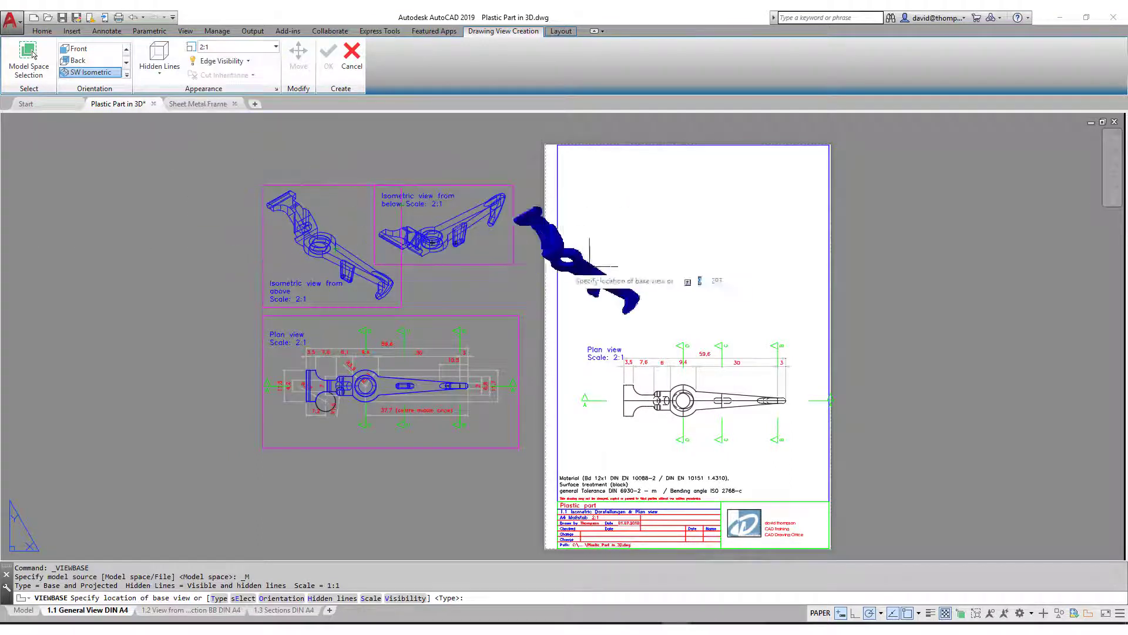
{"action": "left_click", "coordinate": [643, 260]}
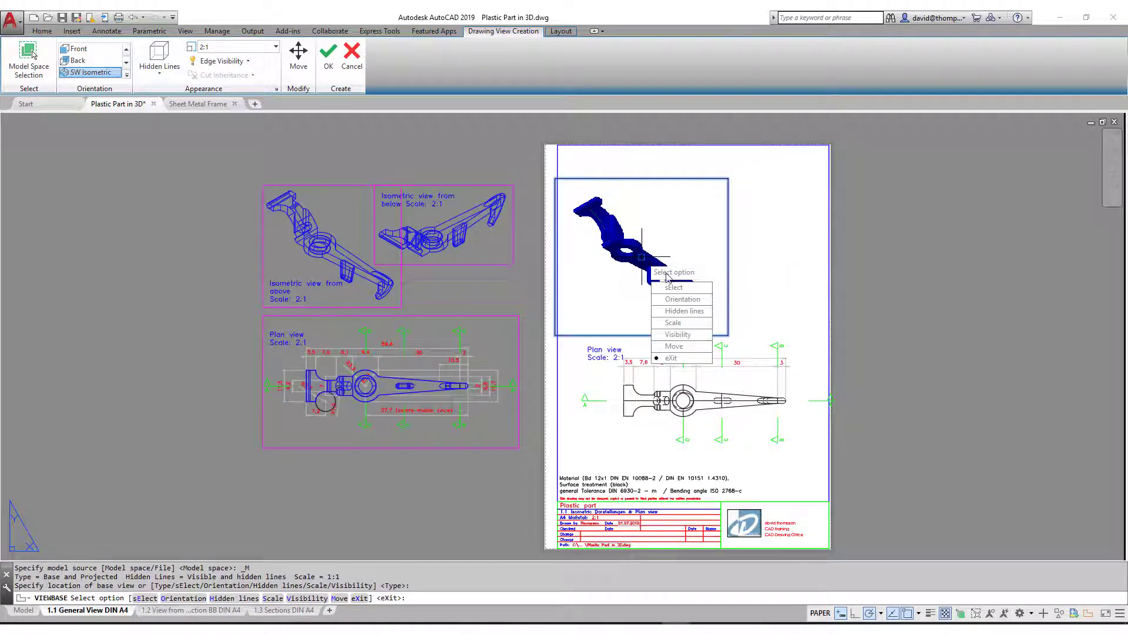
{"action": "left_click", "coordinate": [671, 358]}
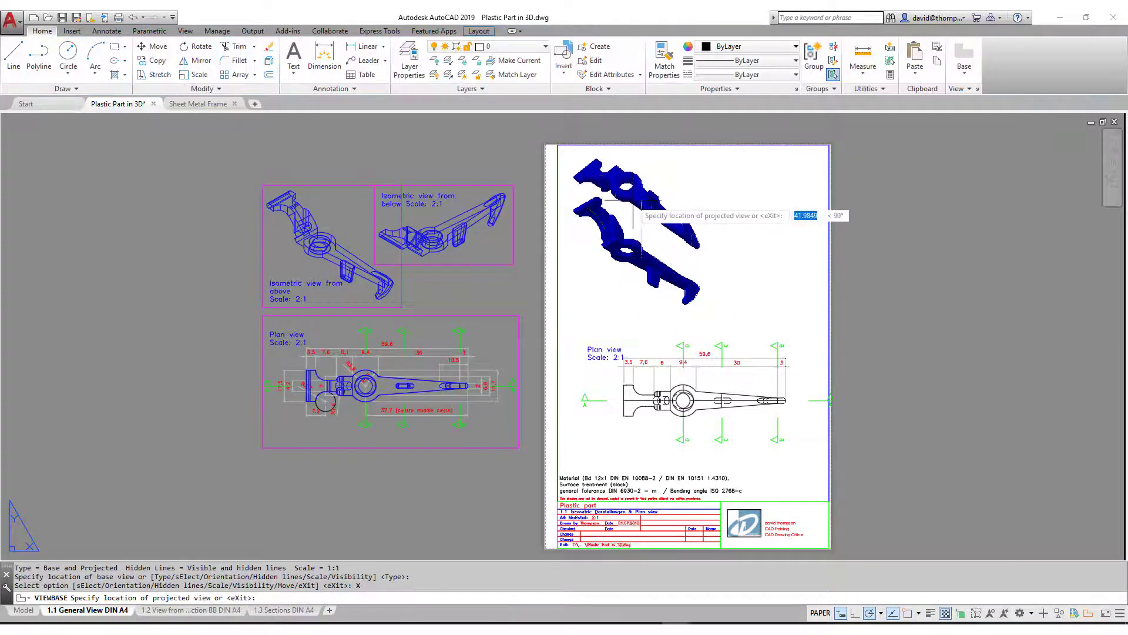
{"action": "key", "text": "Return"}
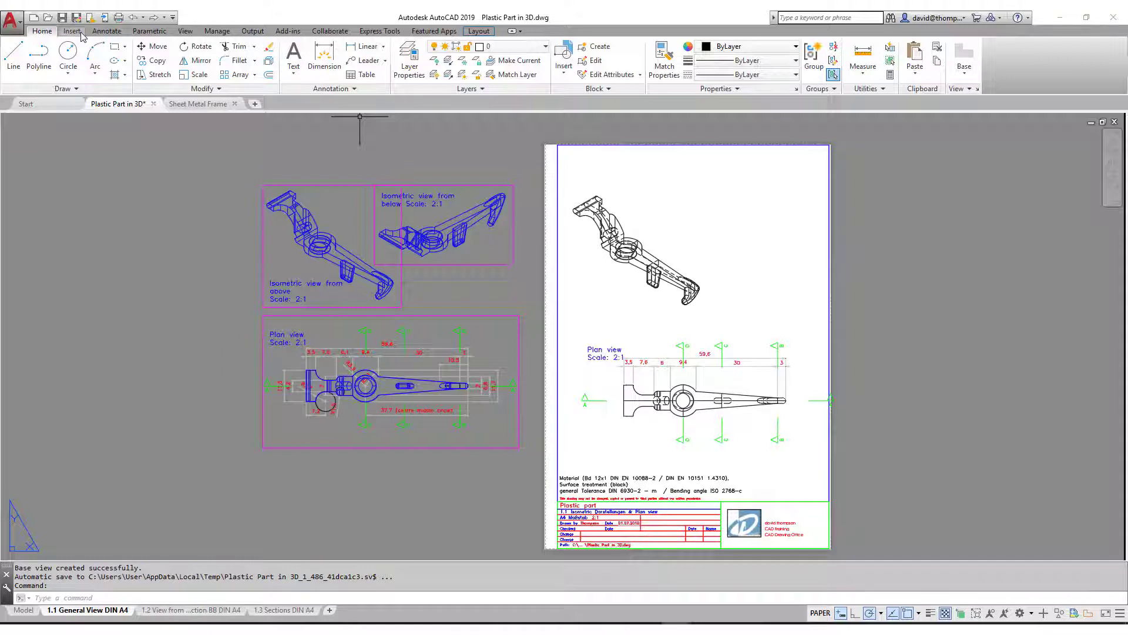
{"action": "left_click", "coordinate": [964, 70]}
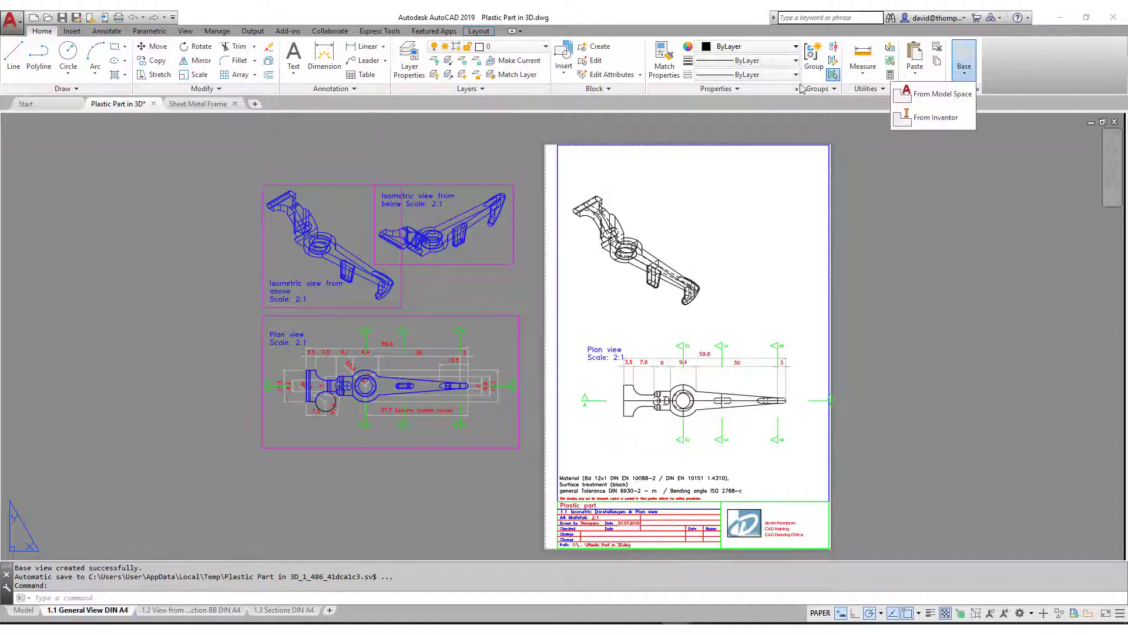
{"action": "left_click", "coordinate": [940, 94]}
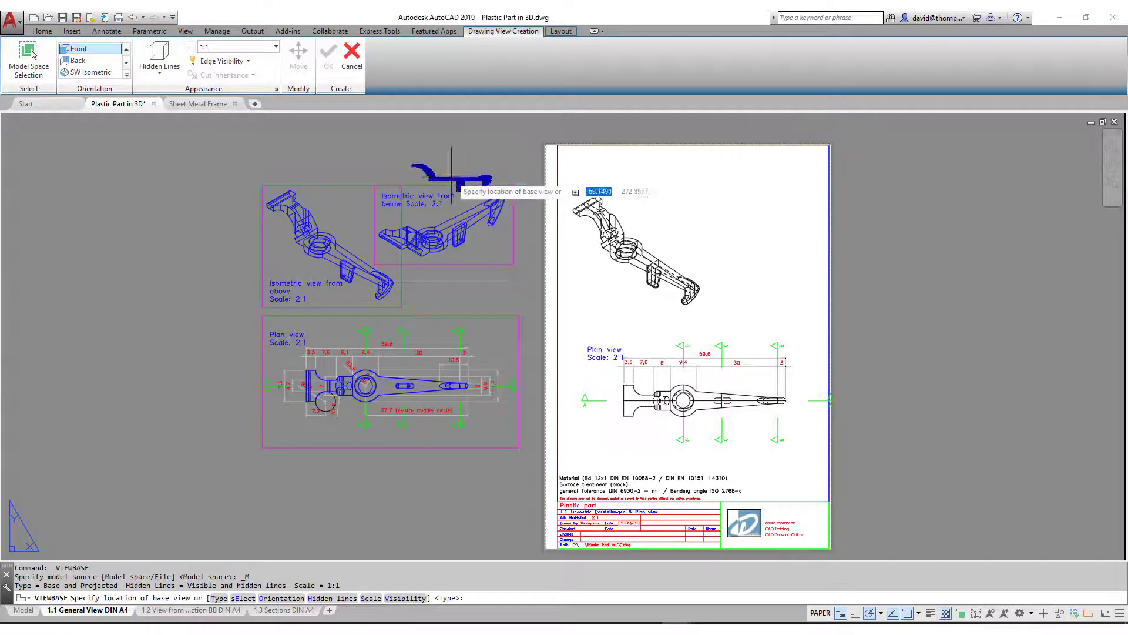
{"action": "left_click", "coordinate": [126, 74]}
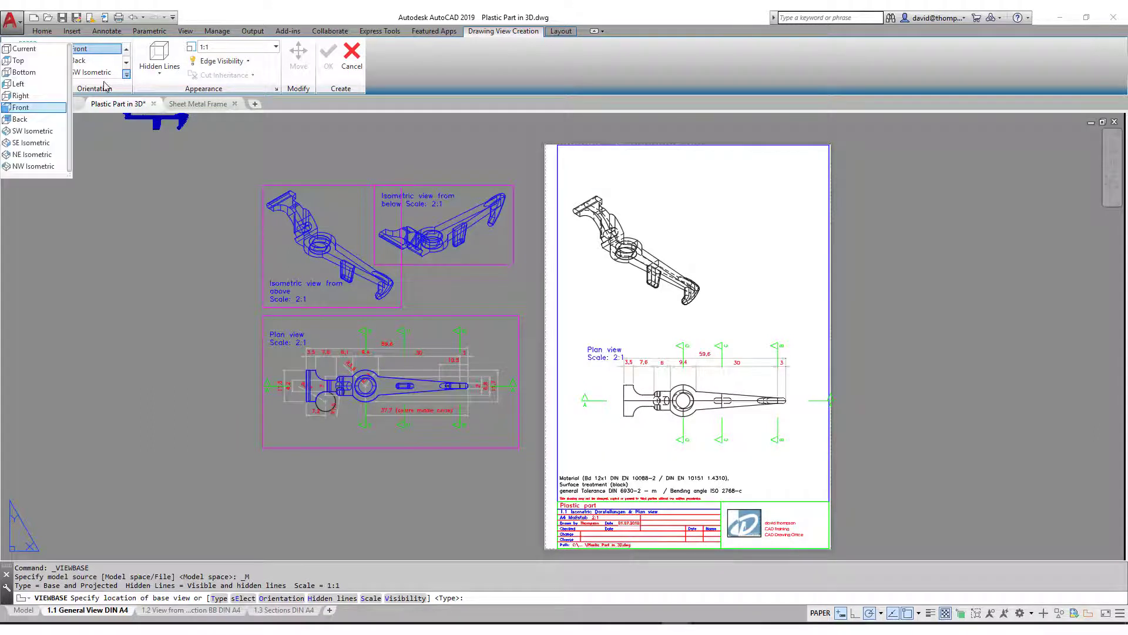
{"action": "left_click", "coordinate": [35, 166]}
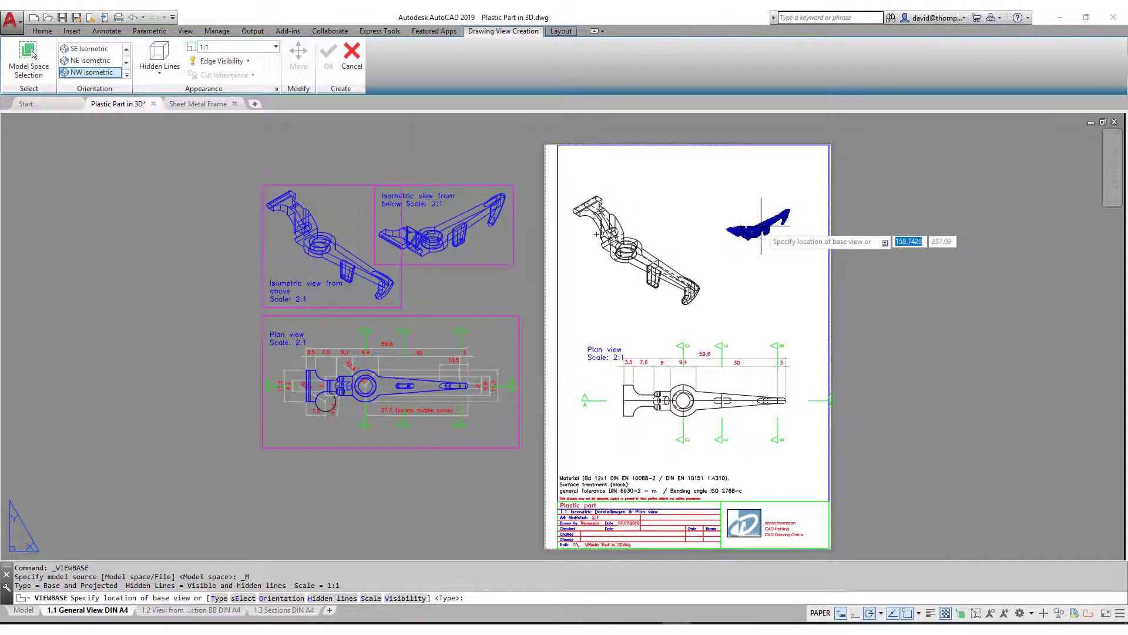
{"action": "scroll", "coordinate": [763, 221], "scroll_direction": "up", "scroll_amount": 2}
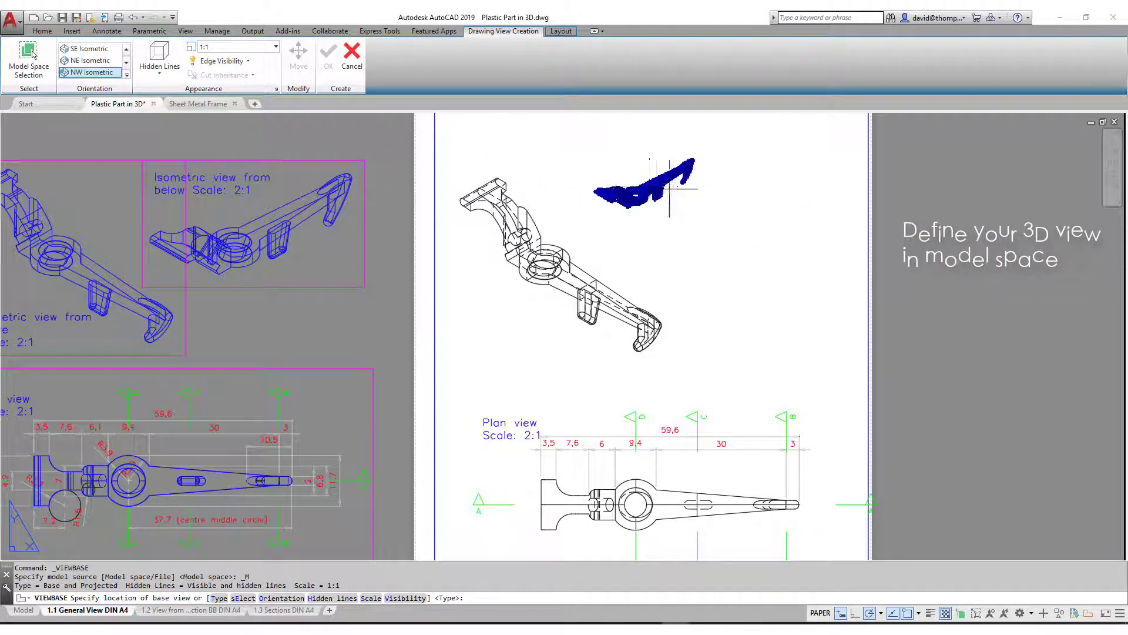
{"action": "key", "text": "Escape"}
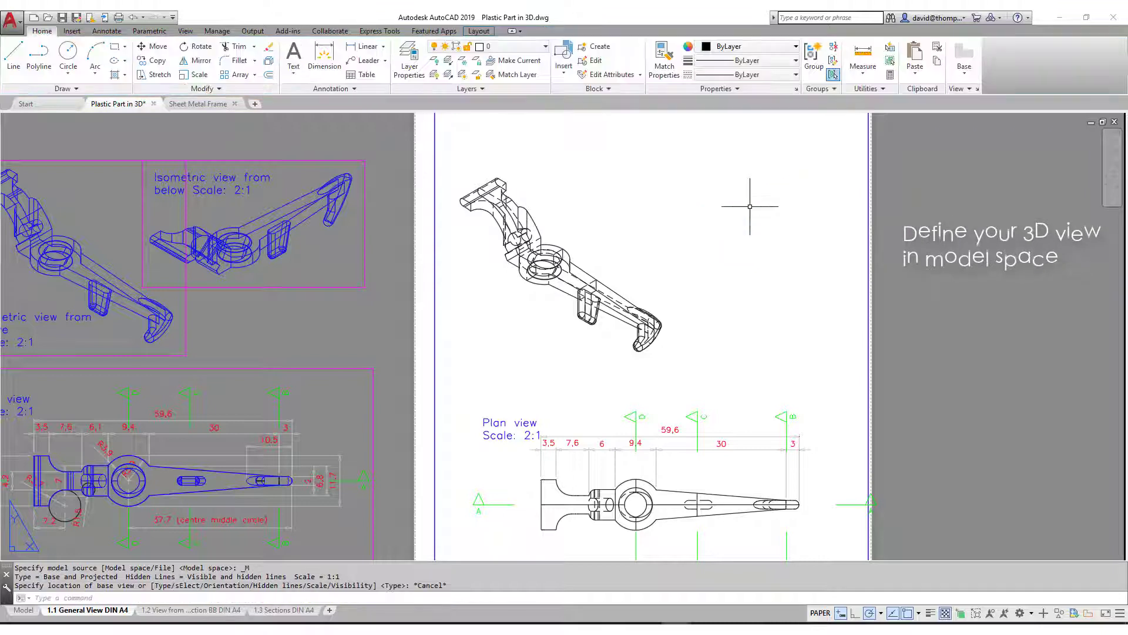
- Rotate the model to a custom angle with the ViewCube, then return to the 1.1 General View DIN A4 sheet
{"action": "left_click", "coordinate": [24, 610]}
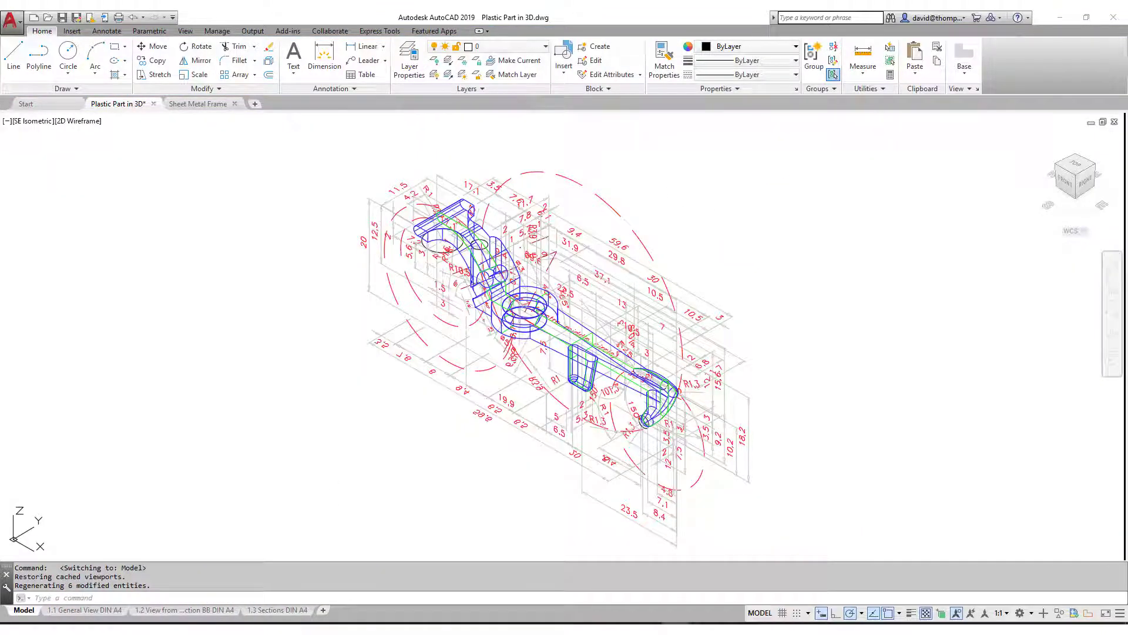
{"action": "left_click", "coordinate": [1078, 202]}
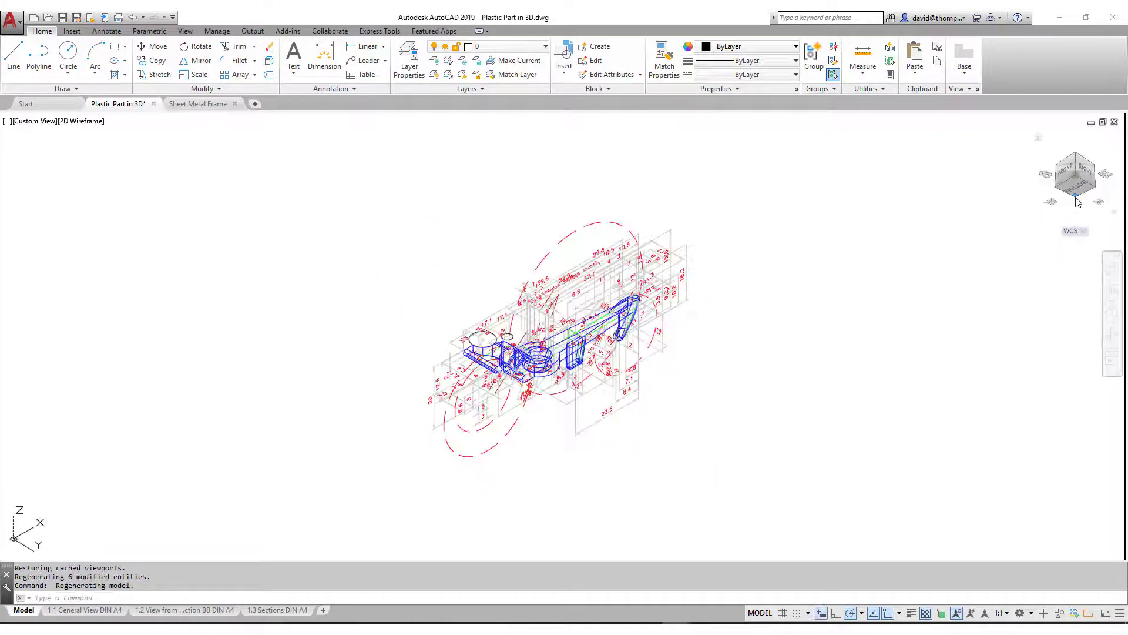
{"action": "left_click", "coordinate": [93, 612]}
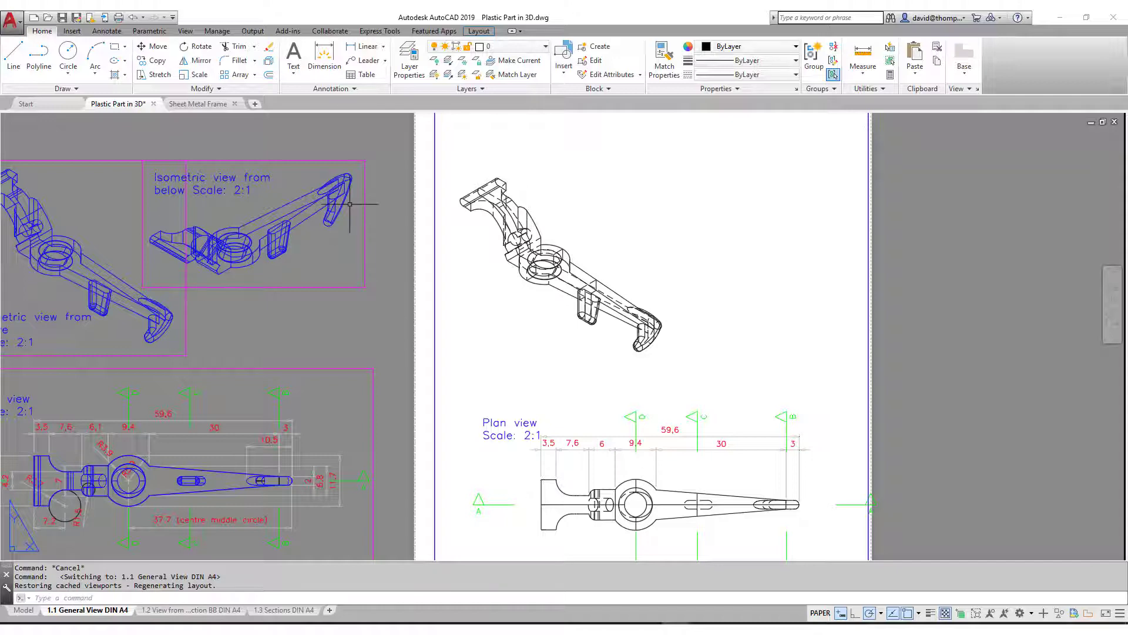
{"action": "left_click", "coordinate": [33, 611]}
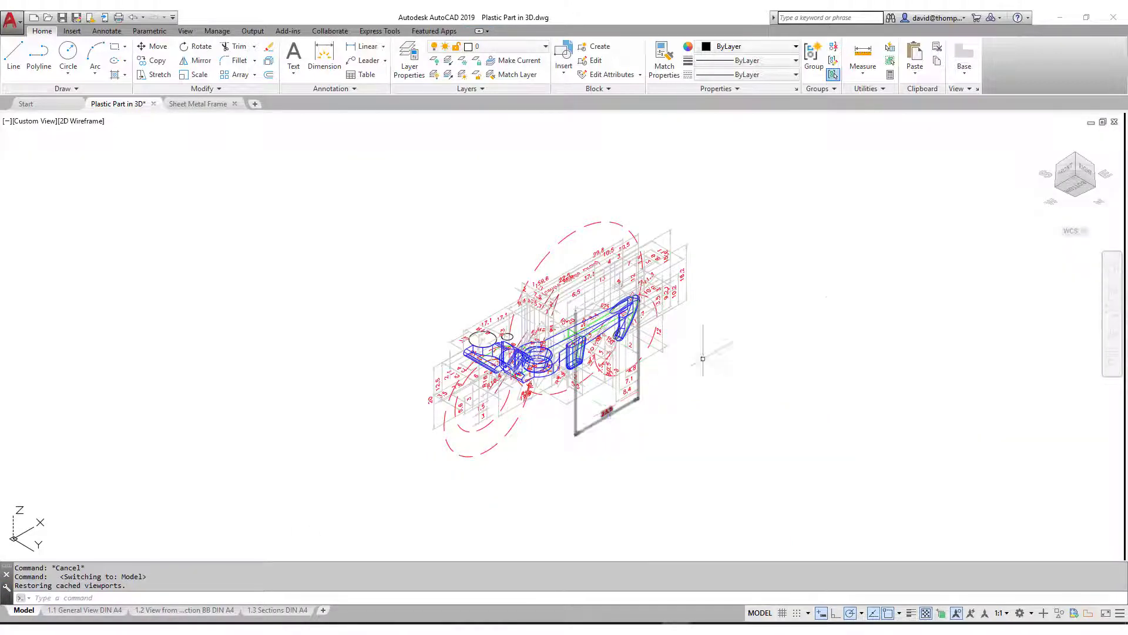
{"action": "left_click", "coordinate": [76, 611]}
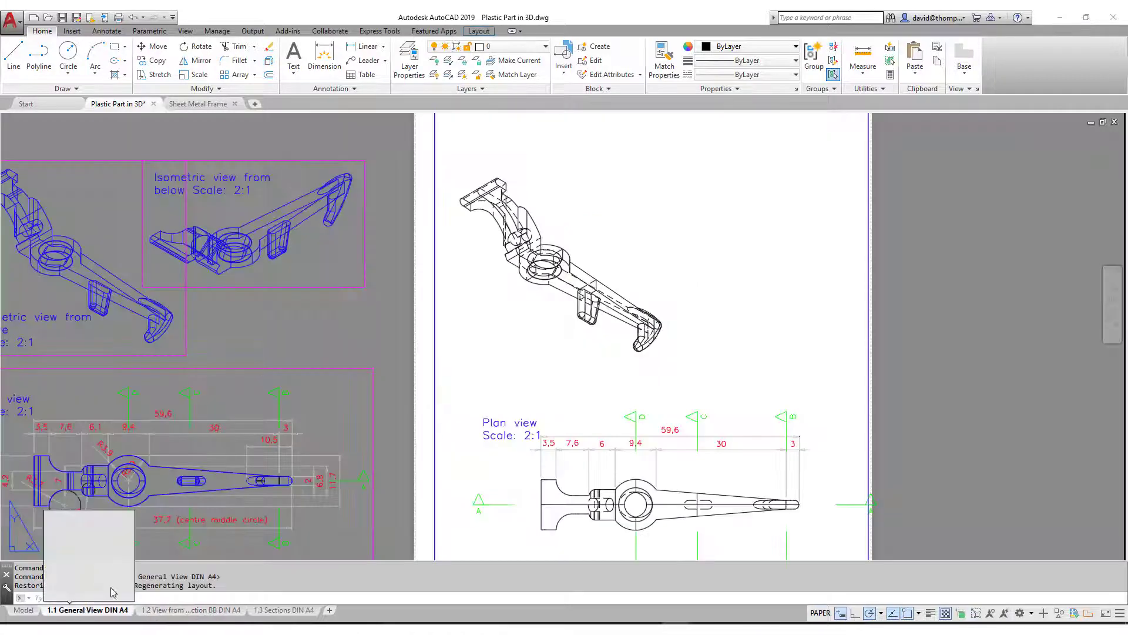
{"action": "left_click", "coordinate": [963, 81]}
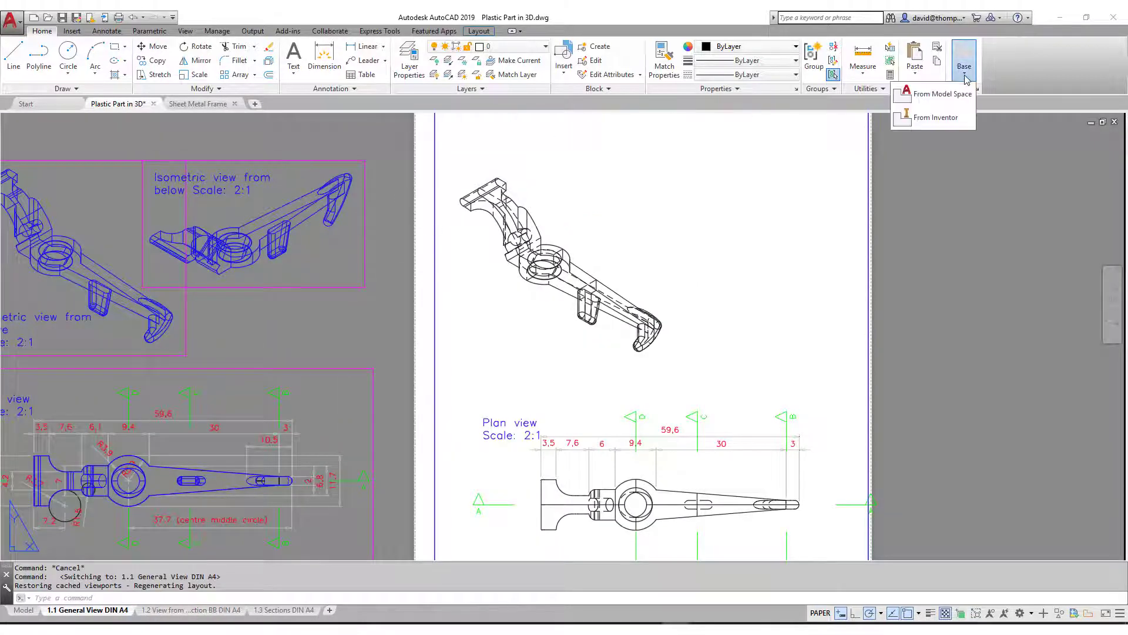
- Place a 2:1 base view using the current model orientation in the sheet's upper right
{"action": "left_click", "coordinate": [935, 95]}
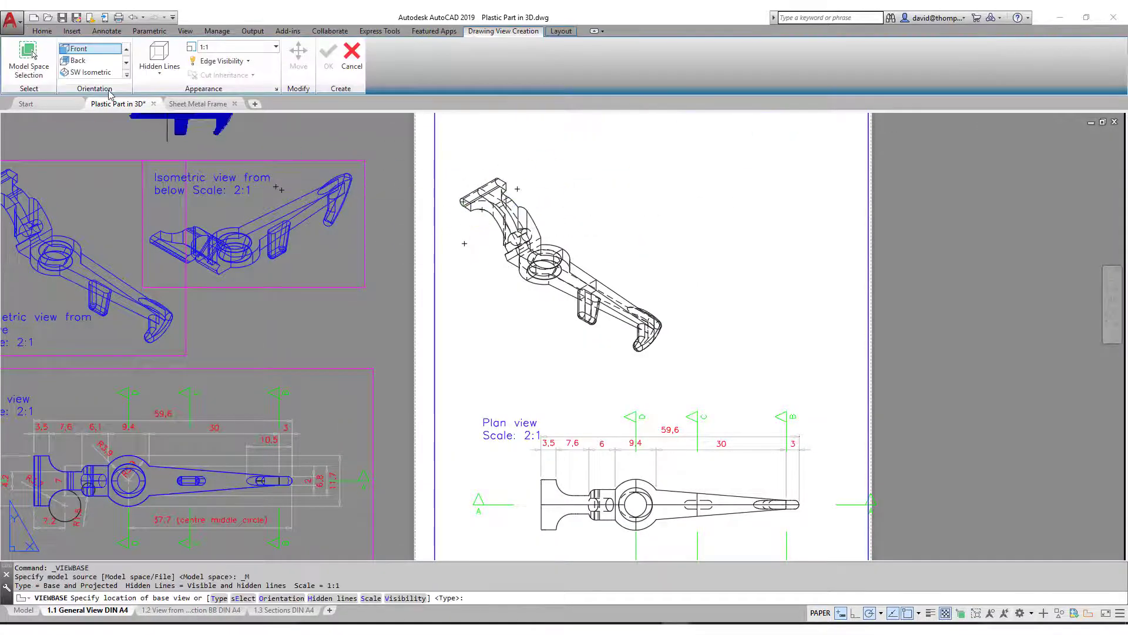
{"action": "left_click", "coordinate": [127, 75]}
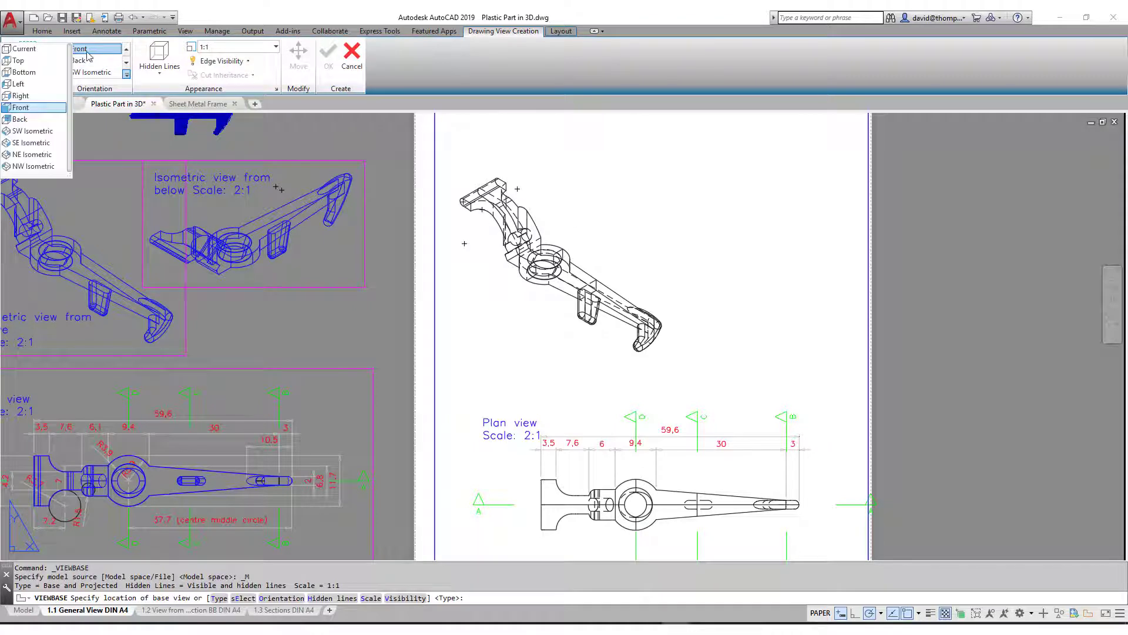
{"action": "left_click", "coordinate": [29, 49]}
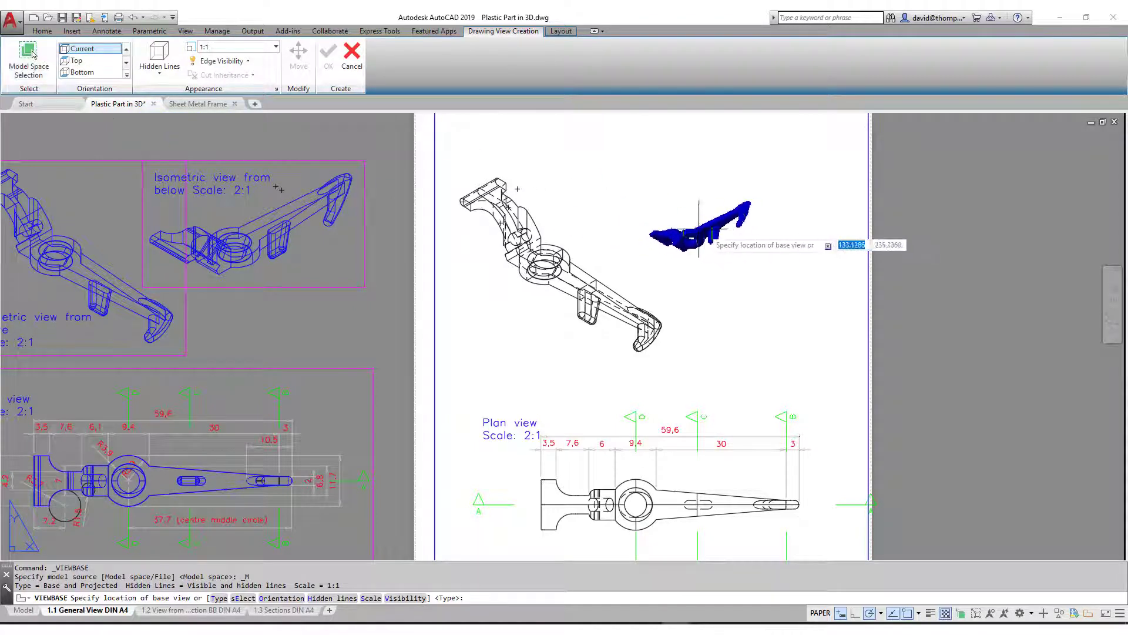
{"action": "left_click", "coordinate": [275, 47]}
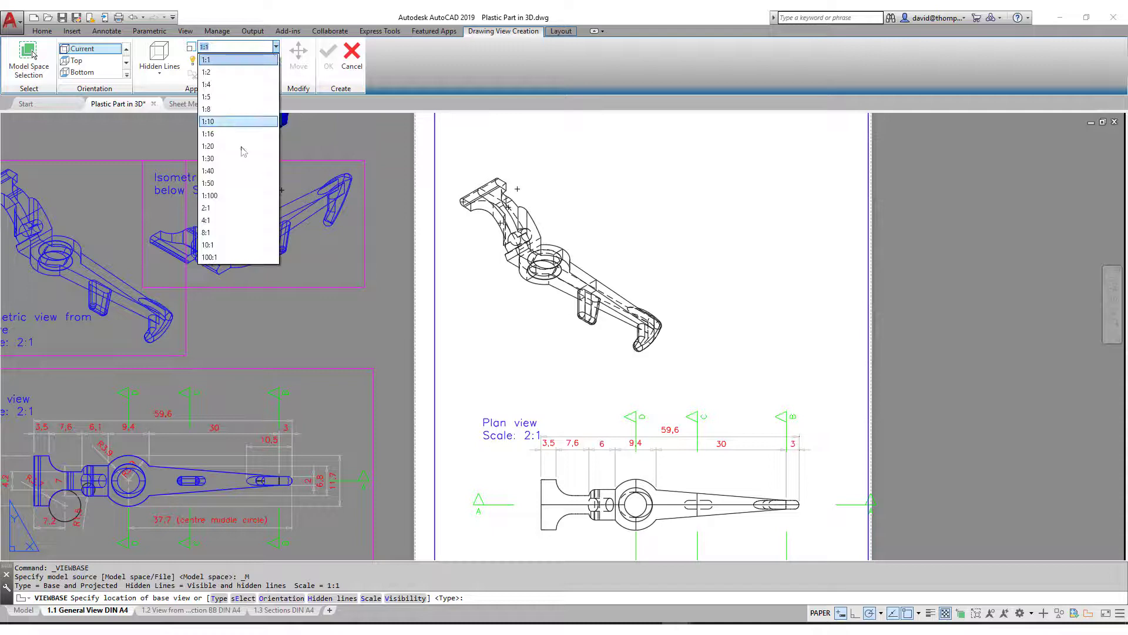
{"action": "left_click", "coordinate": [232, 217]}
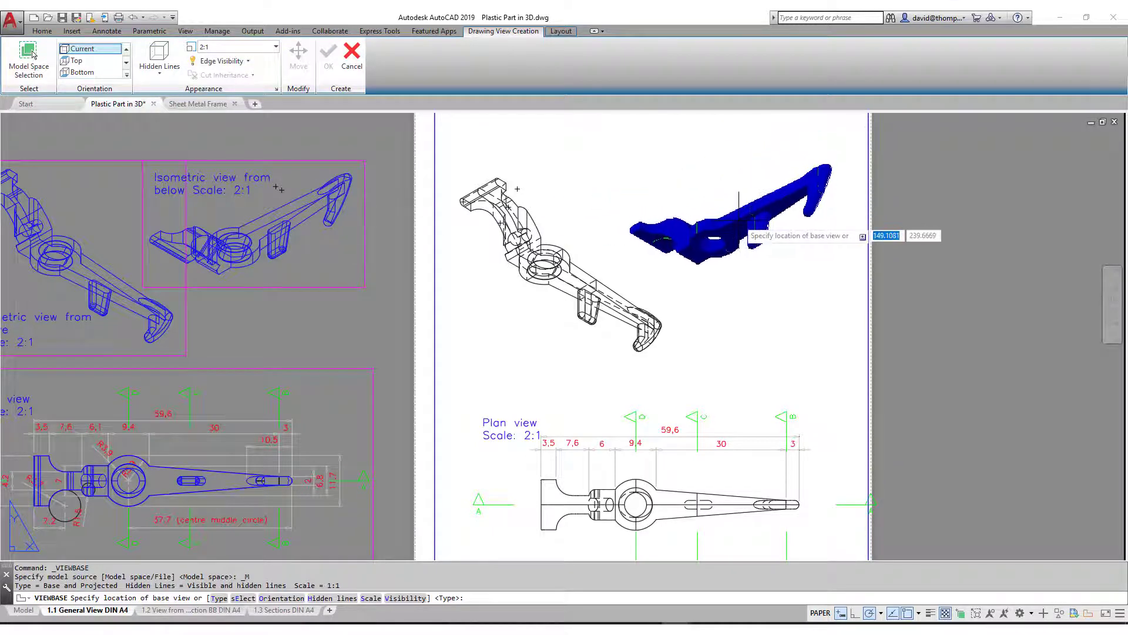
{"action": "left_click", "coordinate": [739, 223]}
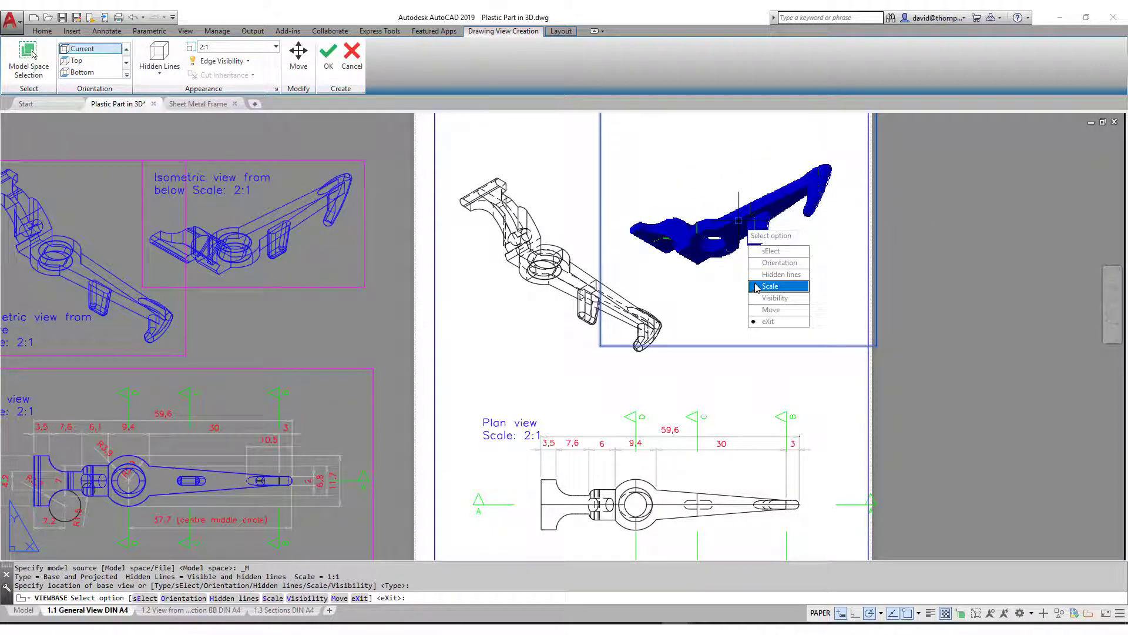
{"action": "key", "text": "Return"}
{"action": "key", "text": "Return"}
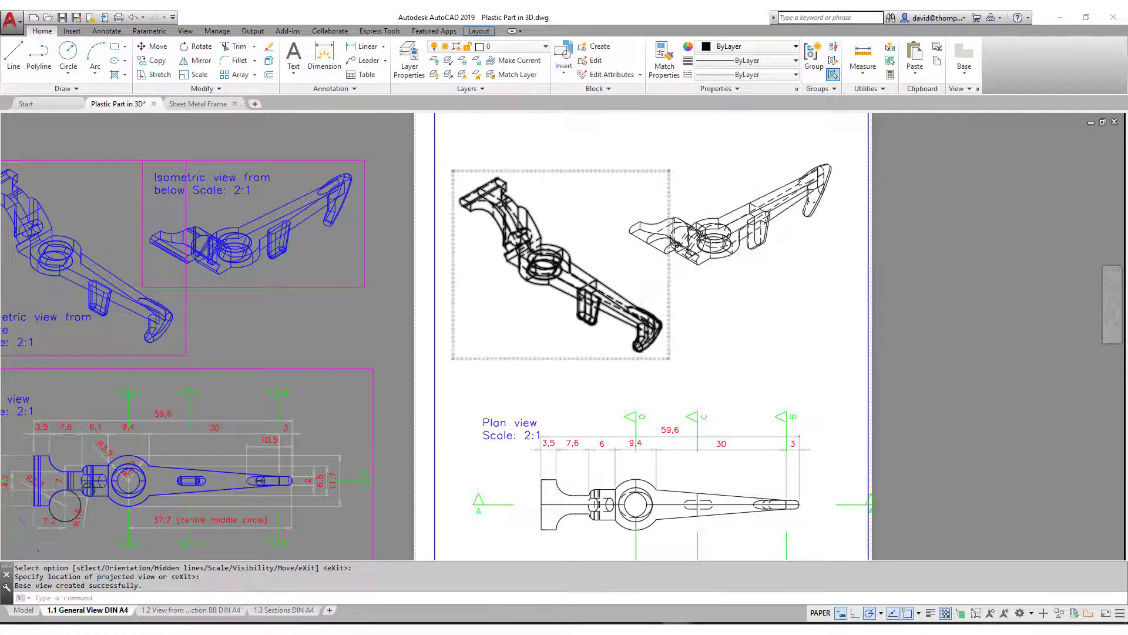
{"action": "scroll", "coordinate": [641, 276], "scroll_direction": "down", "scroll_amount": 3}
- Move the 'Isometric view from above' and 'Isometric view from below' labels beside the new views
{"action": "left_click", "coordinate": [154, 47]}
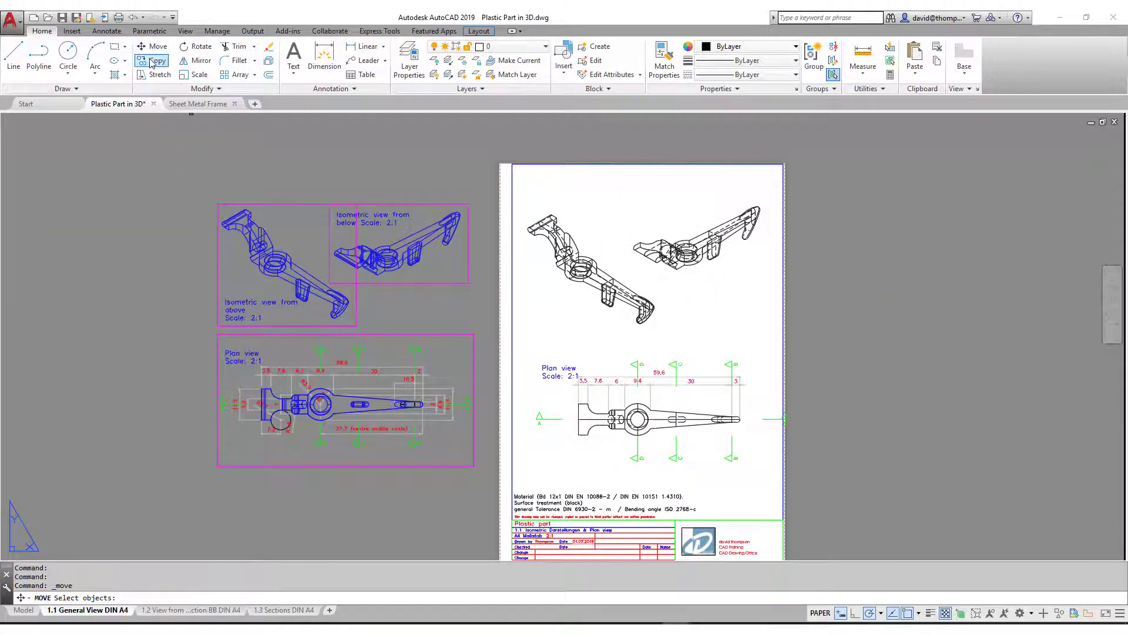
{"action": "left_click", "coordinate": [243, 306]}
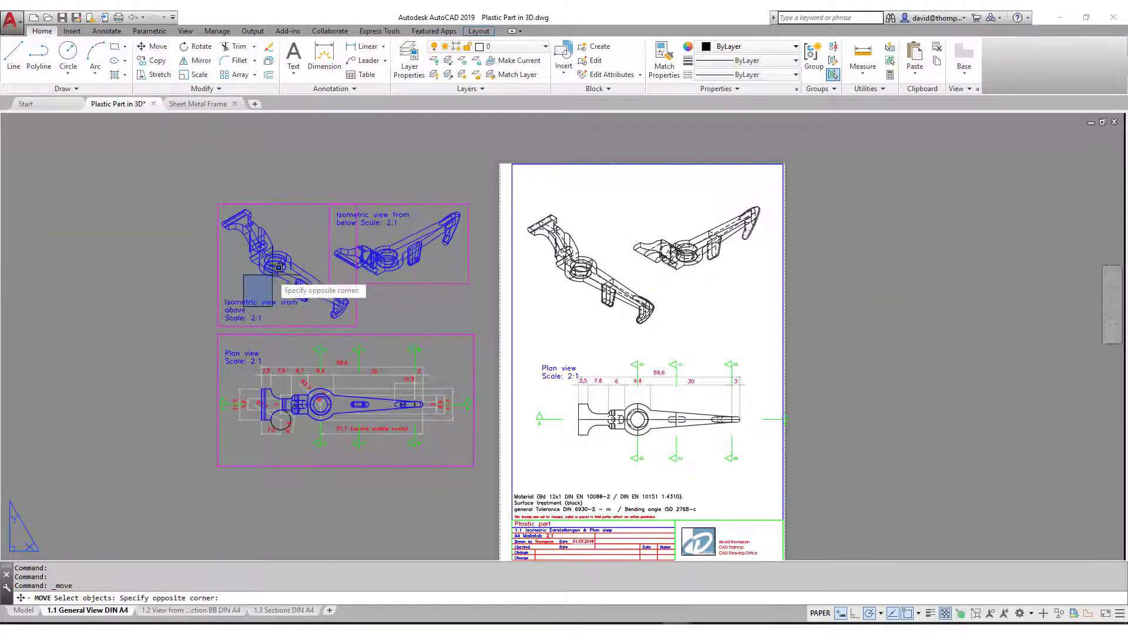
{"action": "left_click", "coordinate": [209, 333]}
{"action": "left_click", "coordinate": [373, 218]}
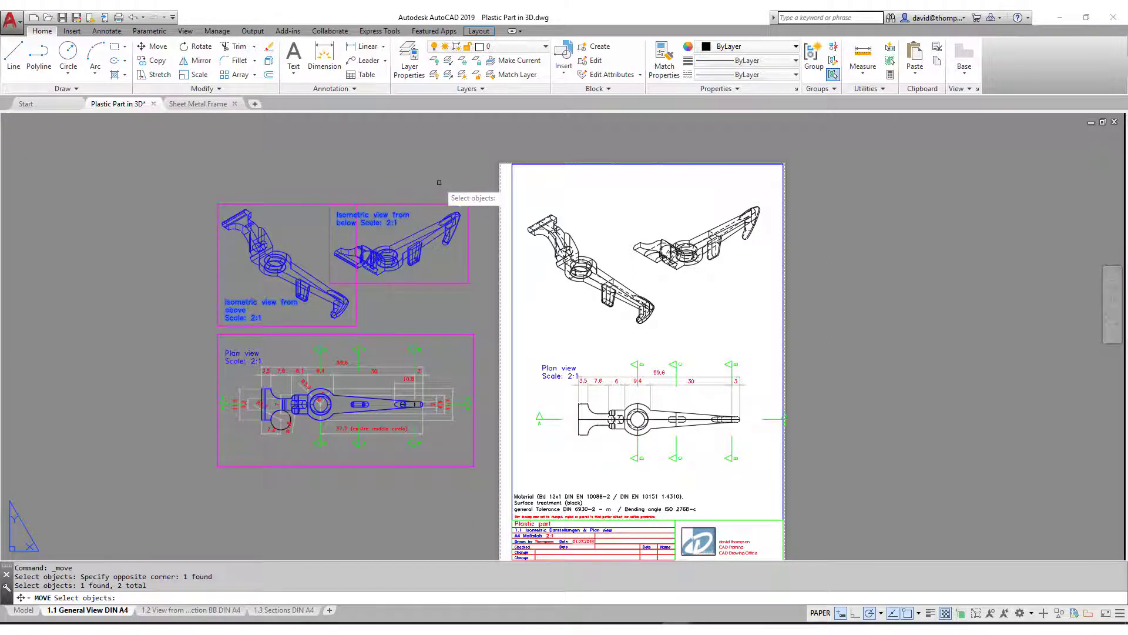
{"action": "key", "text": "Return"}
{"action": "left_click", "coordinate": [468, 203]}
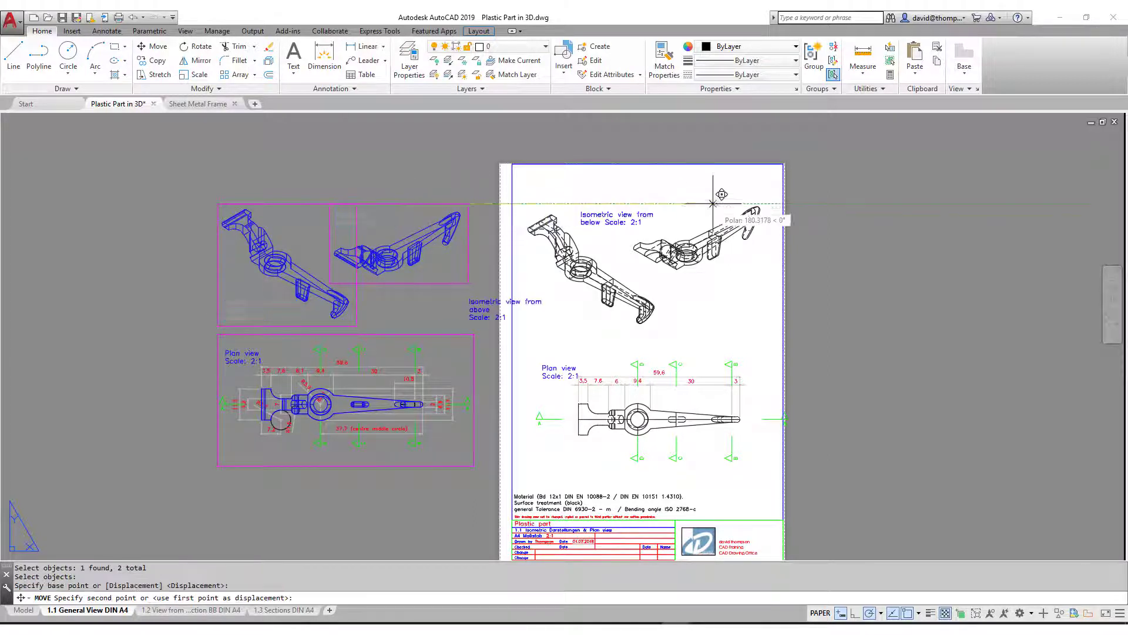
{"action": "left_click", "coordinate": [777, 171]}
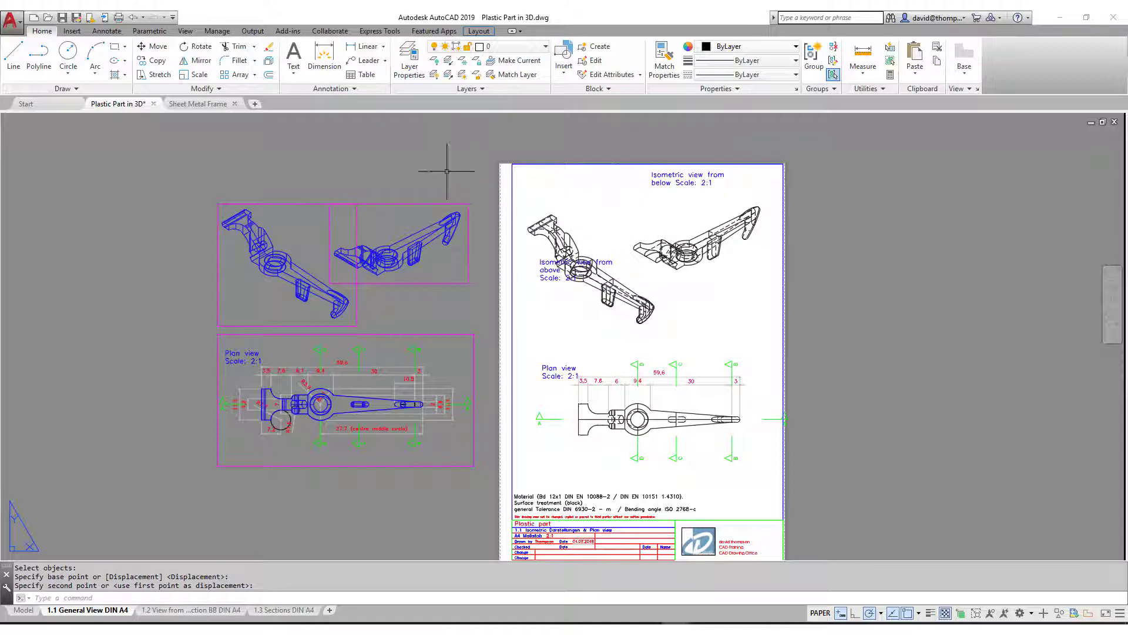
- Nudge both labels lower and shift the 'from above' label slightly left
{"action": "left_click", "coordinate": [154, 46]}
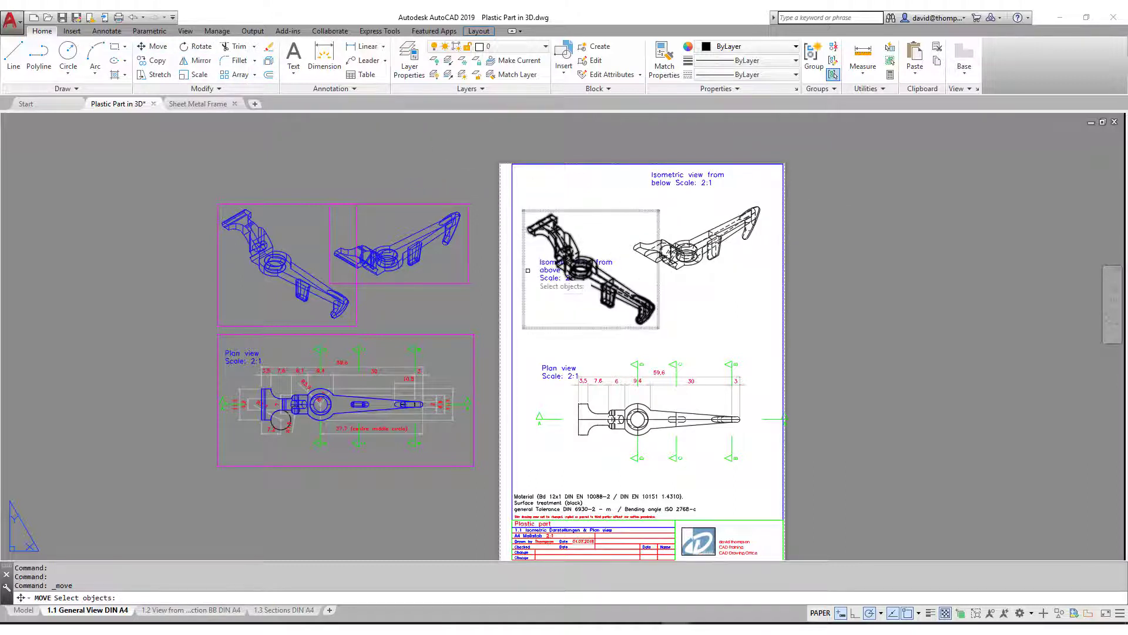
{"action": "left_click", "coordinate": [552, 277]}
{"action": "left_click", "coordinate": [685, 176]}
{"action": "key", "text": "Return"}
{"action": "left_click", "coordinate": [893, 215]}
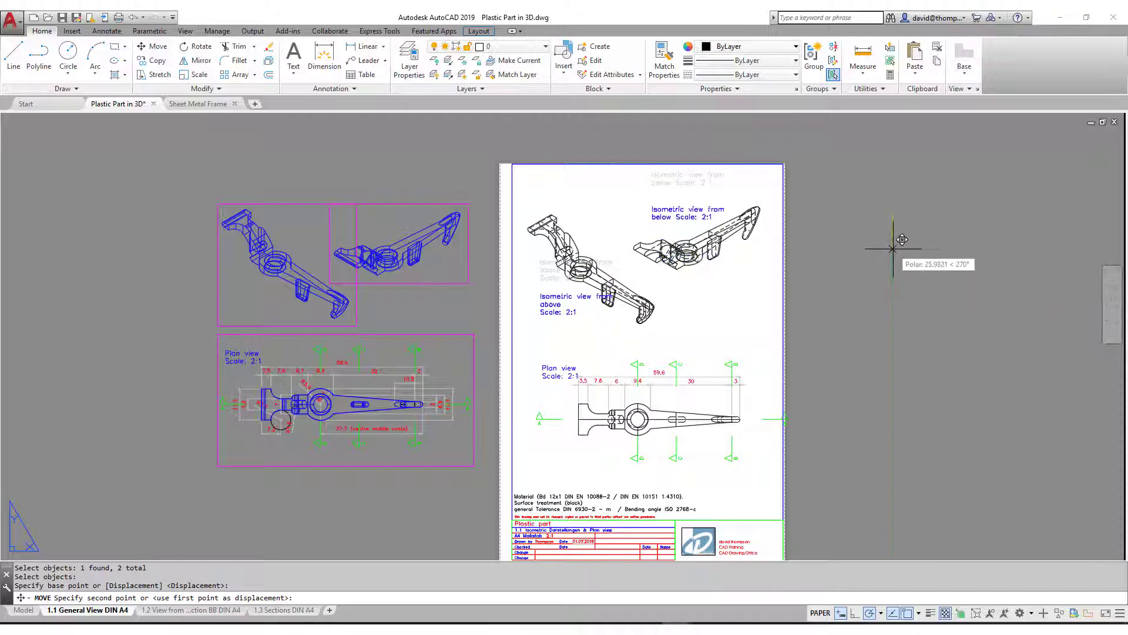
{"action": "left_click", "coordinate": [893, 250]}
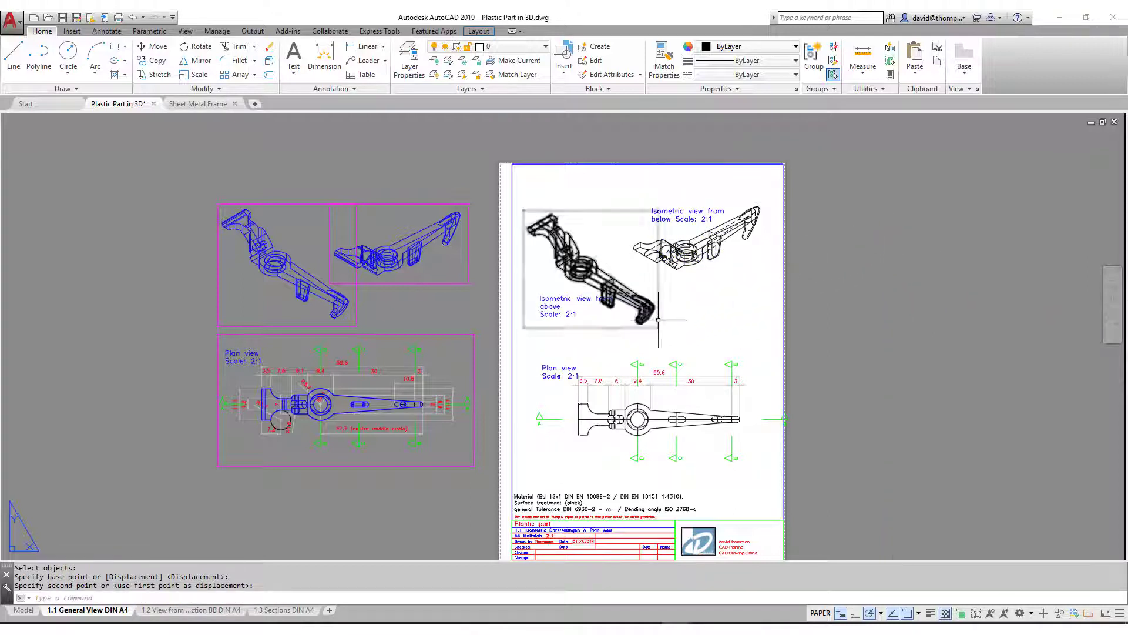
{"action": "key", "text": "Return"}
{"action": "left_click", "coordinate": [556, 309]}
{"action": "key", "text": "Return"}
{"action": "left_click", "coordinate": [614, 341]}
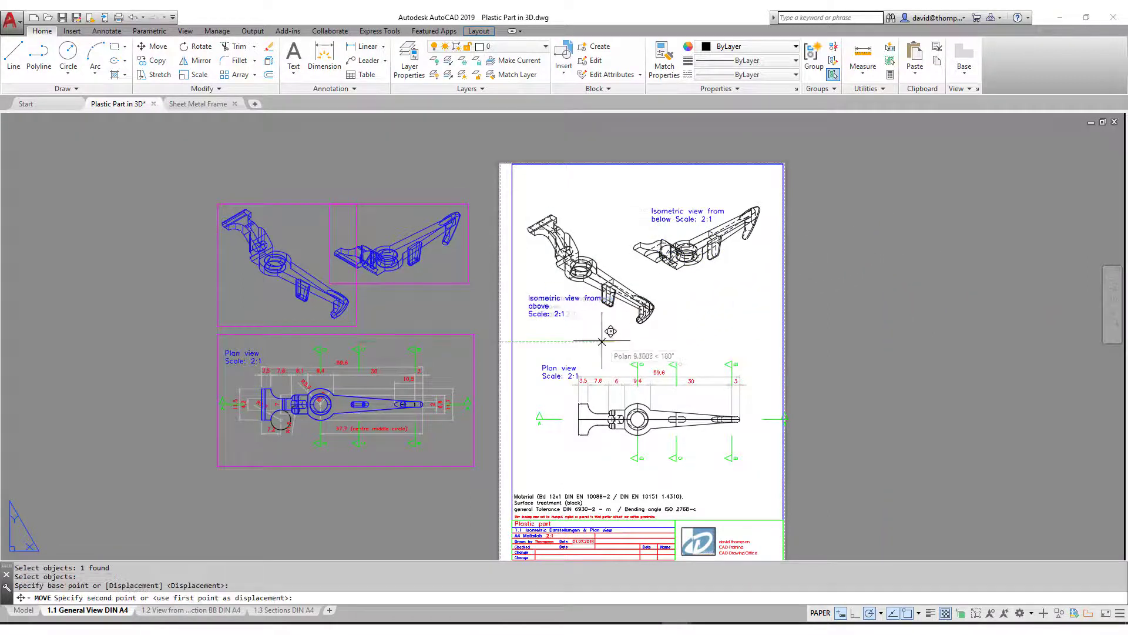
{"action": "left_click", "coordinate": [597, 341]}
{"action": "key", "text": "Escape"}
{"action": "key", "text": "Escape"}
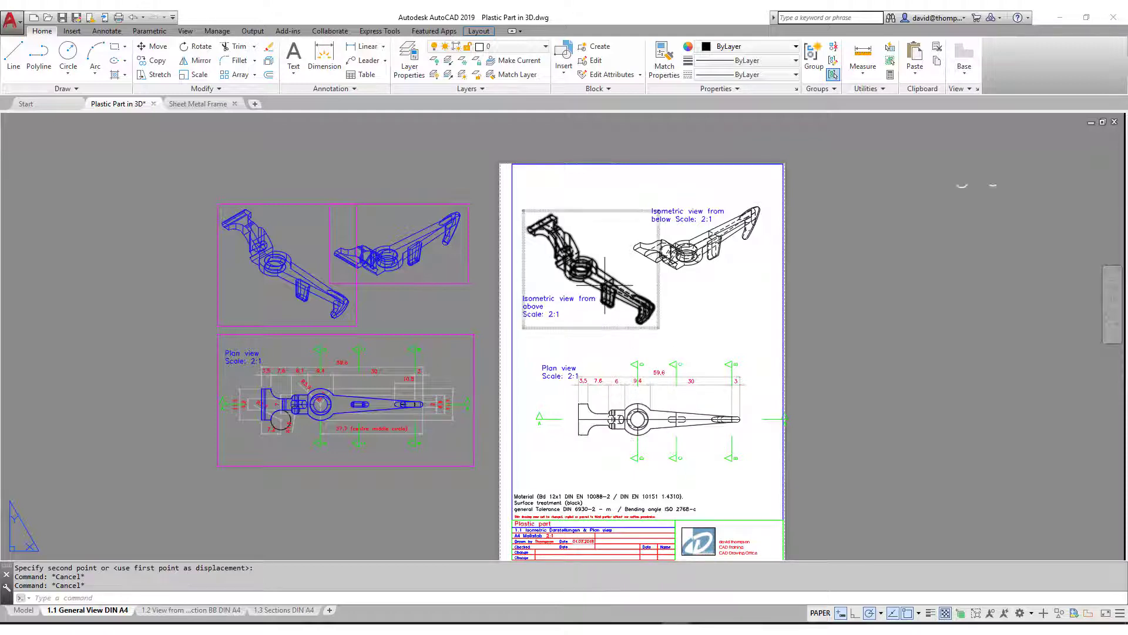
{"action": "scroll", "coordinate": [606, 286], "scroll_direction": "up", "scroll_amount": 1}
- Set the isometric view from above to show visible lines only
{"action": "left_click", "coordinate": [628, 268]}
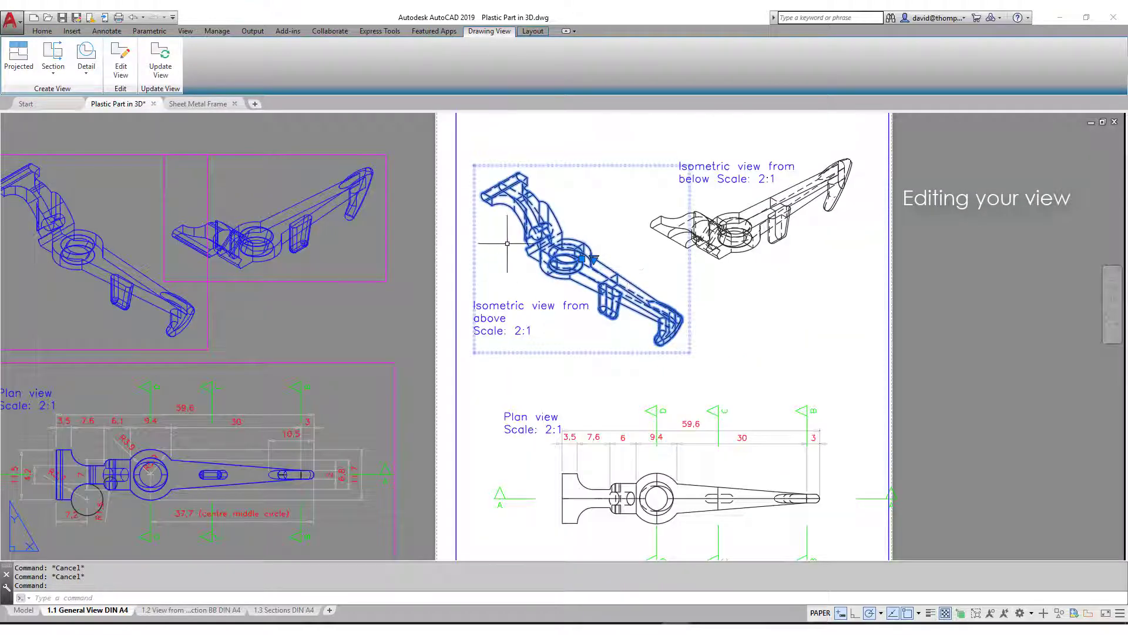
{"action": "left_click", "coordinate": [123, 75]}
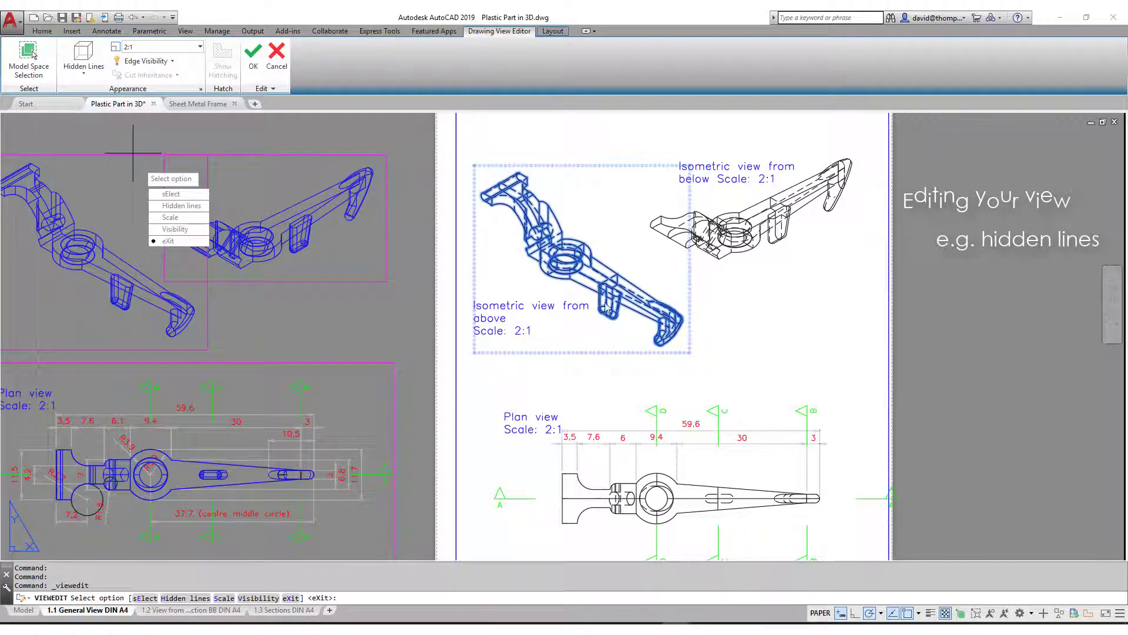
{"action": "left_click", "coordinate": [83, 69]}
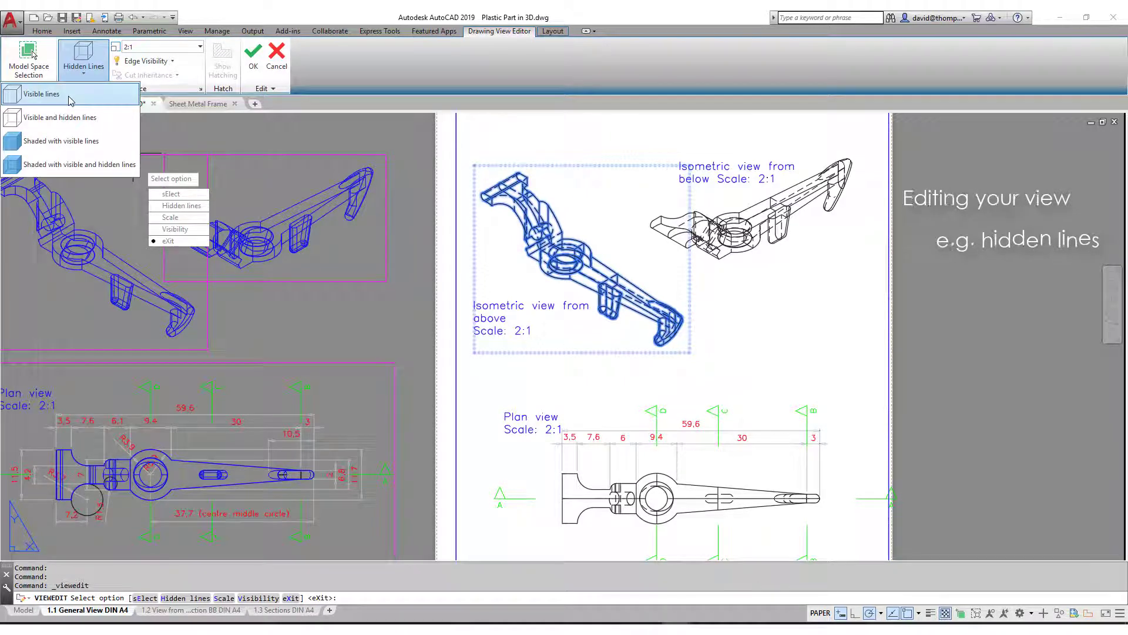
{"action": "left_click", "coordinate": [70, 97]}
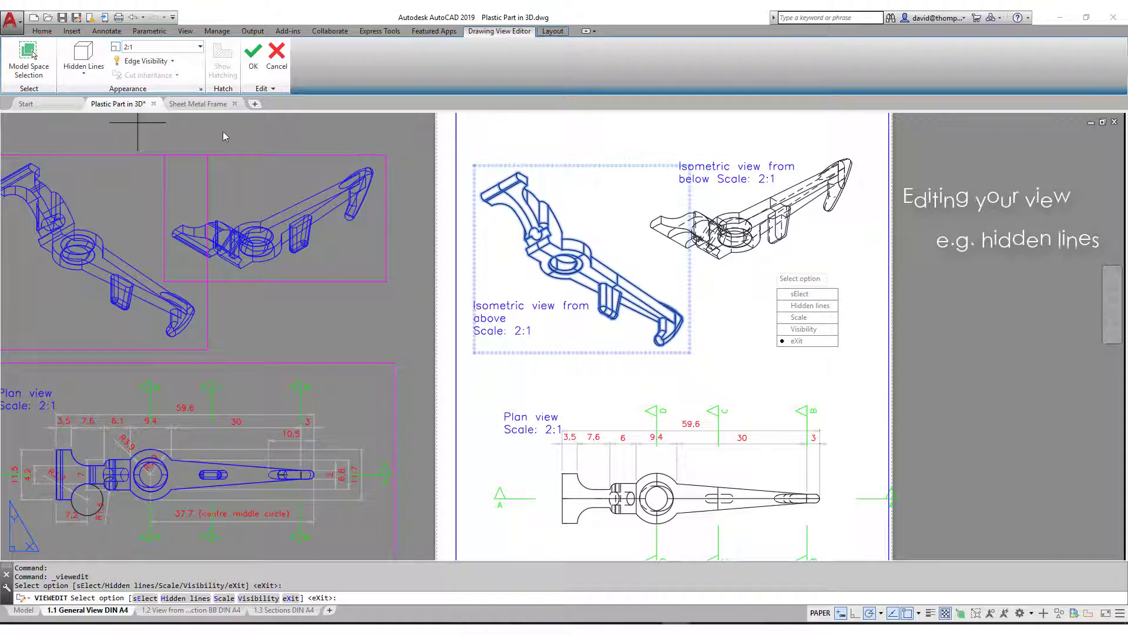
{"action": "left_click", "coordinate": [796, 341]}
- Set the isometric view from below to show visible lines only
{"action": "left_click", "coordinate": [664, 235]}
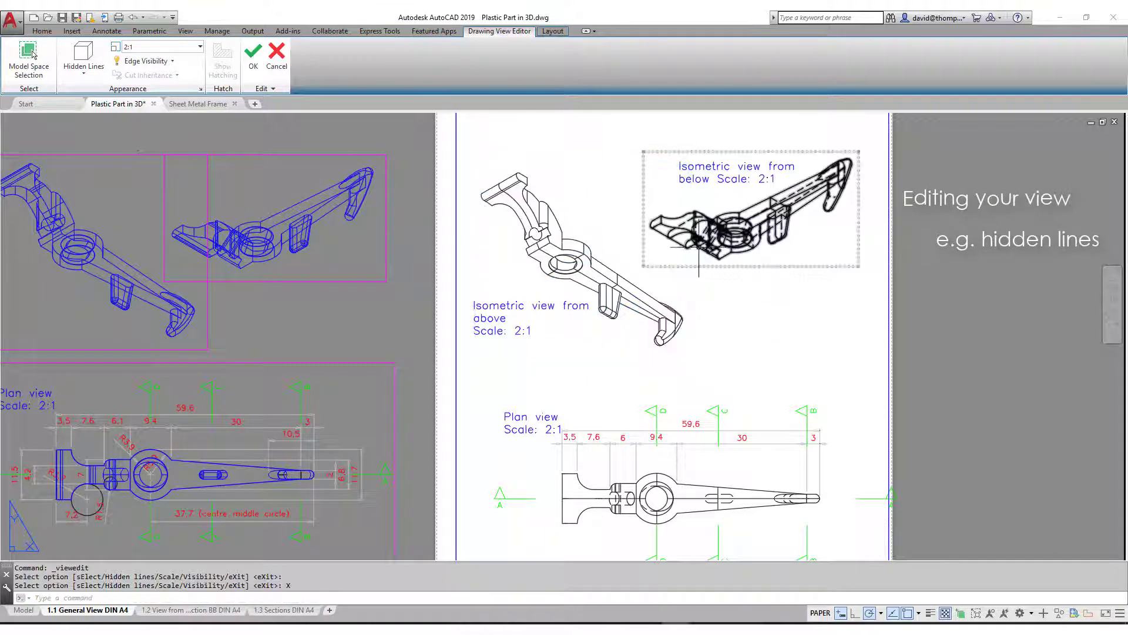
{"action": "left_click", "coordinate": [675, 199]}
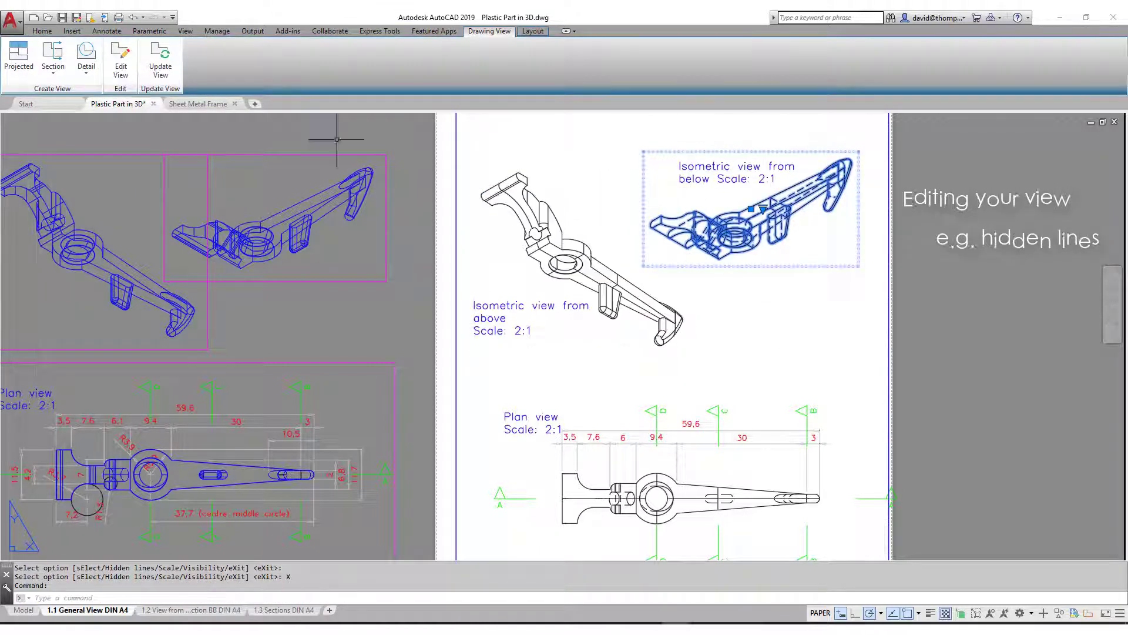
{"action": "left_click", "coordinate": [124, 68]}
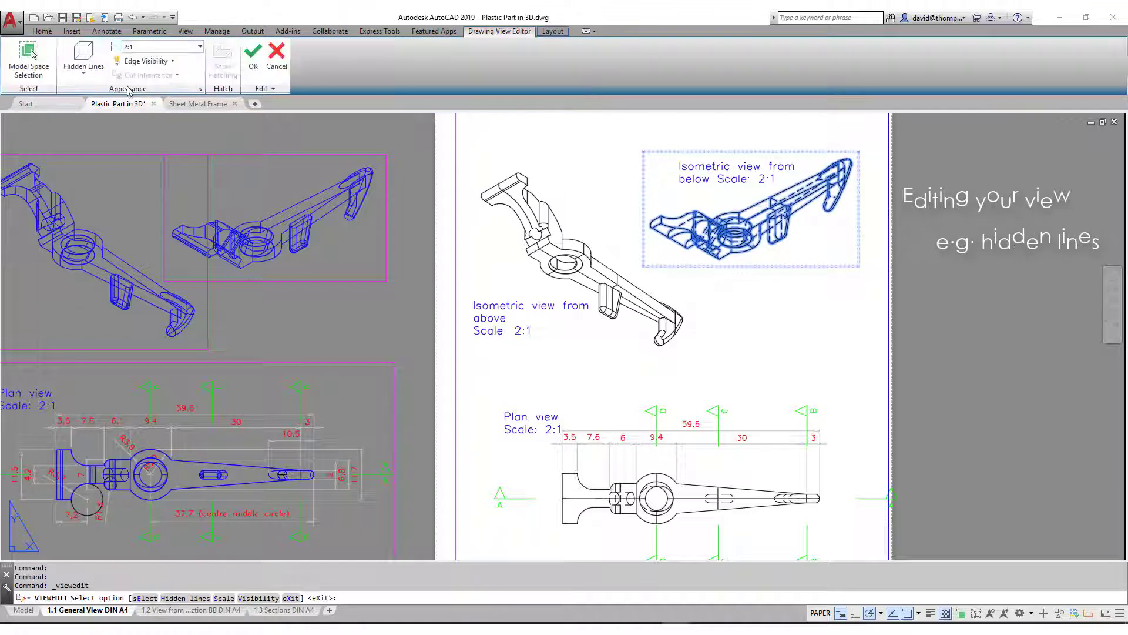
{"action": "left_click", "coordinate": [84, 61]}
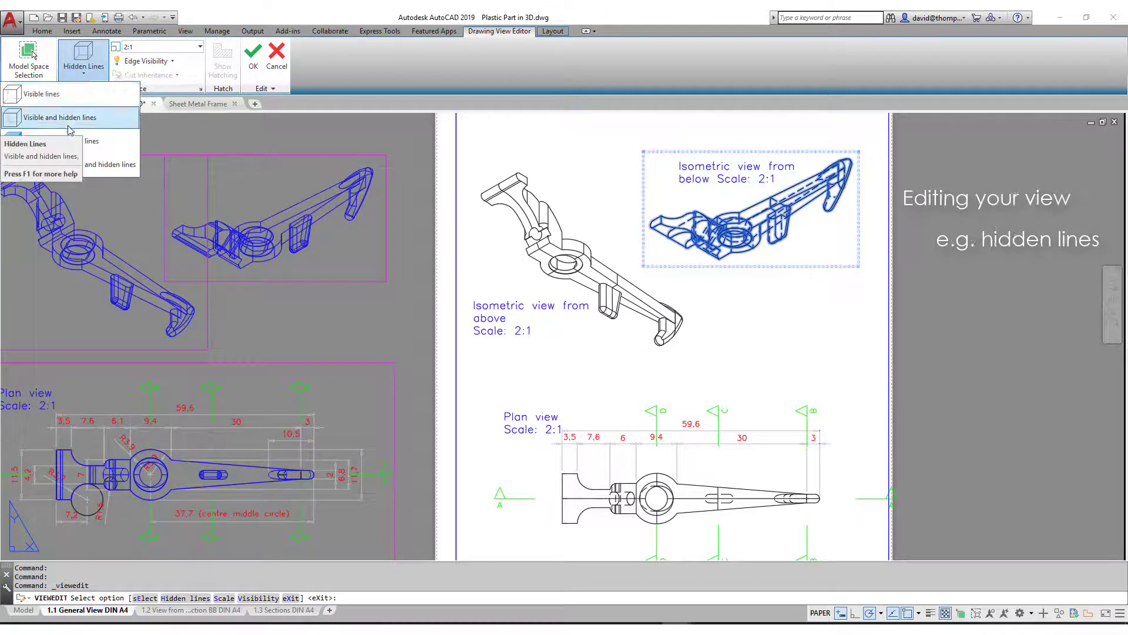
{"action": "left_click", "coordinate": [73, 94]}
{"action": "key", "text": "Escape"}
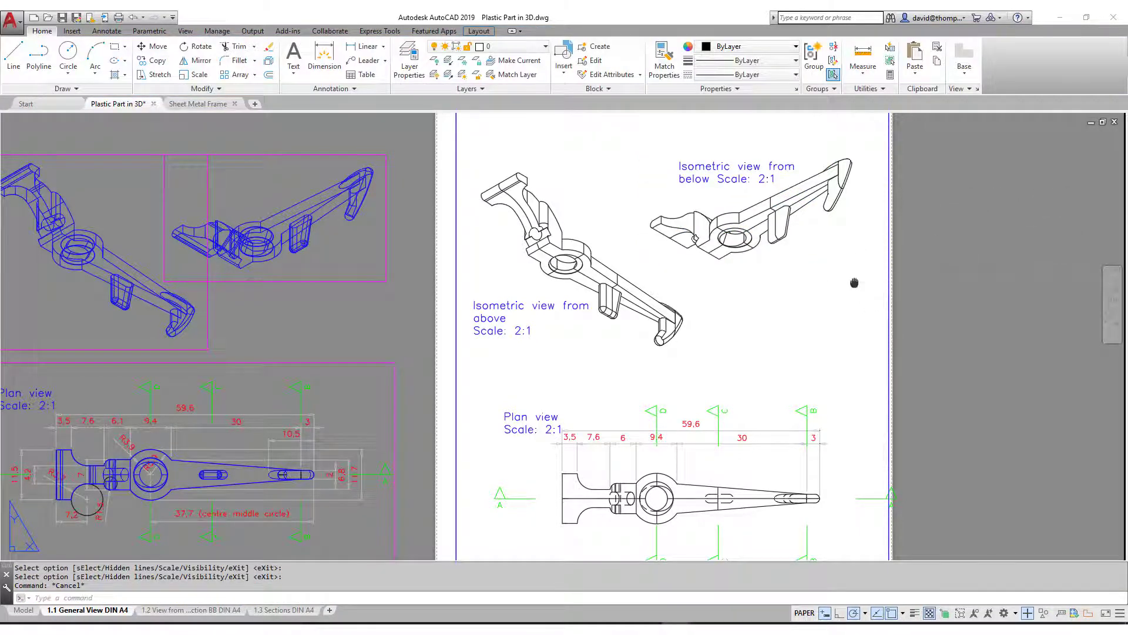
- On the Section AA layout, move the Section AA and View from below viewports left off the sheet
{"action": "middle_click", "coordinate": [854, 283]}
{"action": "middle_click", "coordinate": [854, 283]}
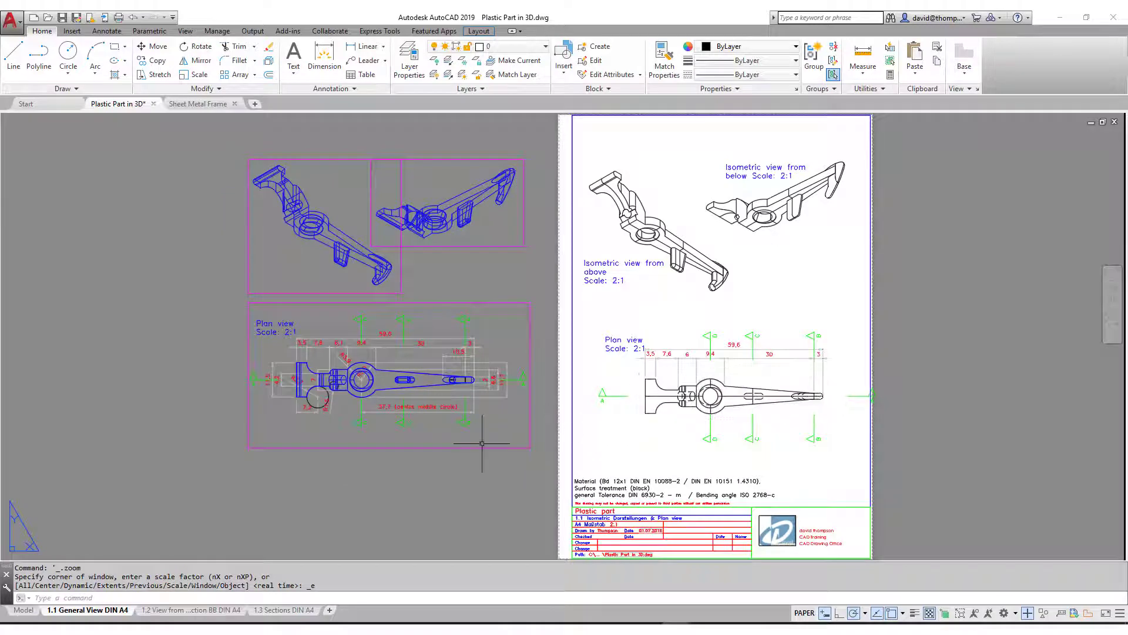
{"action": "left_click", "coordinate": [164, 612]}
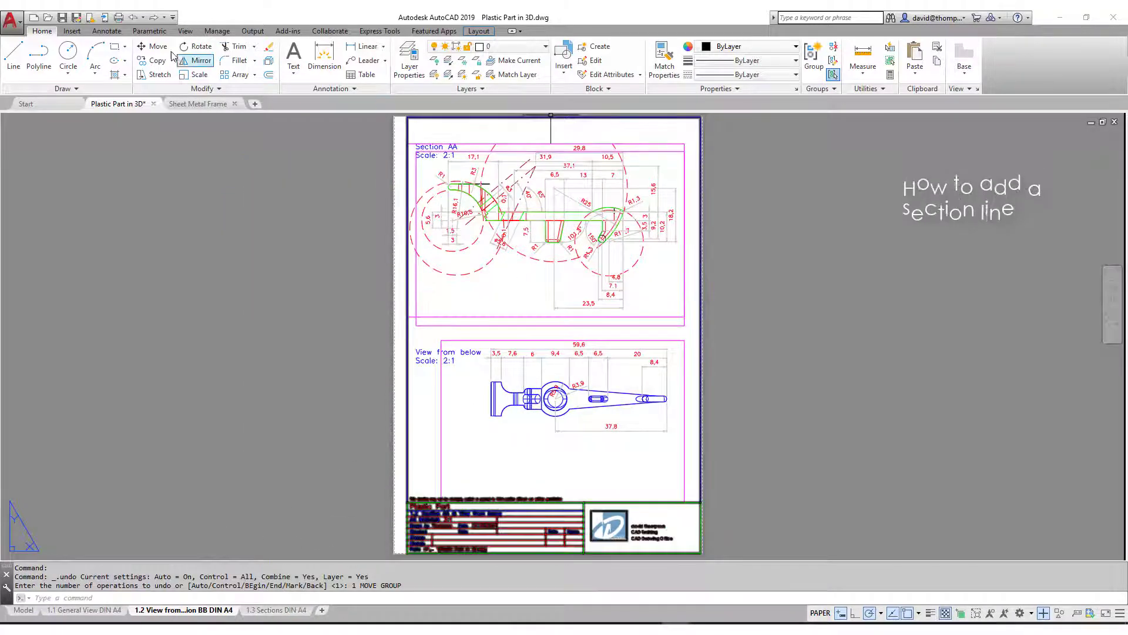
{"action": "left_click", "coordinate": [153, 46]}
{"action": "left_click", "coordinate": [675, 130]}
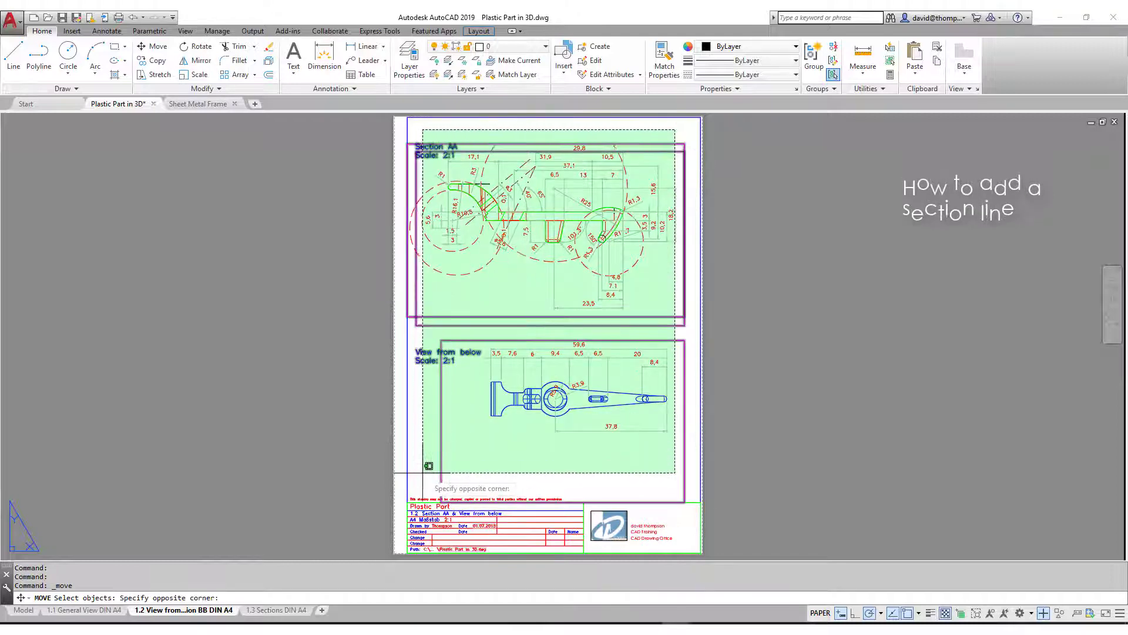
{"action": "left_click", "coordinate": [432, 470]}
{"action": "key", "text": "Return"}
{"action": "left_click", "coordinate": [467, 448]}
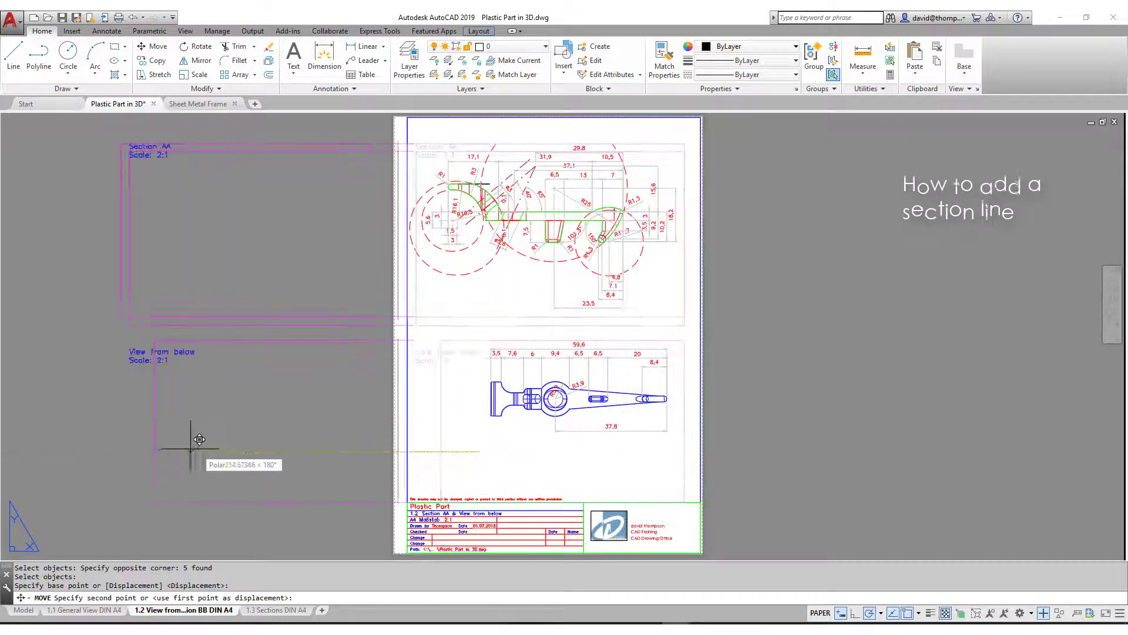
{"action": "left_click", "coordinate": [152, 449]}
{"action": "key", "text": "Escape"}
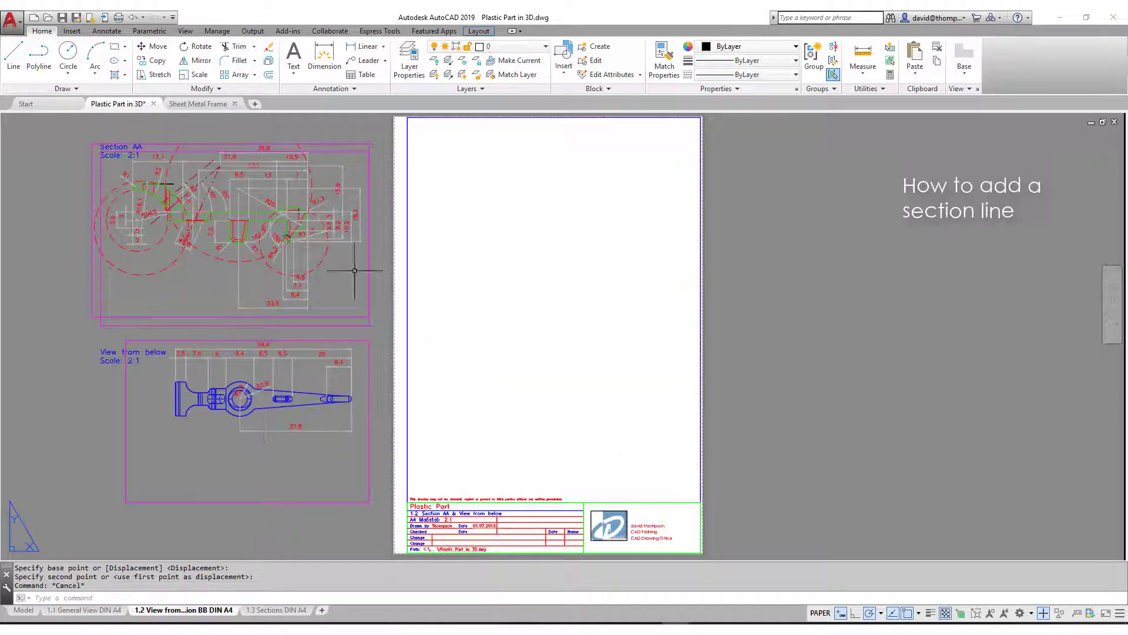
{"action": "left_click", "coordinate": [964, 72]}
- Place a 1:1 top-oriented base view of the plastic part at the sheet's lower left
{"action": "left_click", "coordinate": [941, 101]}
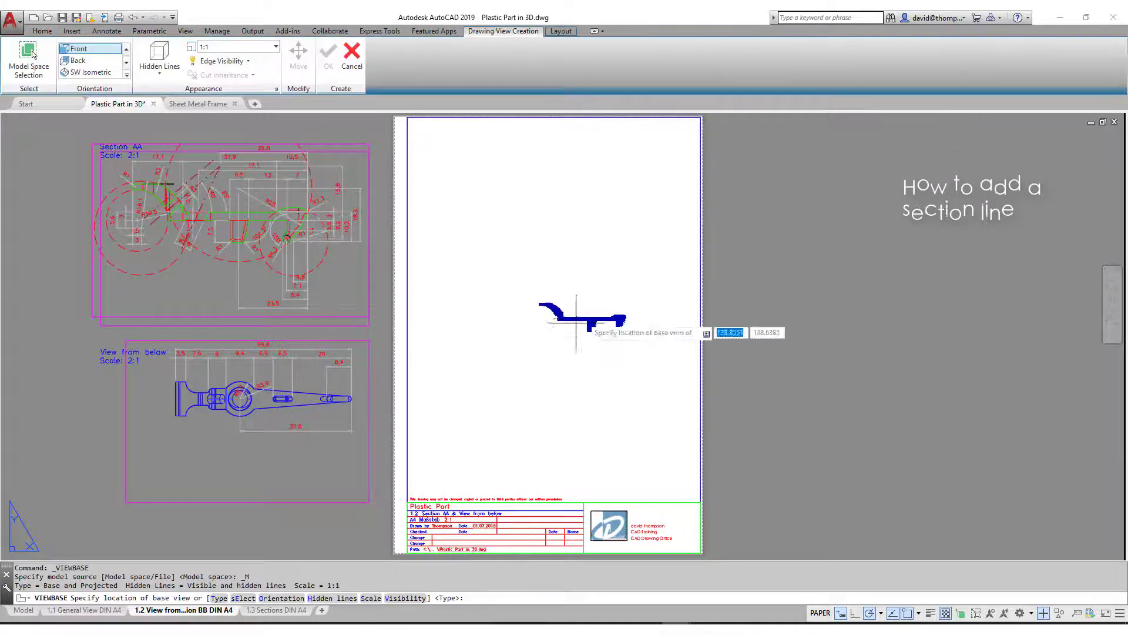
{"action": "left_click", "coordinate": [127, 51]}
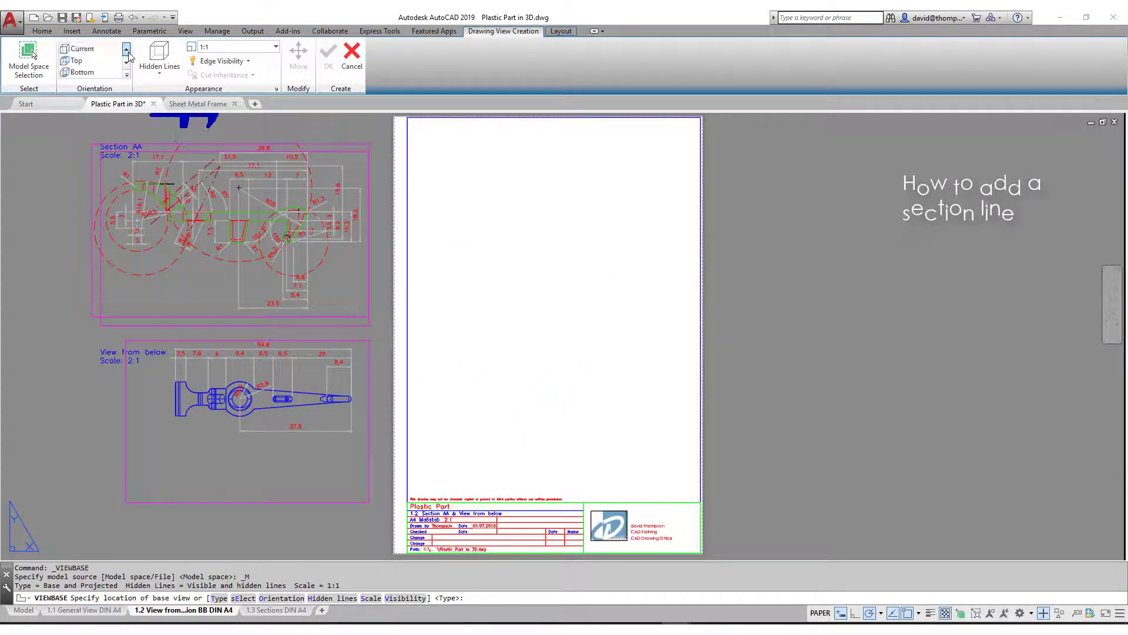
{"action": "left_click", "coordinate": [91, 61]}
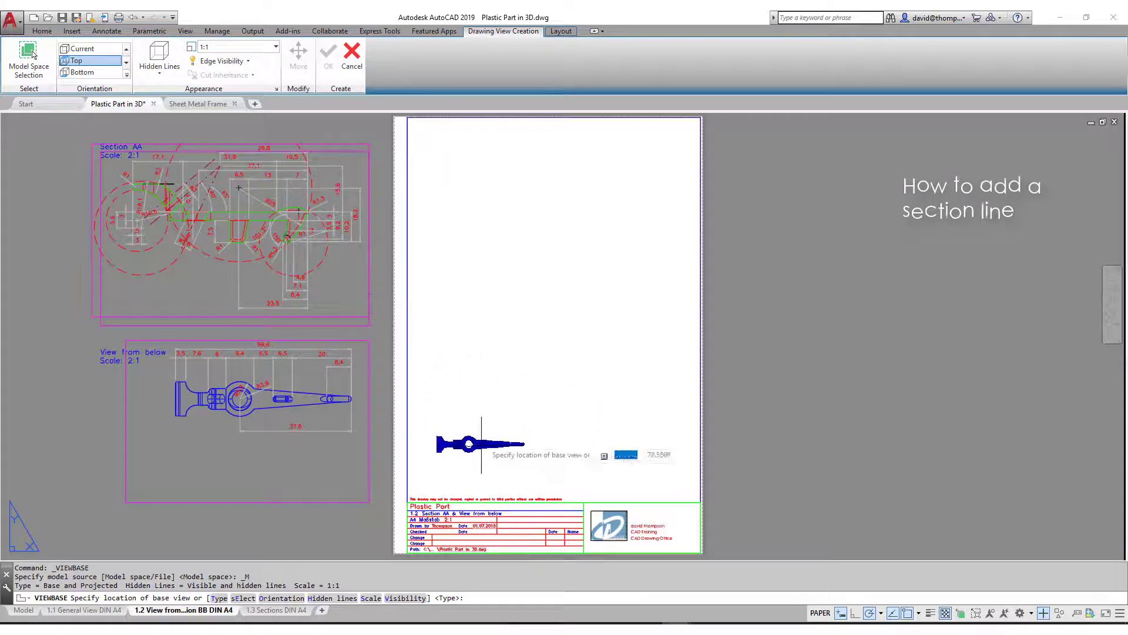
{"action": "left_click", "coordinate": [481, 468]}
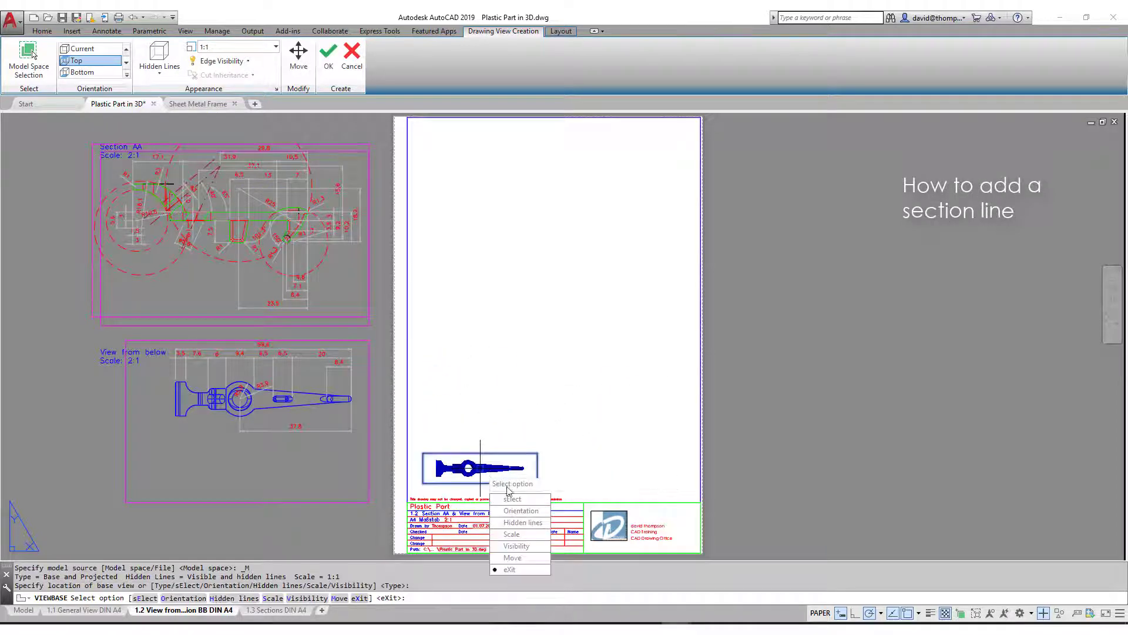
{"action": "key", "text": "Return"}
{"action": "key", "text": "Return"}
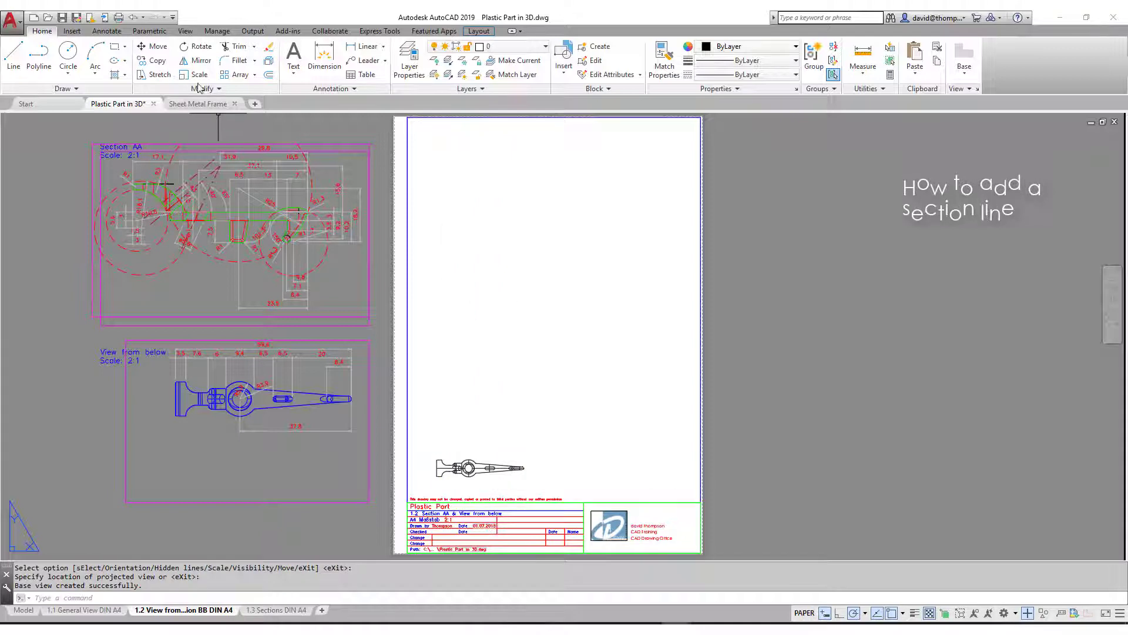
{"action": "left_click", "coordinate": [466, 32]}
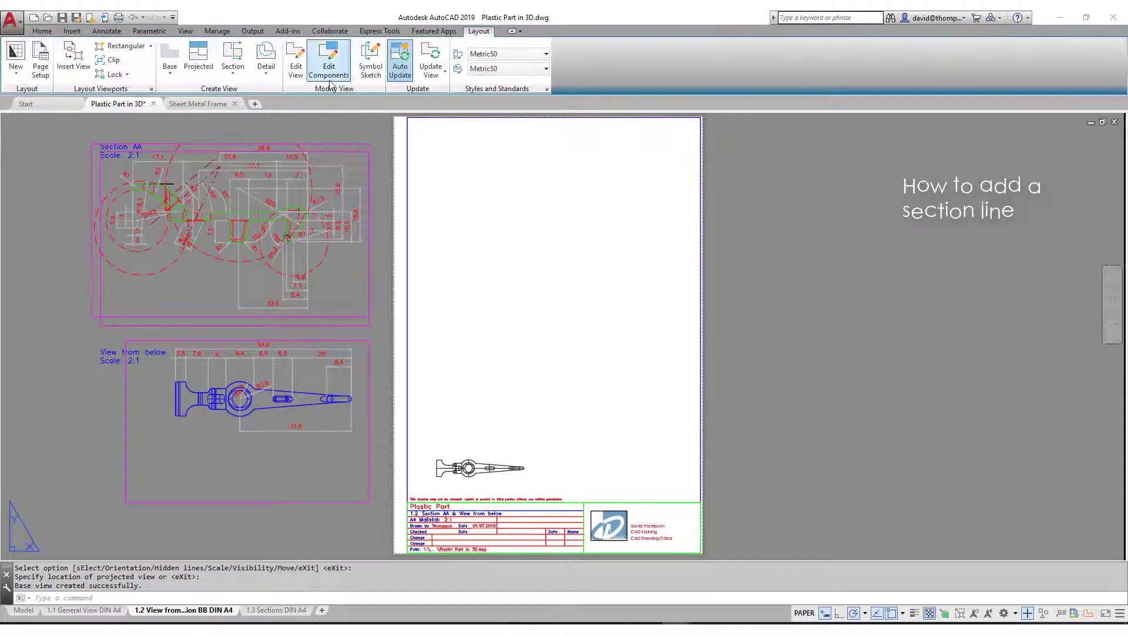
- Draw horizontal section line A–A across the top view from its left end to past its right end
{"action": "left_click", "coordinate": [232, 52]}
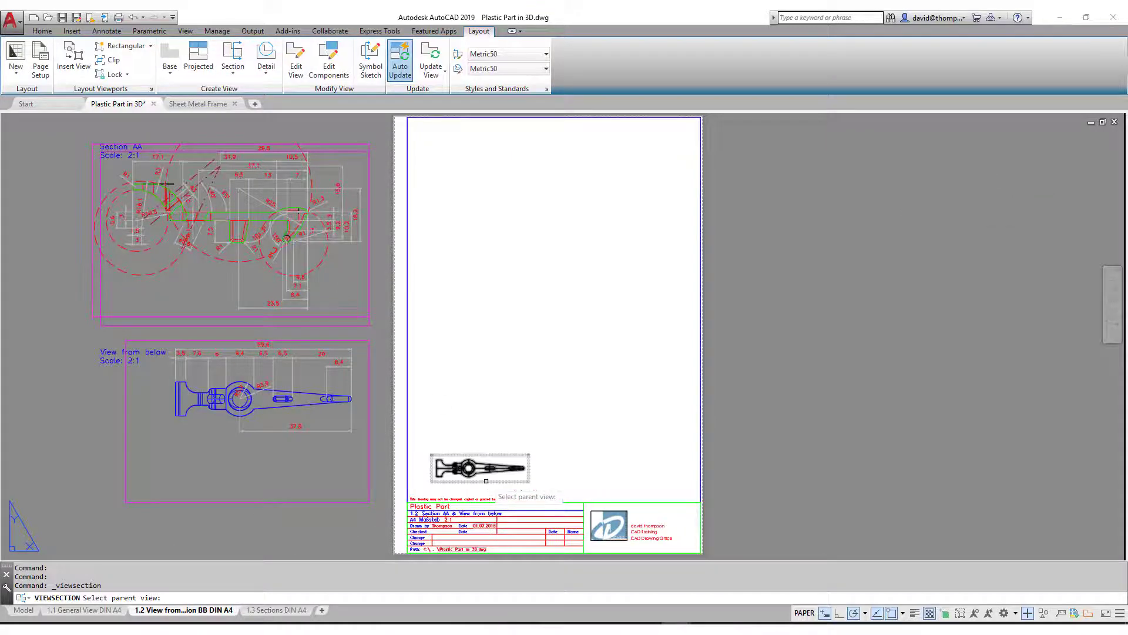
{"action": "left_click", "coordinate": [486, 481]}
{"action": "scroll", "coordinate": [445, 479], "scroll_direction": "up", "scroll_amount": 3}
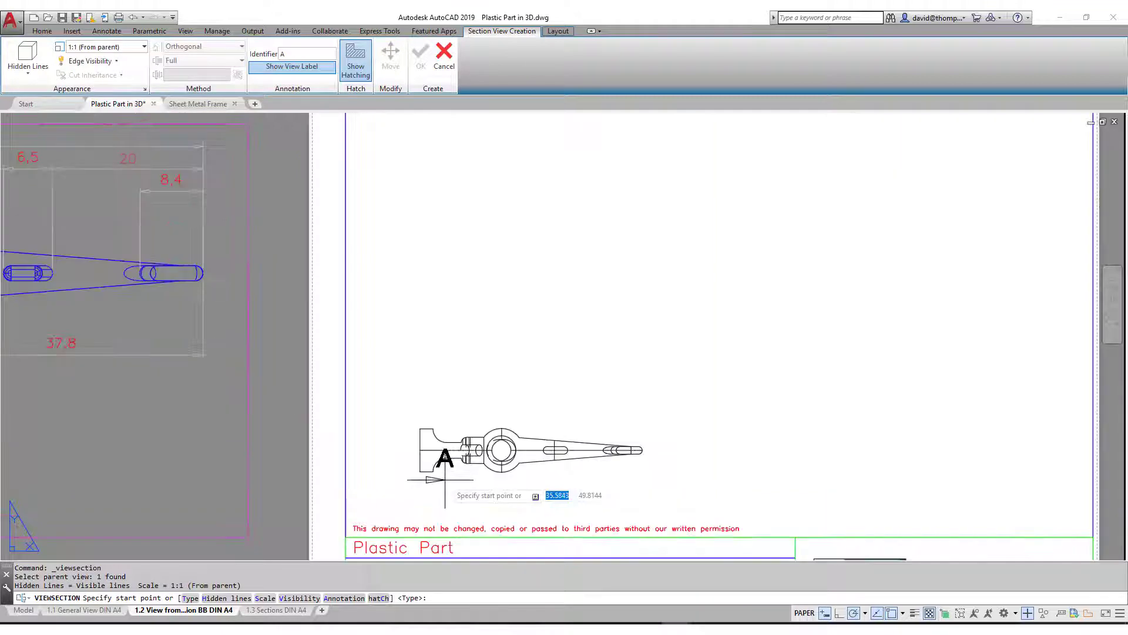
{"action": "left_click", "coordinate": [384, 449]}
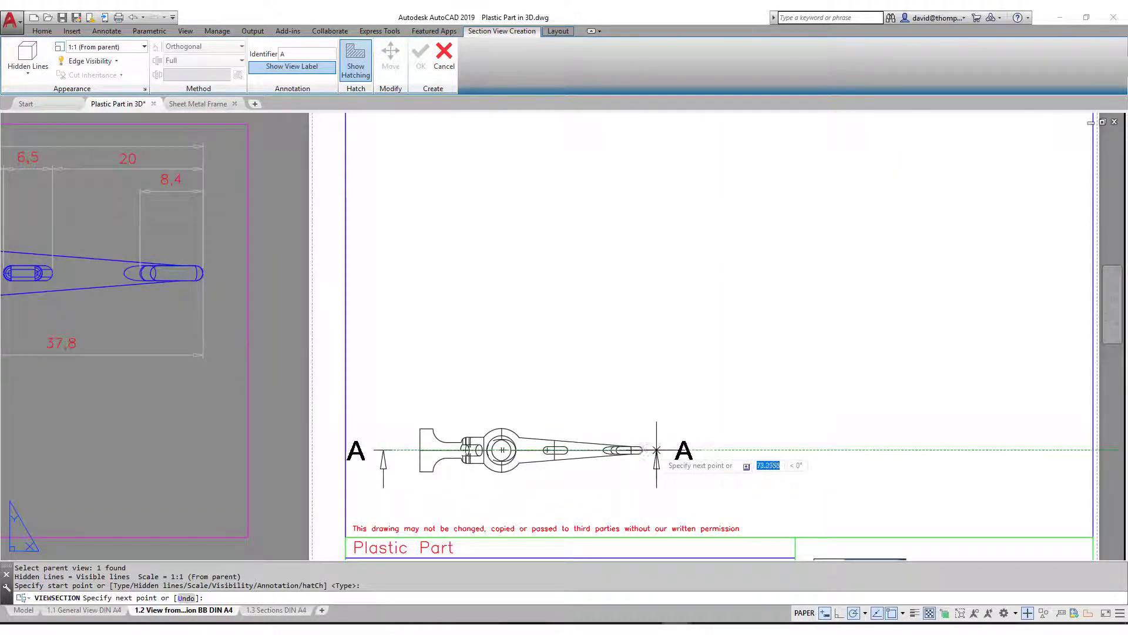
{"action": "left_click", "coordinate": [679, 450]}
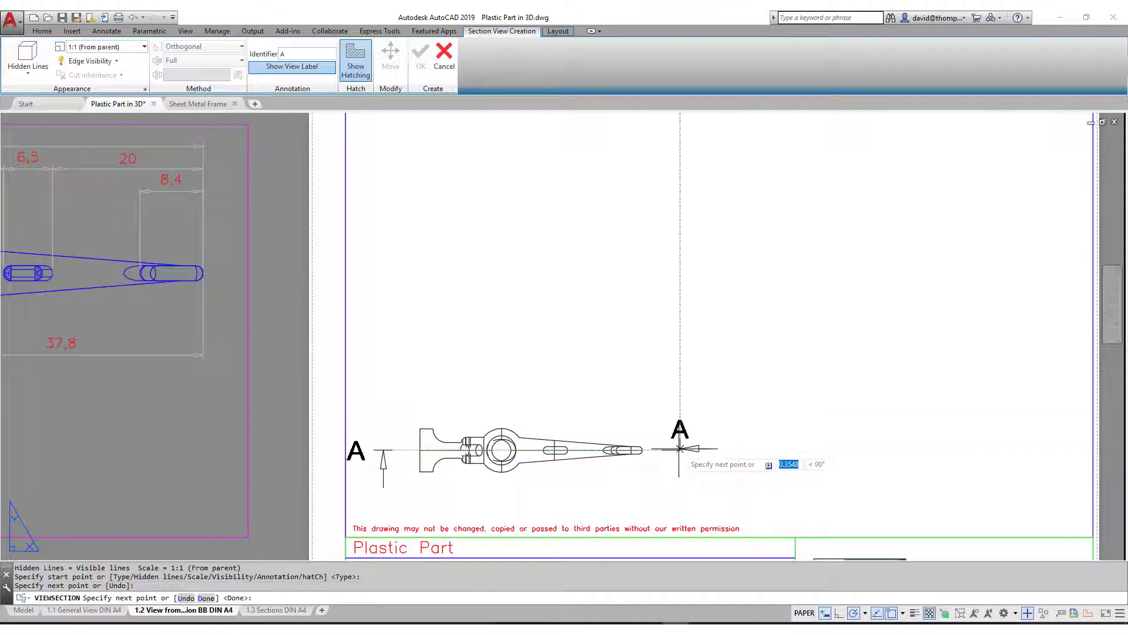
{"action": "key", "text": "Return"}
{"action": "scroll", "coordinate": [684, 449], "scroll_direction": "down", "scroll_amount": 3}
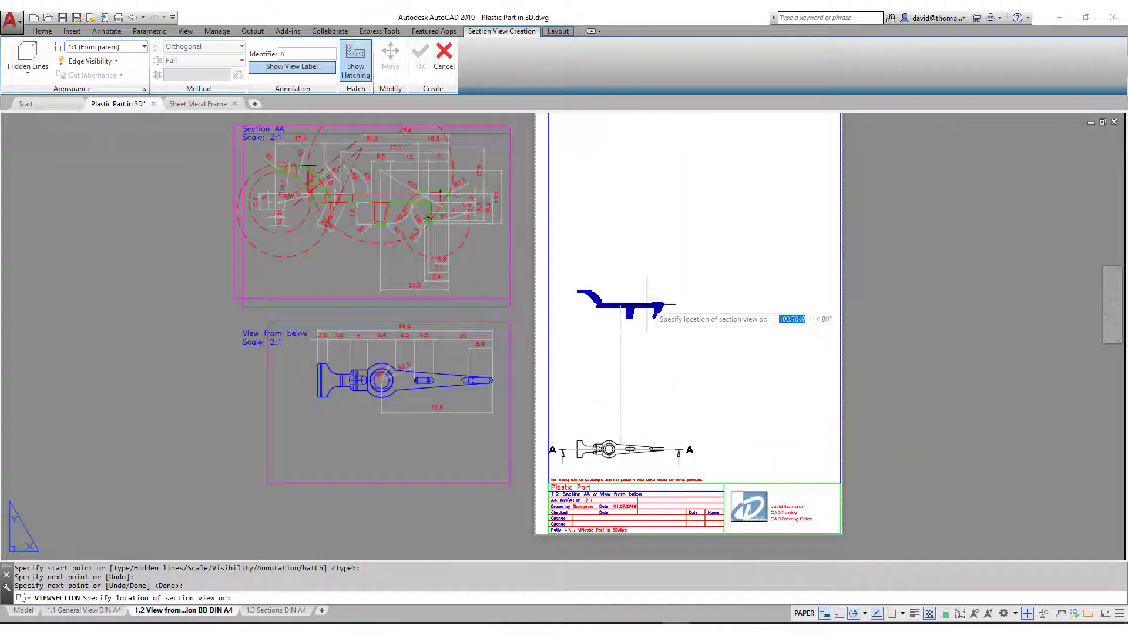
- Place section view A-A above the top view at 2:1 scale with hatching shown
{"action": "left_click", "coordinate": [646, 323]}
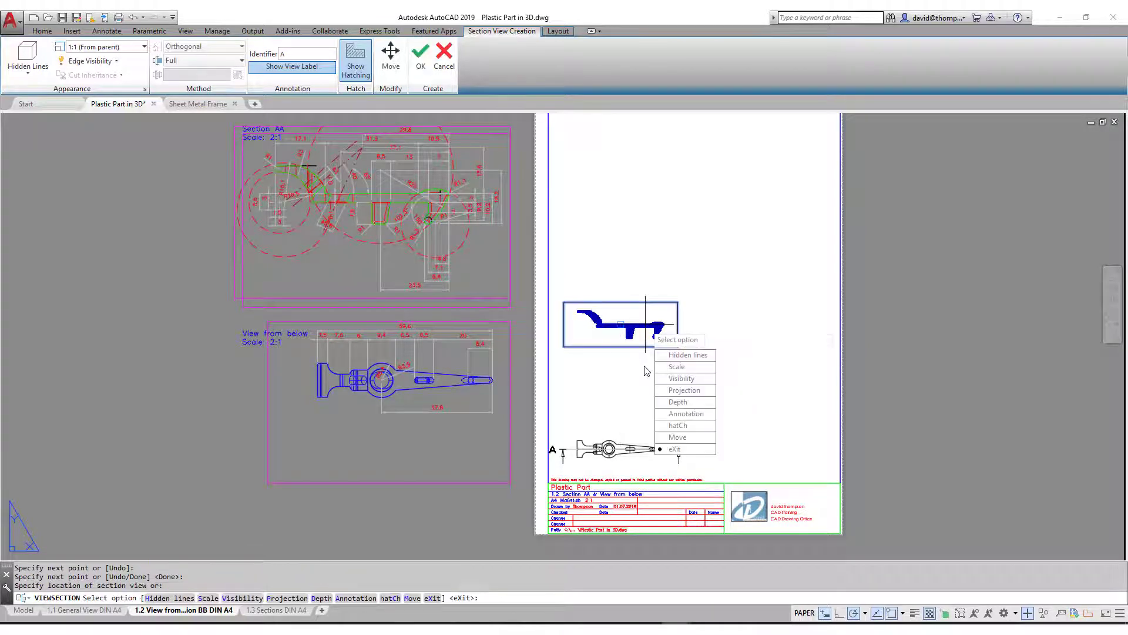
{"action": "left_click", "coordinate": [685, 368]}
{"action": "type", "text": "2"}
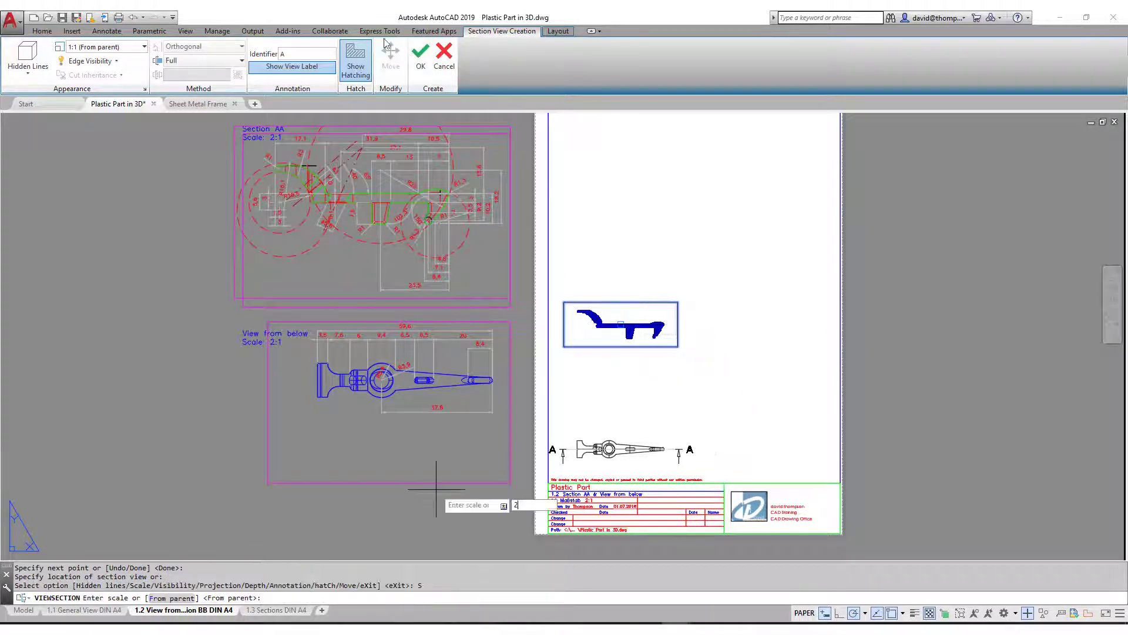
{"action": "left_click", "coordinate": [144, 46]}
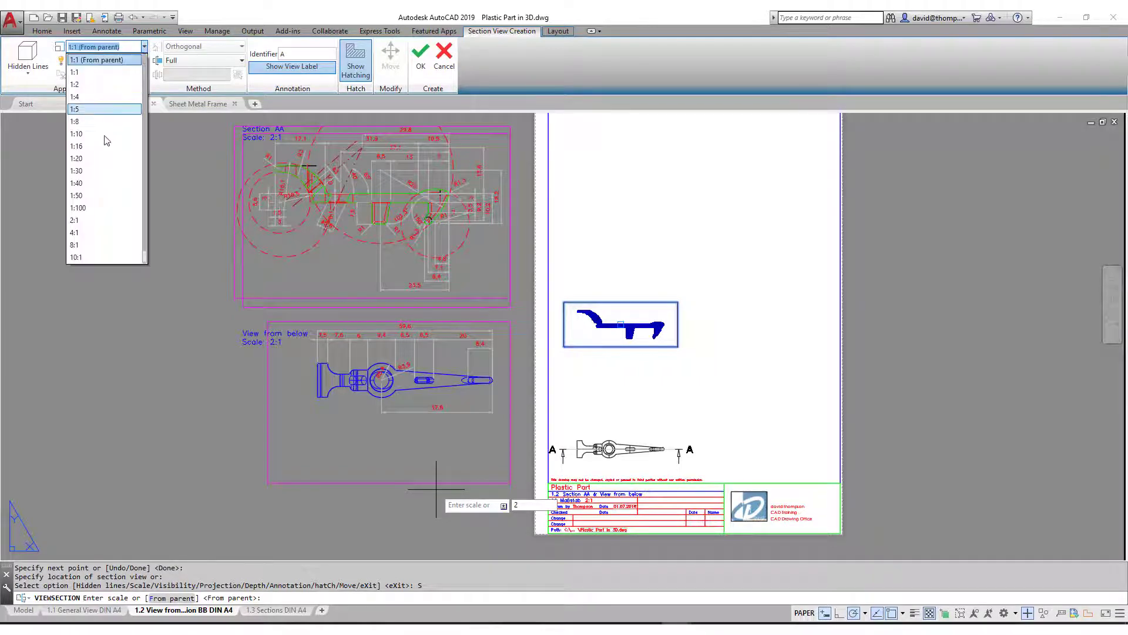
{"action": "left_click", "coordinate": [85, 220]}
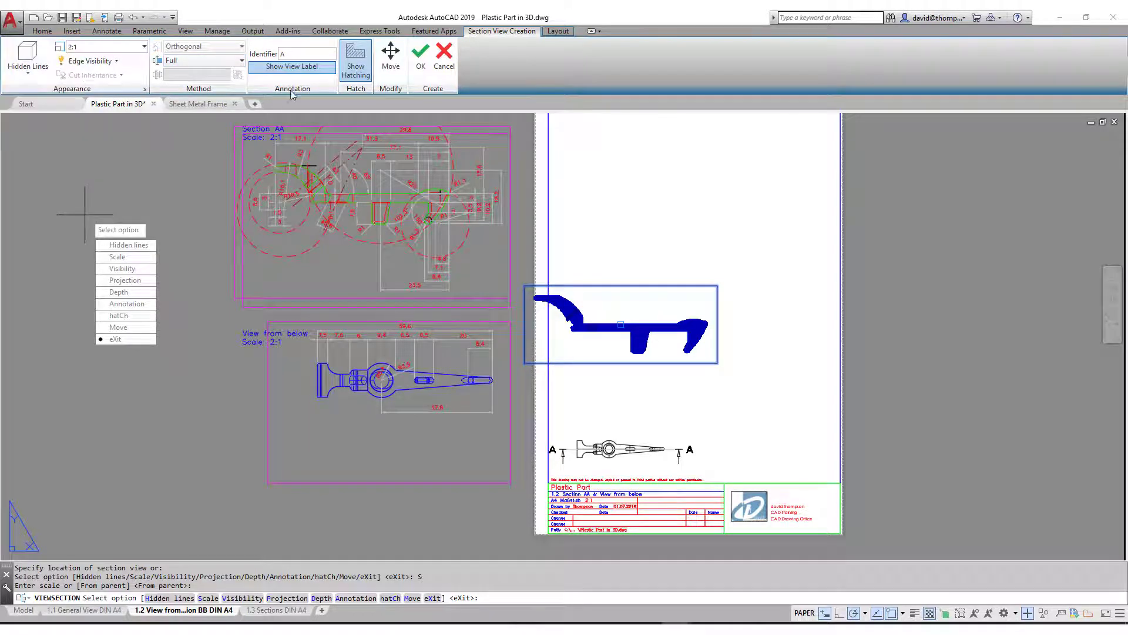
{"action": "left_click", "coordinate": [358, 70]}
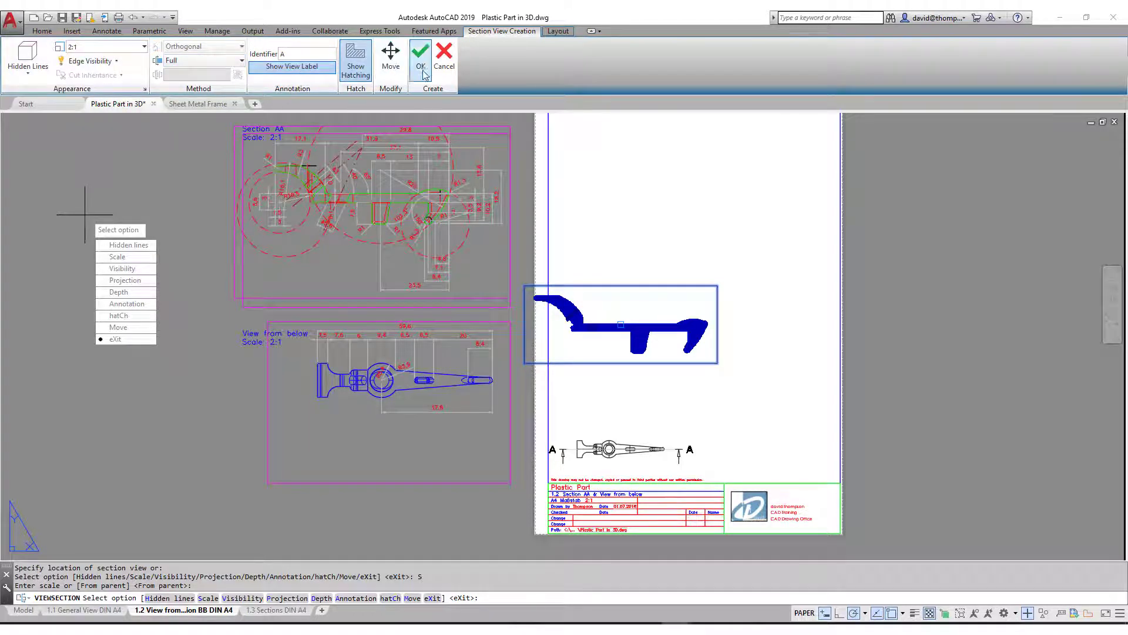
{"action": "left_click", "coordinate": [391, 54]}
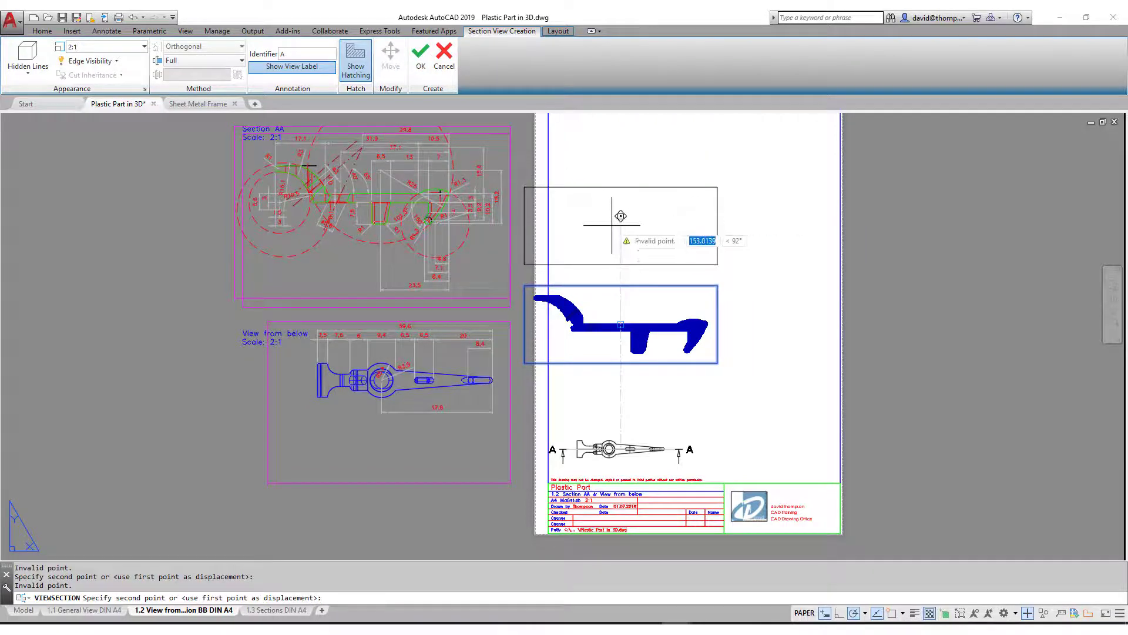
{"action": "left_click", "coordinate": [635, 231]}
- Finish section view A-A (2:1) and move it higher on the sheet, clear of the top view
{"action": "key", "text": "Return"}
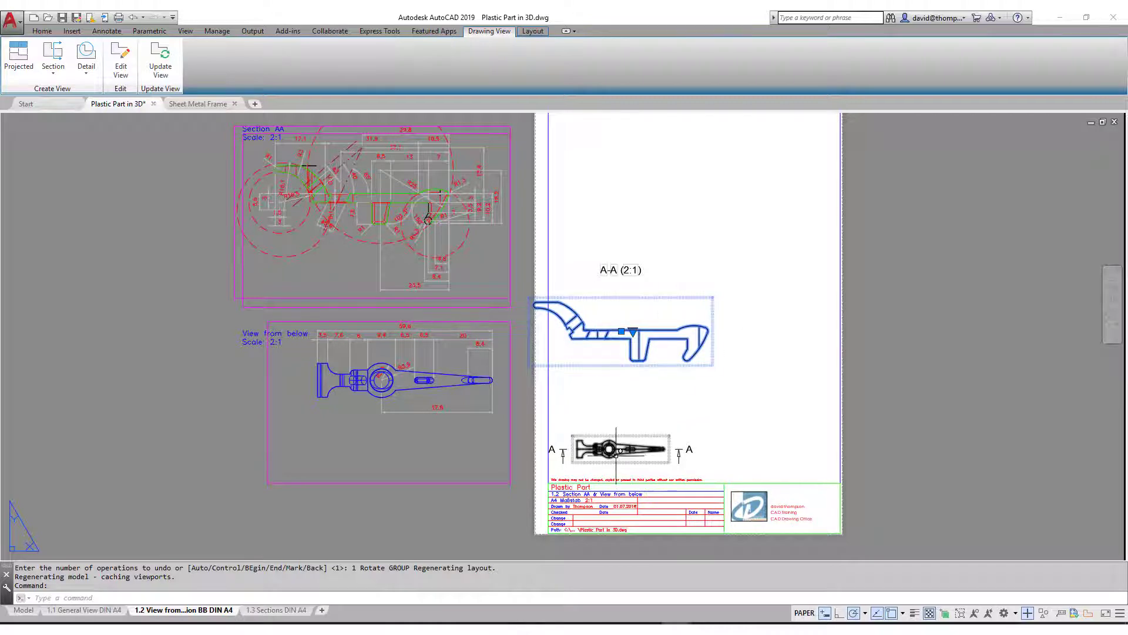
{"action": "left_click", "coordinate": [622, 332]}
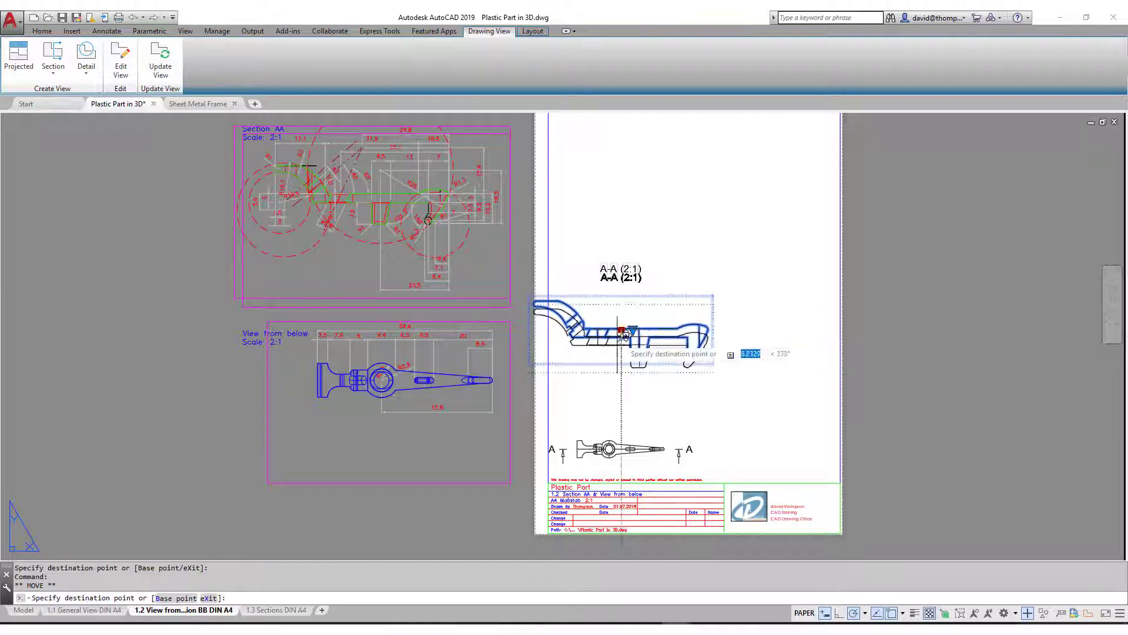
{"action": "left_click", "coordinate": [622, 268]}
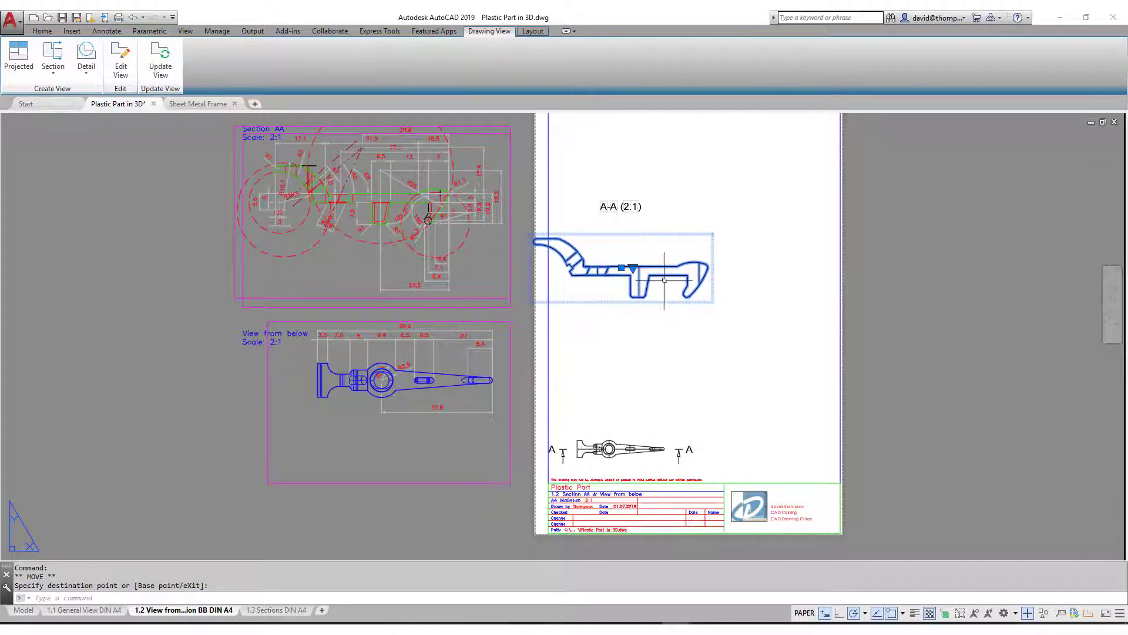
{"action": "left_click", "coordinate": [621, 449]}
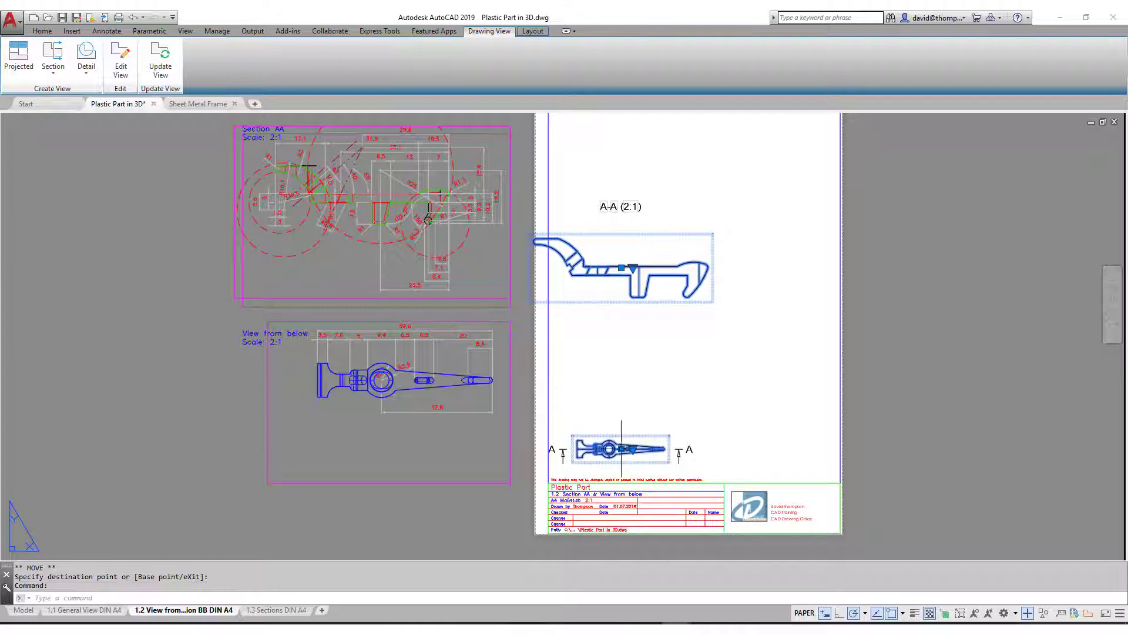
- Rotate section view A-A upright
{"action": "right_click", "coordinate": [649, 255]}
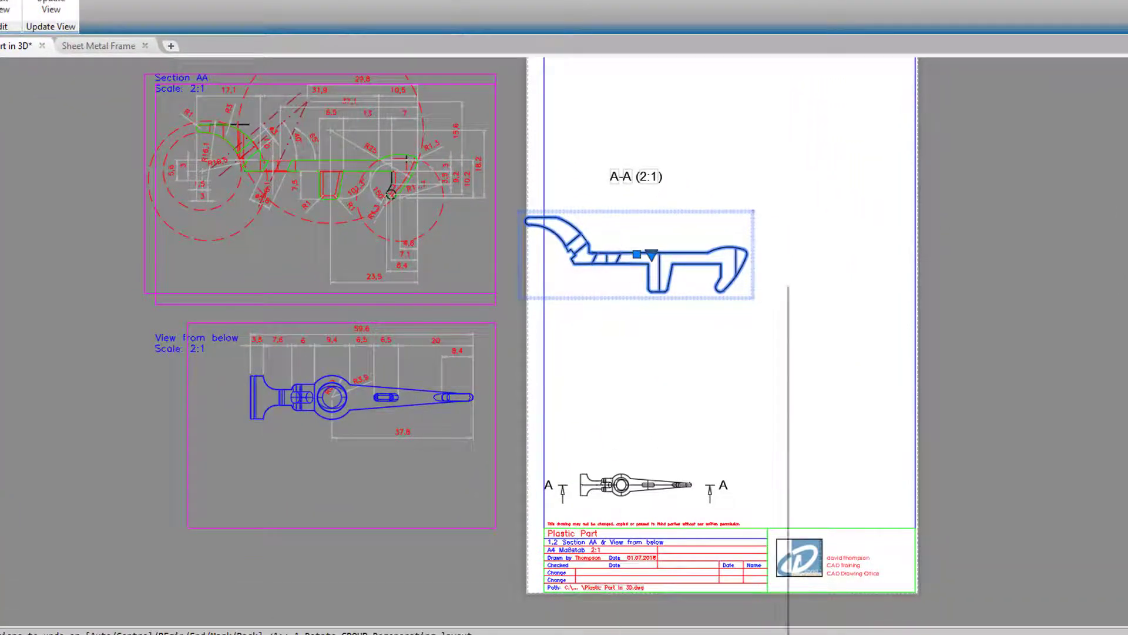
{"action": "right_click", "coordinate": [620, 296]}
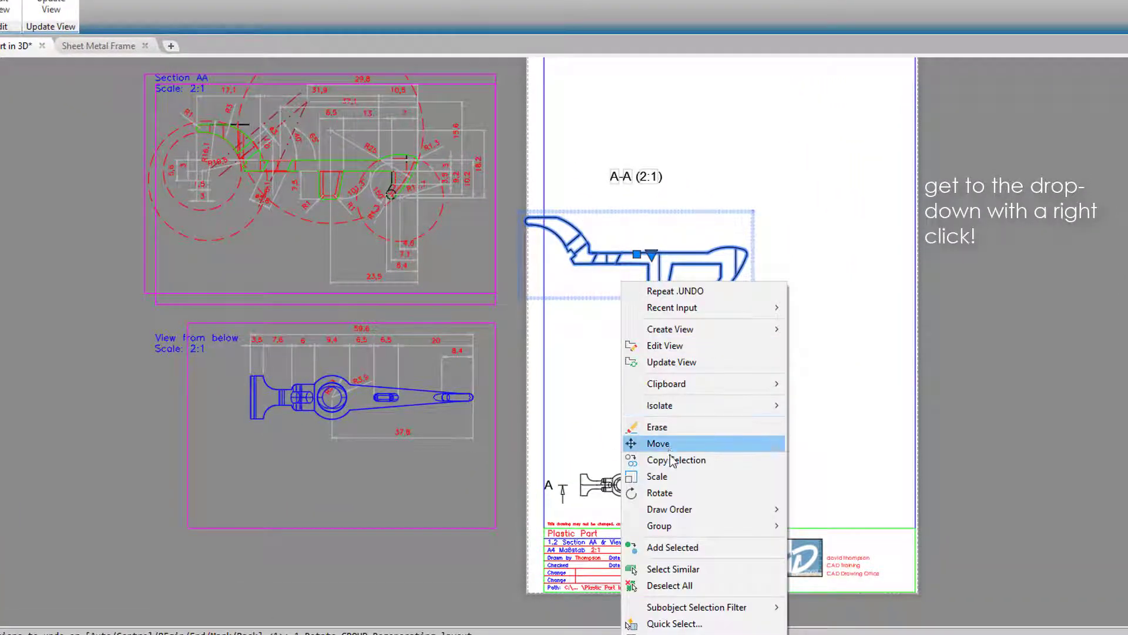
{"action": "left_click", "coordinate": [677, 497]}
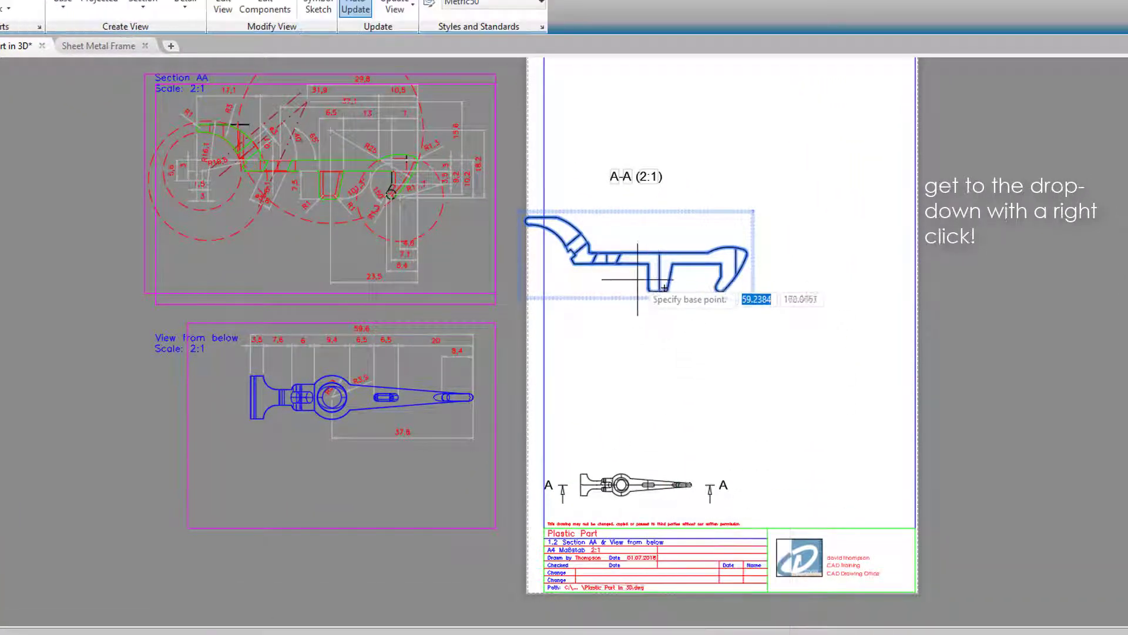
{"action": "left_click", "coordinate": [638, 277]}
{"action": "left_click", "coordinate": [638, 307]}
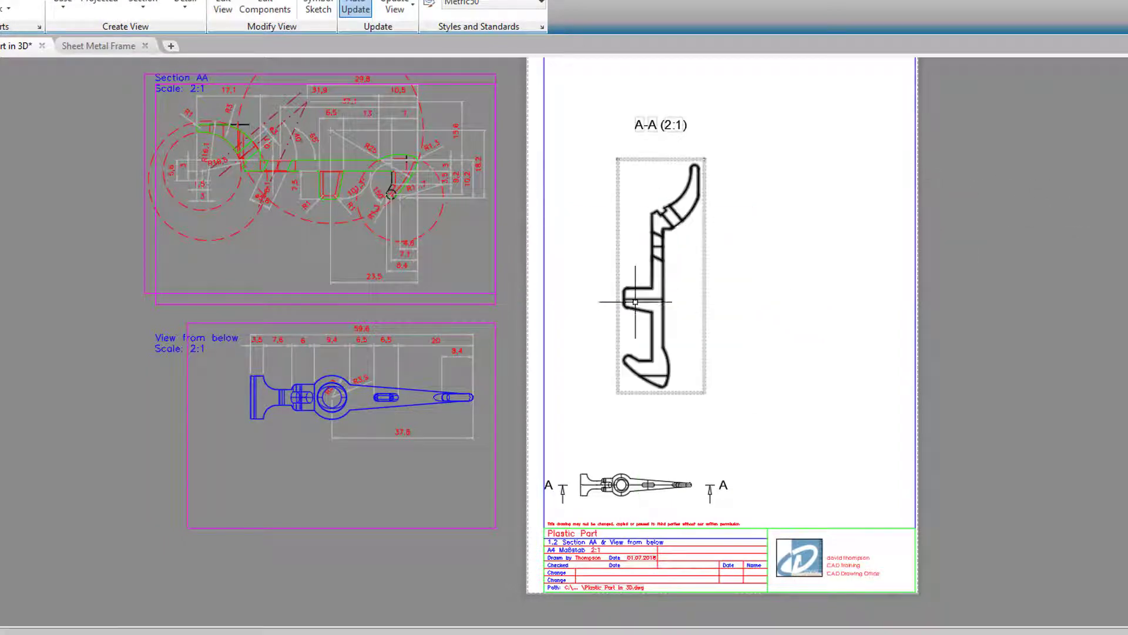
{"action": "right_click", "coordinate": [637, 272]}
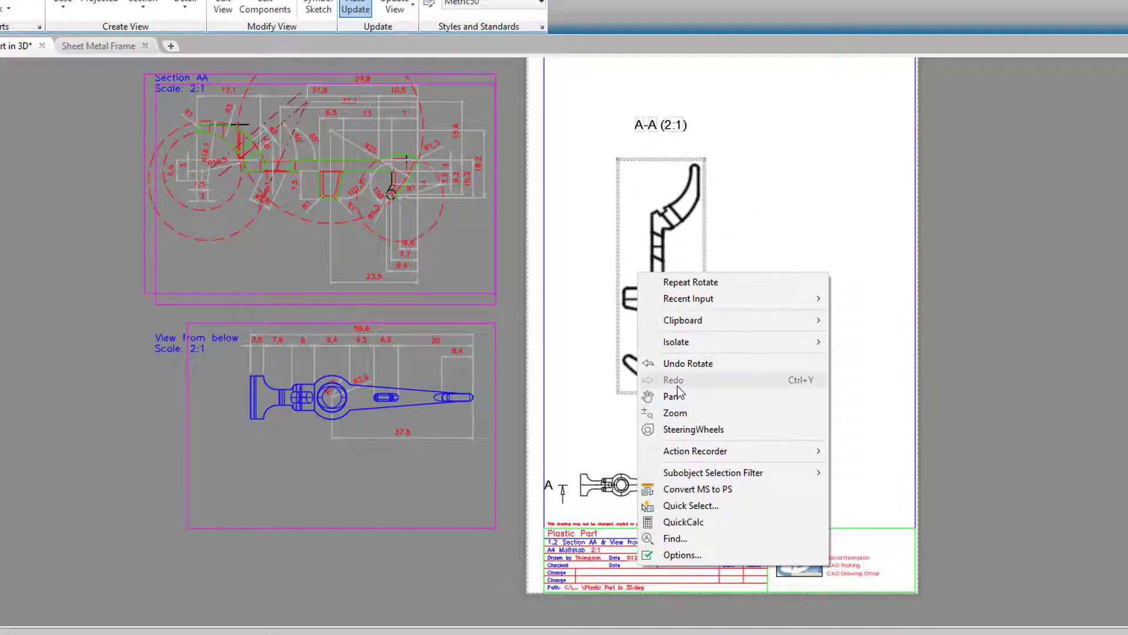
{"action": "key", "text": "Escape"}
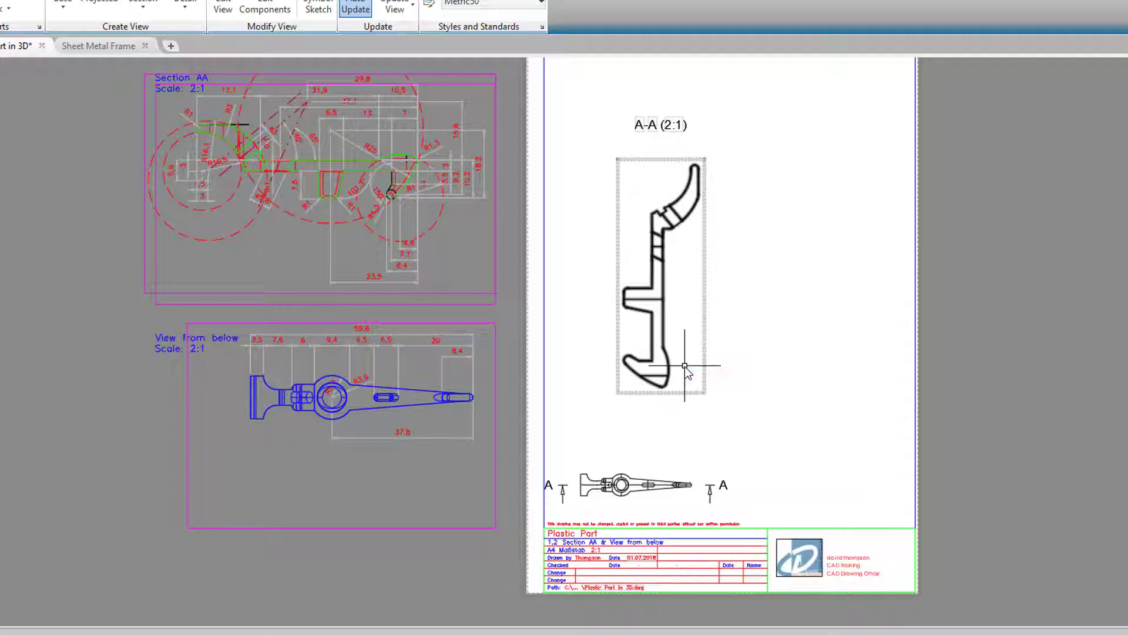
- Rotate section view A-A back to horizontal and reposition it toward the top of the sheet
{"action": "left_click", "coordinate": [685, 325]}
{"action": "right_click", "coordinate": [677, 281]}
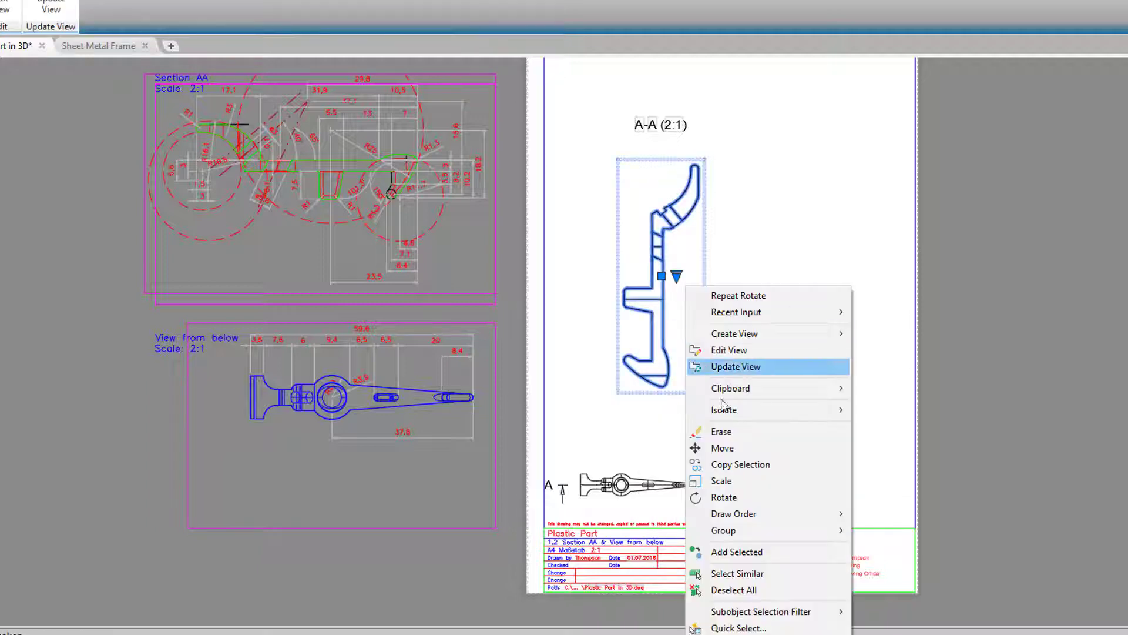
{"action": "left_click", "coordinate": [732, 491]}
{"action": "left_click", "coordinate": [683, 301]}
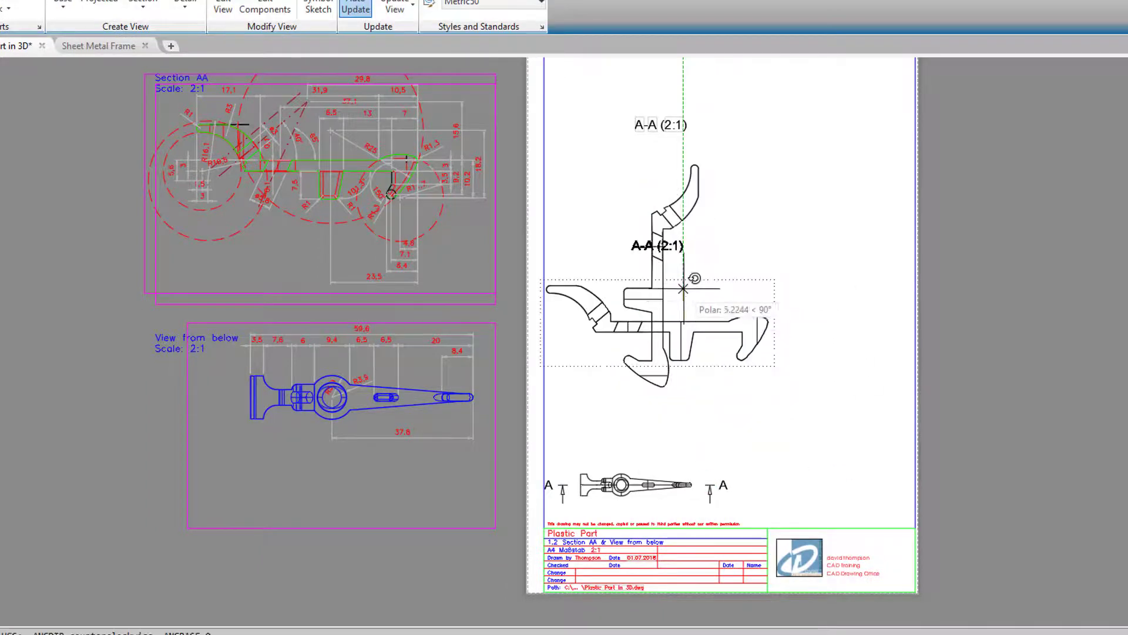
{"action": "left_click", "coordinate": [683, 270]}
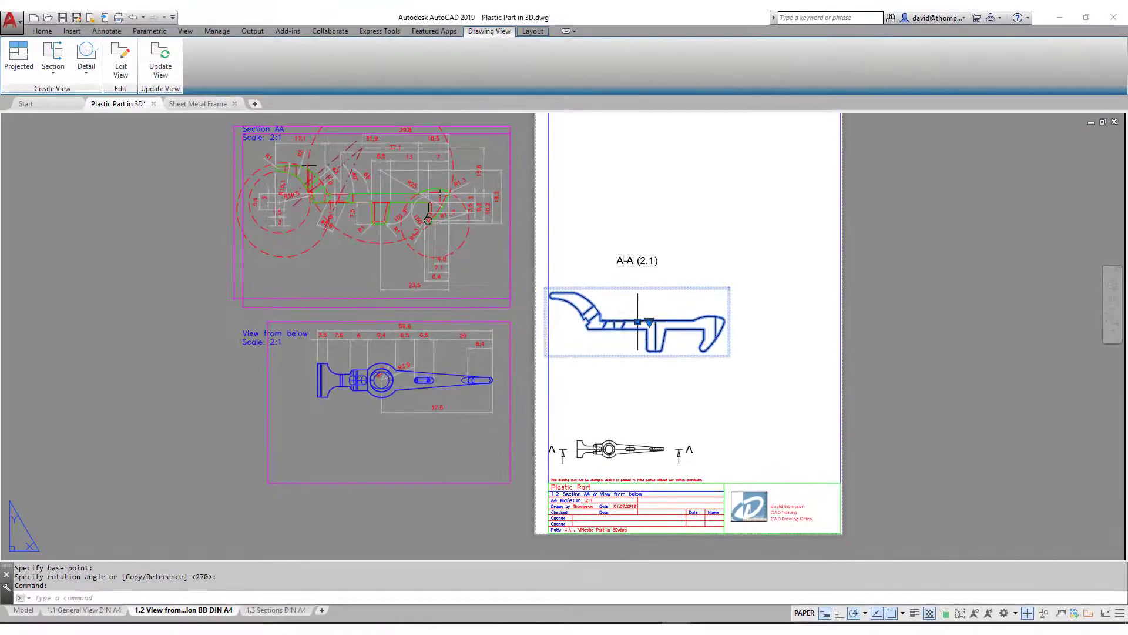
{"action": "left_click", "coordinate": [638, 322]}
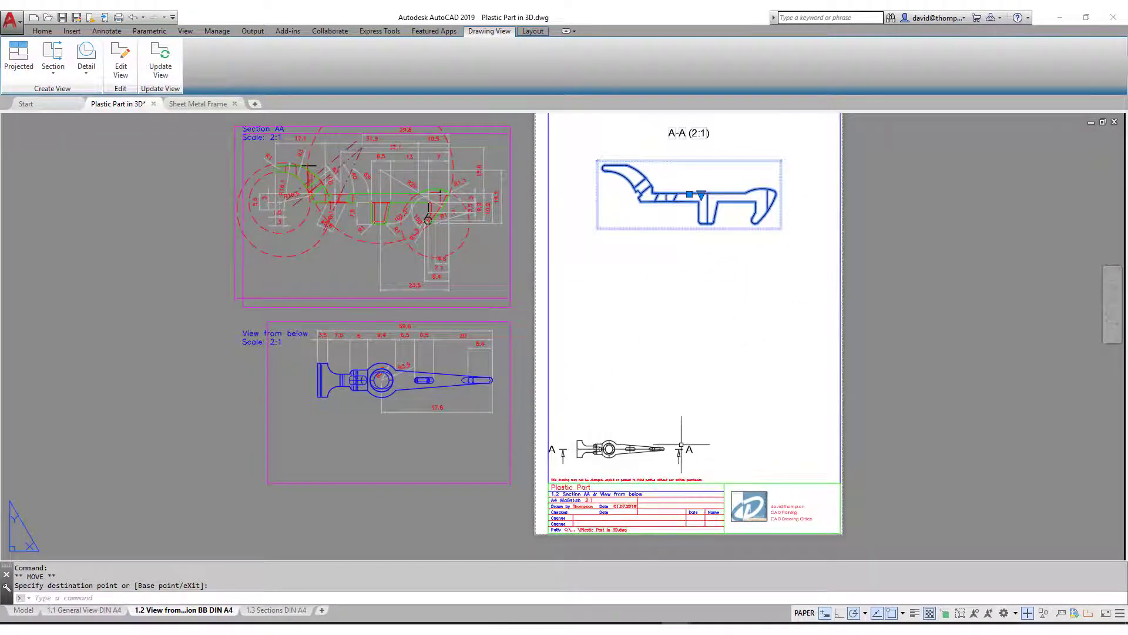
{"action": "middle_click_drag", "start_coordinate": [701, 194], "coordinate": [700, 243]}
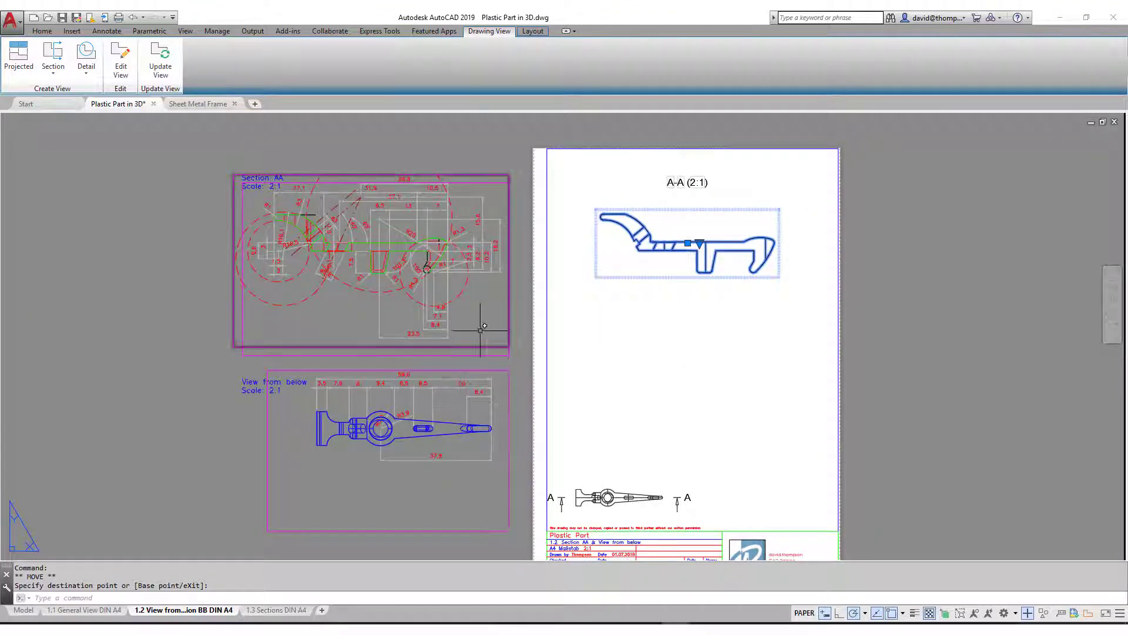
{"action": "key", "text": "Escape"}
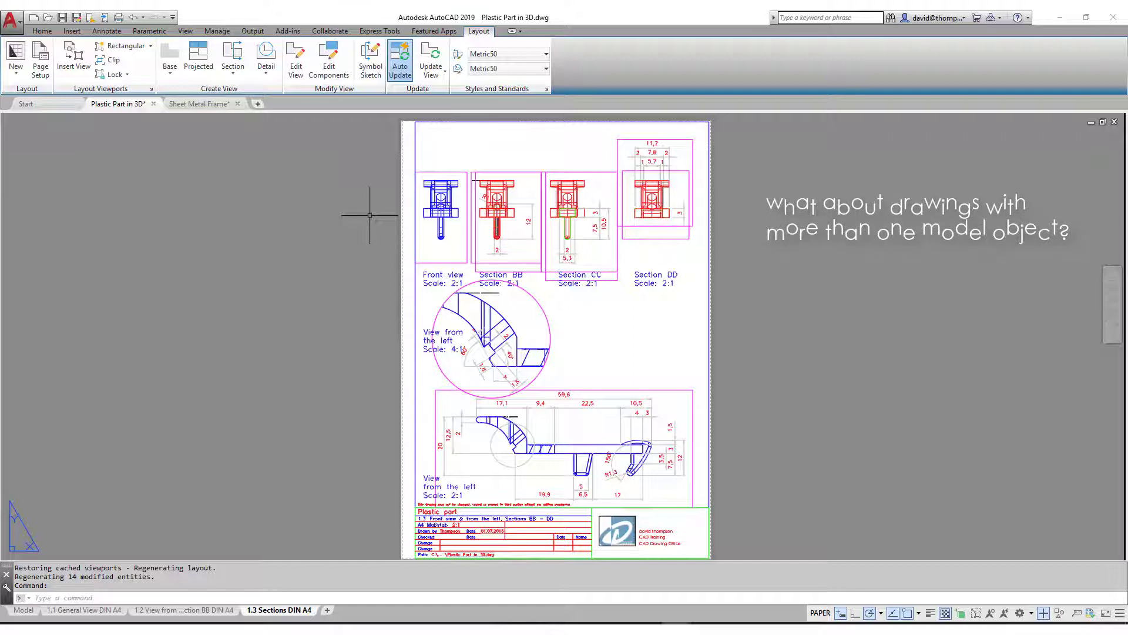
- Switch to Sheet Metal Frame.dwg and inspect the frame's two columns in model space
{"action": "left_click", "coordinate": [216, 104]}
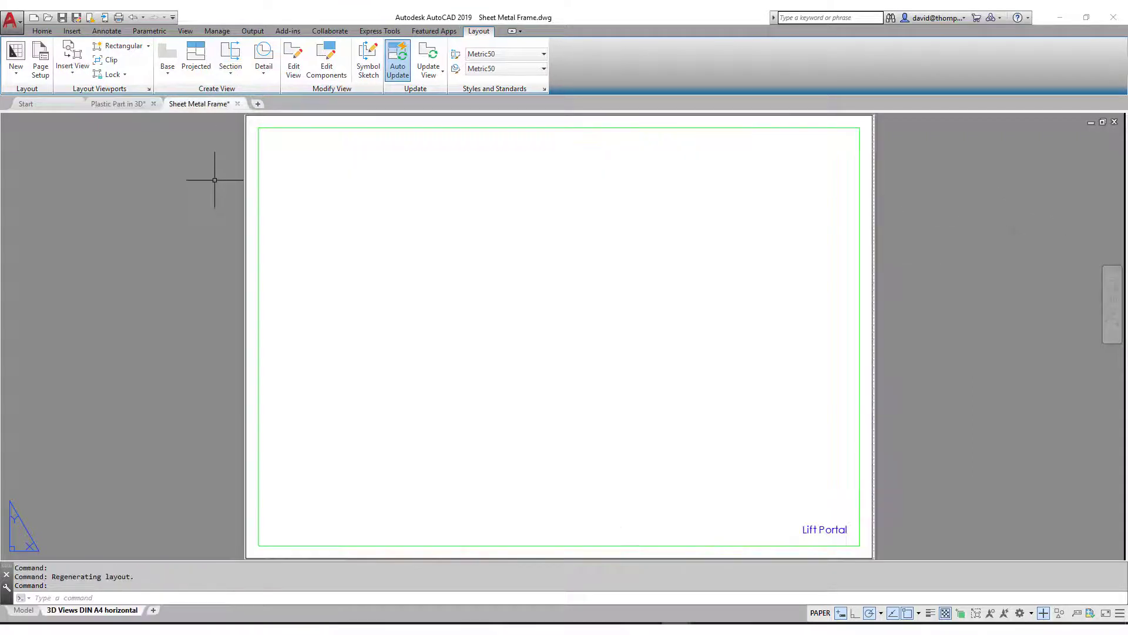
{"action": "left_click", "coordinate": [24, 610]}
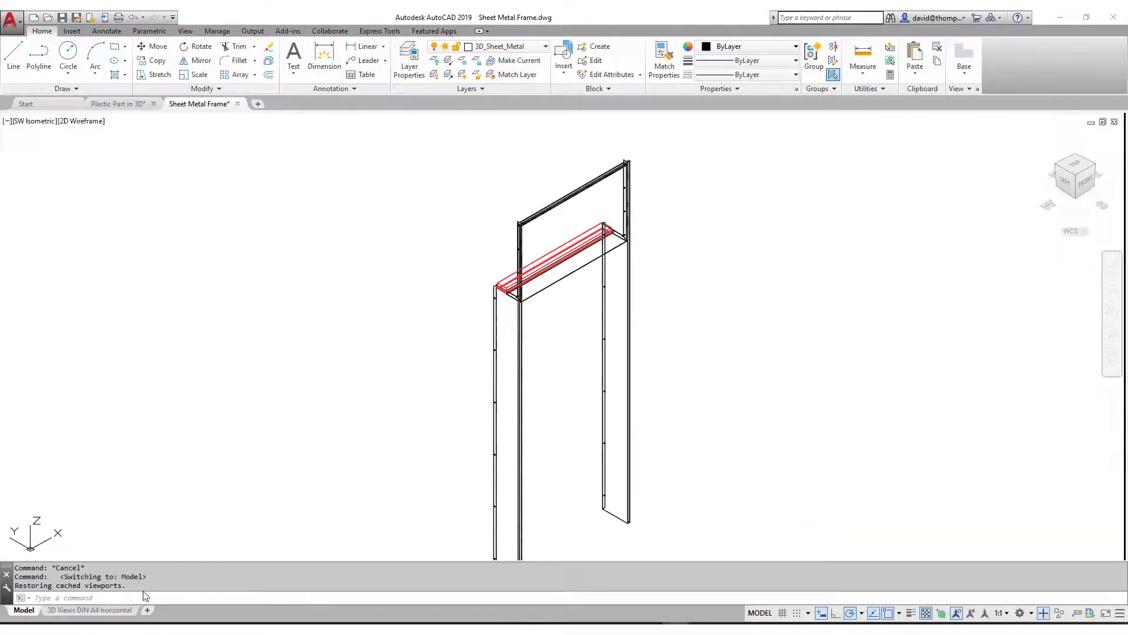
{"action": "scroll", "coordinate": [726, 250], "scroll_direction": "down", "scroll_amount": 4}
{"action": "scroll", "coordinate": [692, 339], "scroll_direction": "up", "scroll_amount": 4}
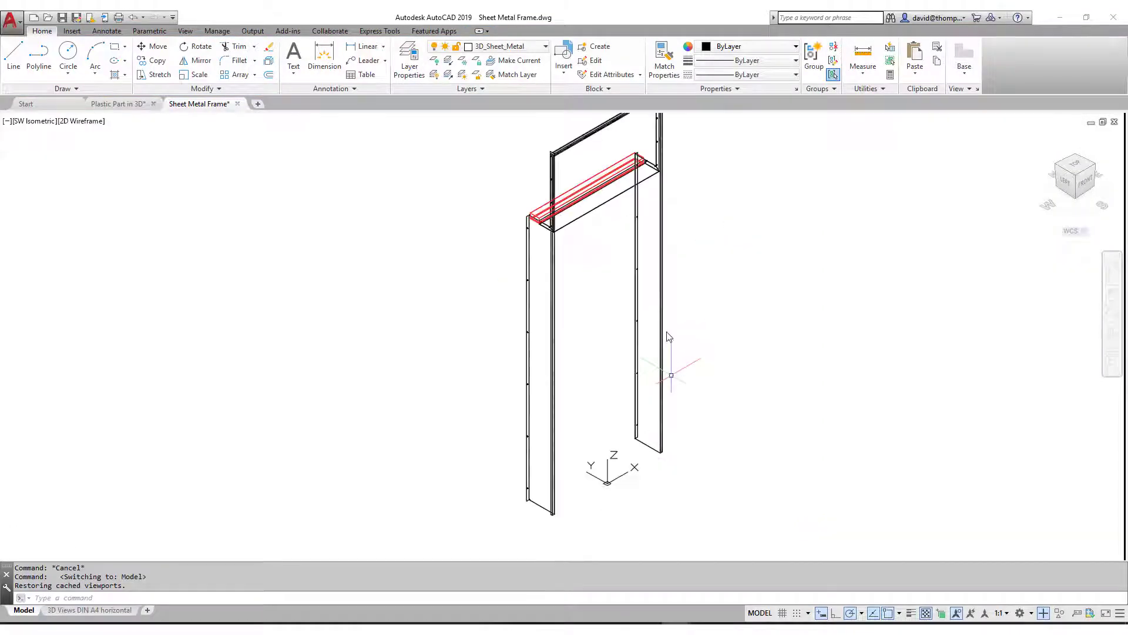
{"action": "left_click", "coordinate": [670, 352]}
{"action": "left_click", "coordinate": [558, 355]}
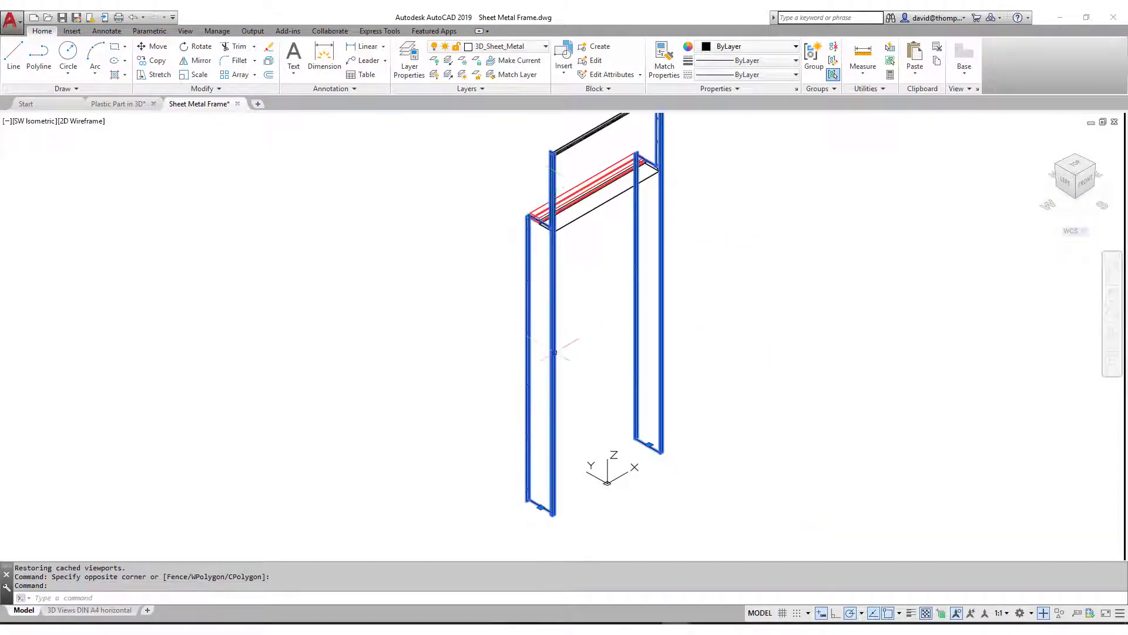
{"action": "scroll", "coordinate": [582, 194], "scroll_direction": "down", "scroll_amount": 3}
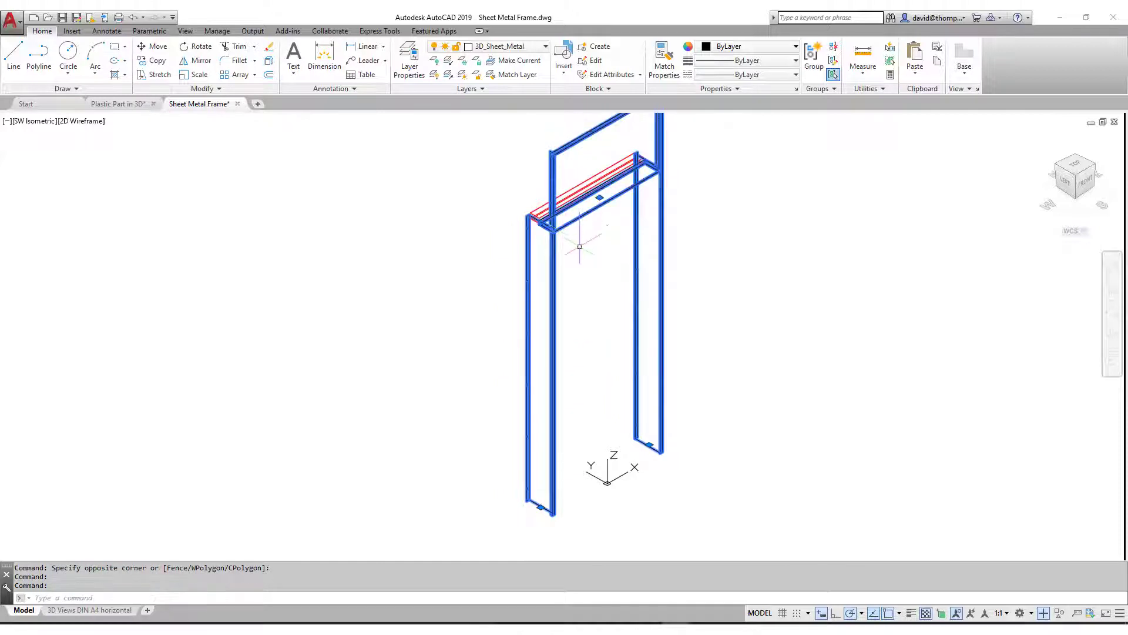
{"action": "scroll", "coordinate": [614, 294], "scroll_direction": "up", "scroll_amount": 5}
{"action": "key", "text": "Escape"}
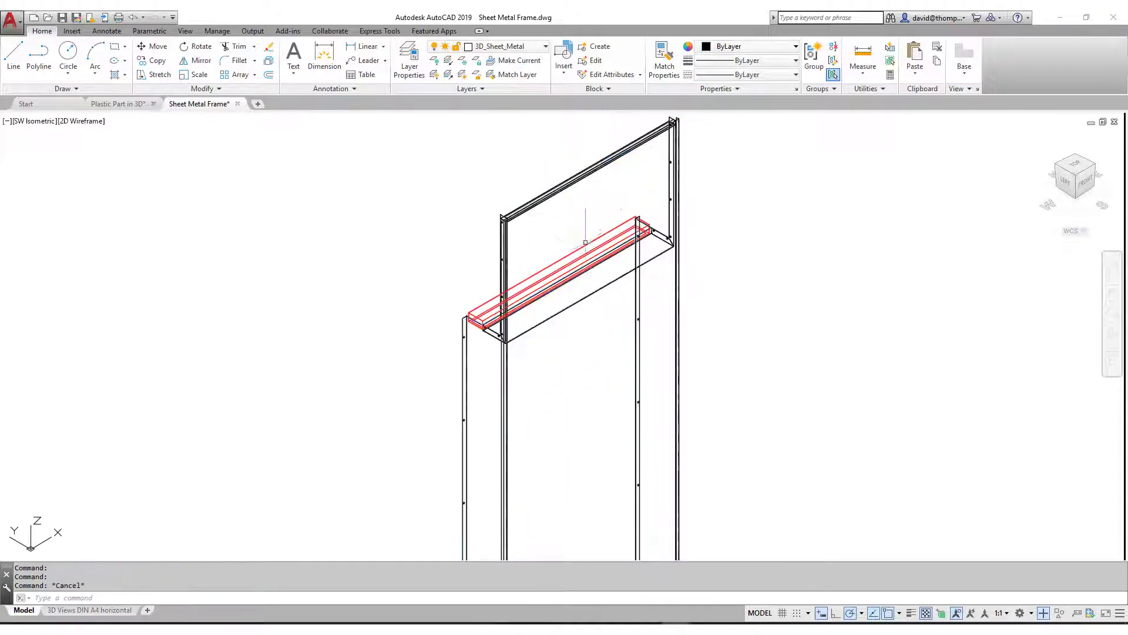
- Inspect the red rails, then go to the 3D Views DIN A4 horizontal layout
{"action": "left_click", "coordinate": [585, 252]}
{"action": "left_click", "coordinate": [587, 322]}
{"action": "key", "text": "Escape"}
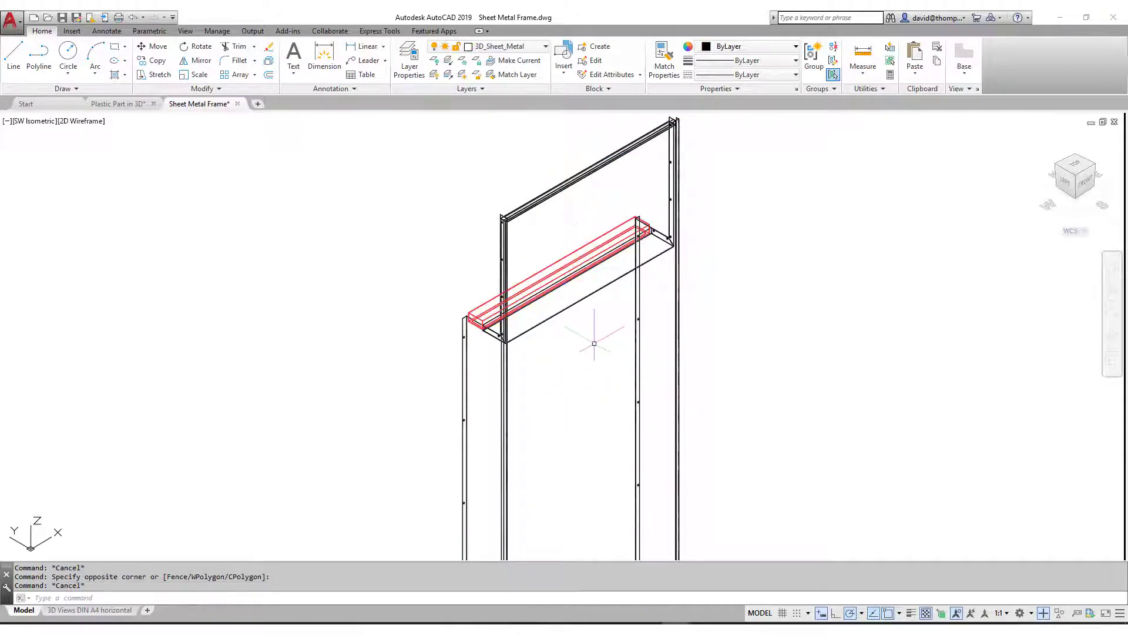
{"action": "scroll", "coordinate": [566, 259], "scroll_direction": "down", "scroll_amount": 4}
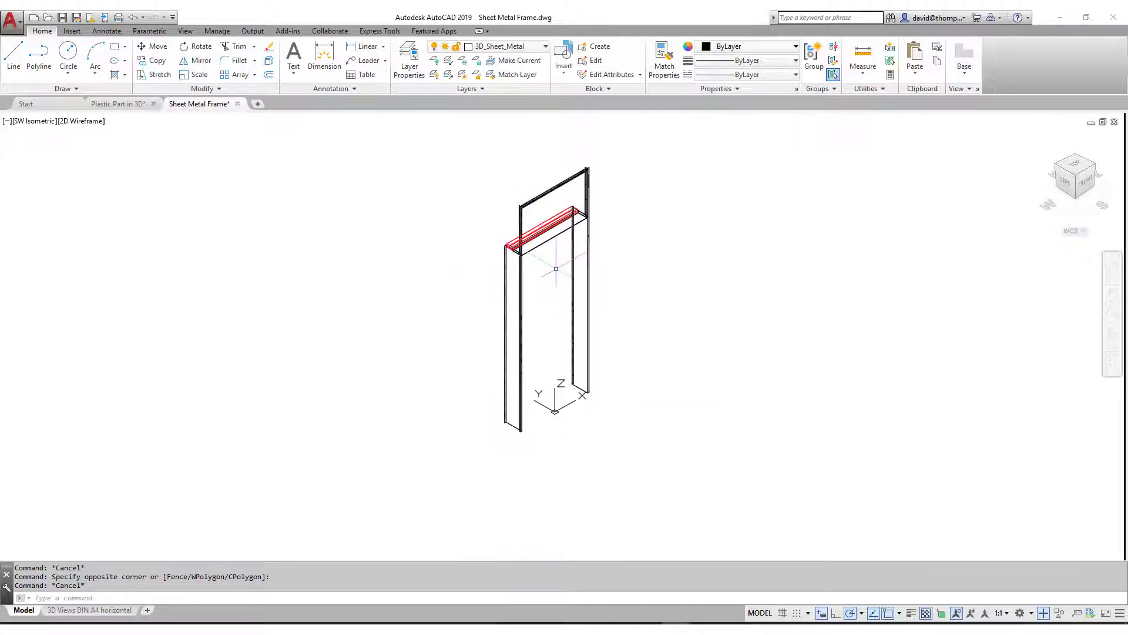
{"action": "left_click", "coordinate": [92, 610]}
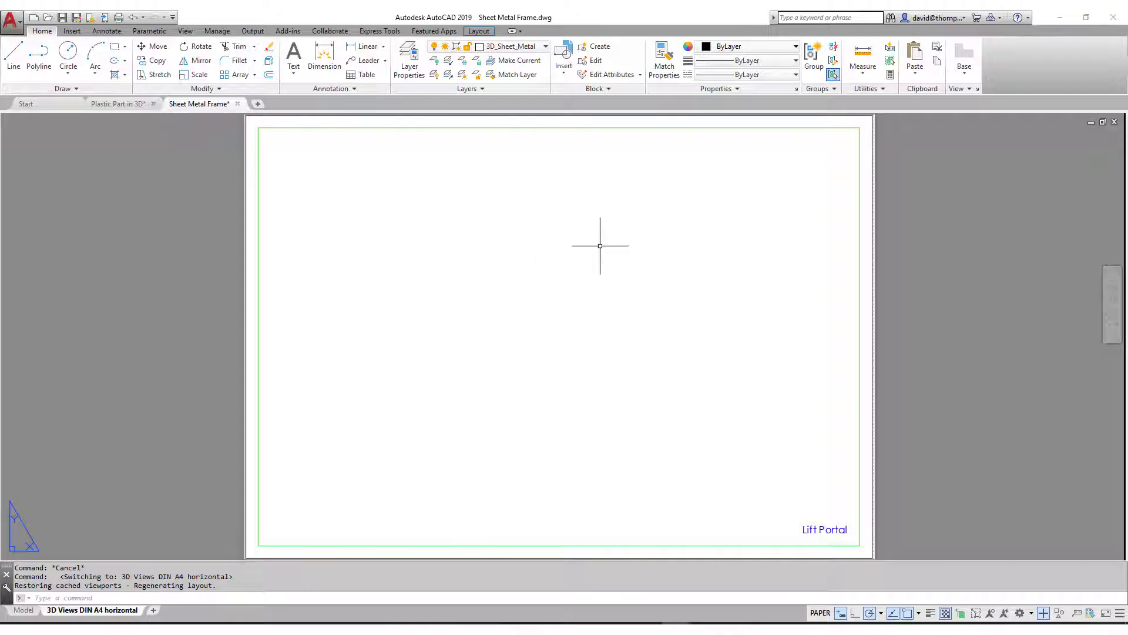
- Start a base view of the frame from model space at 1:25 scale
{"action": "left_click", "coordinate": [964, 58]}
{"action": "left_click", "coordinate": [937, 96]}
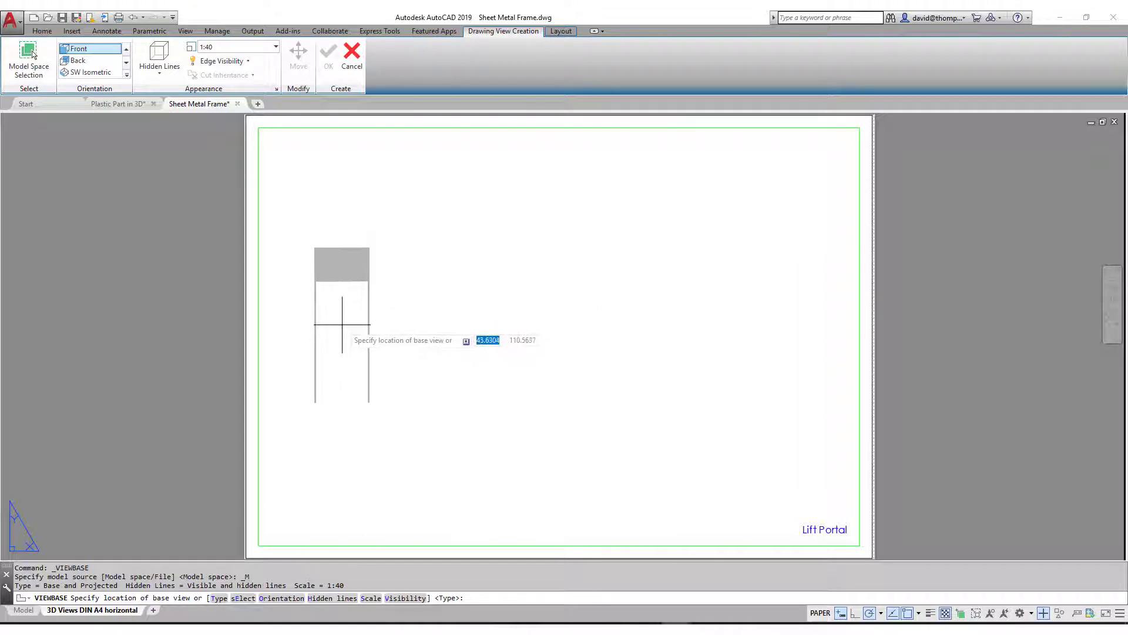
{"action": "left_click", "coordinate": [276, 47]}
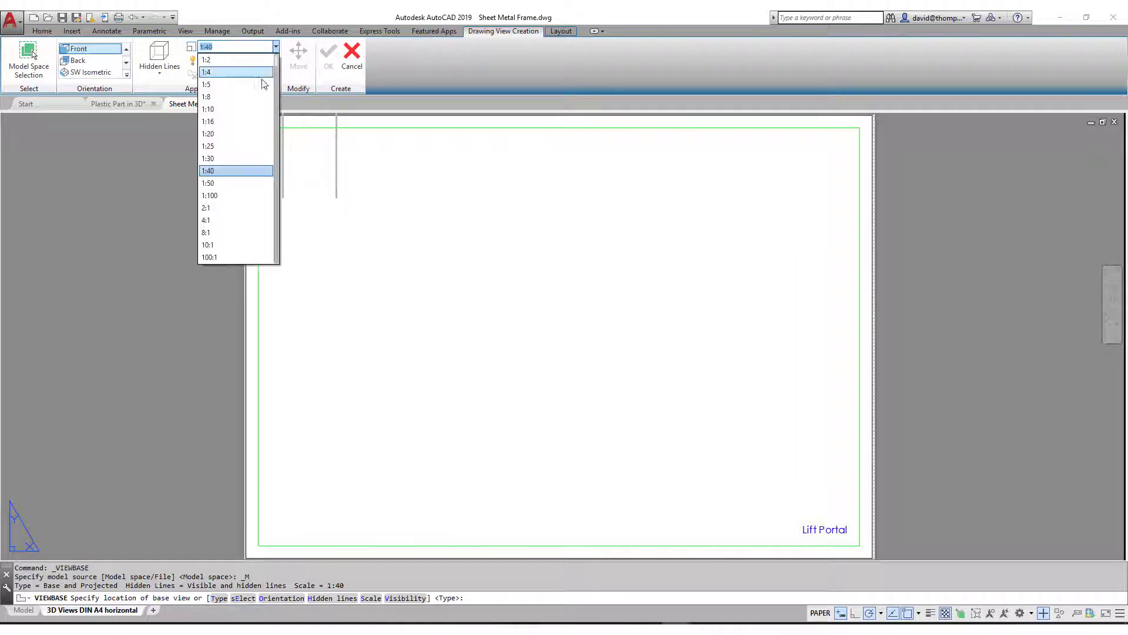
{"action": "left_click", "coordinate": [251, 134]}
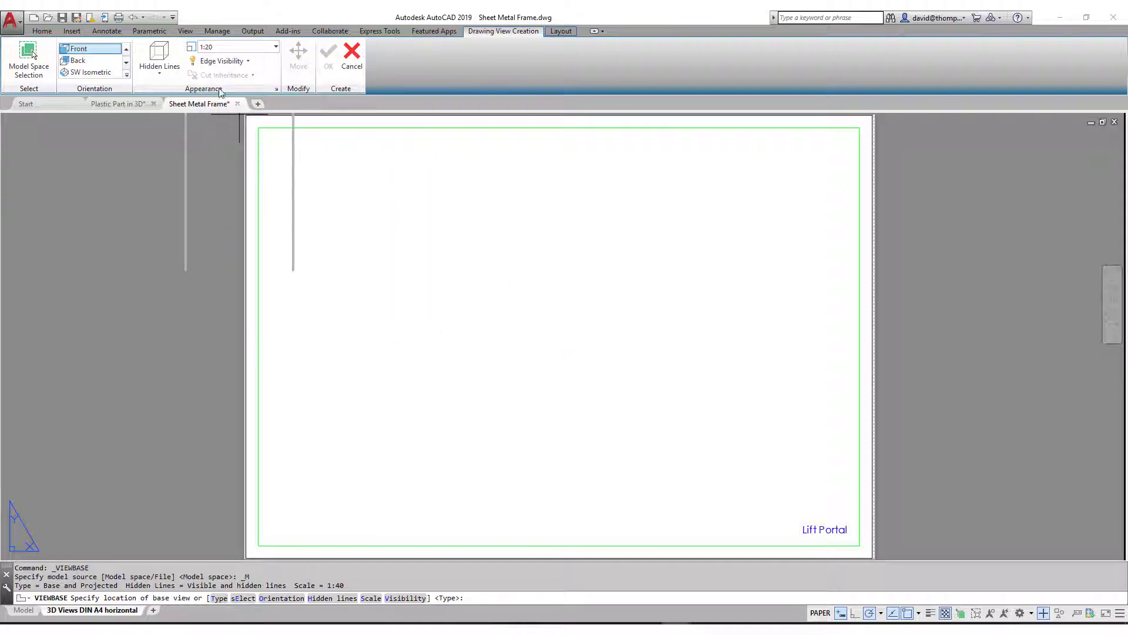
{"action": "left_click", "coordinate": [275, 47]}
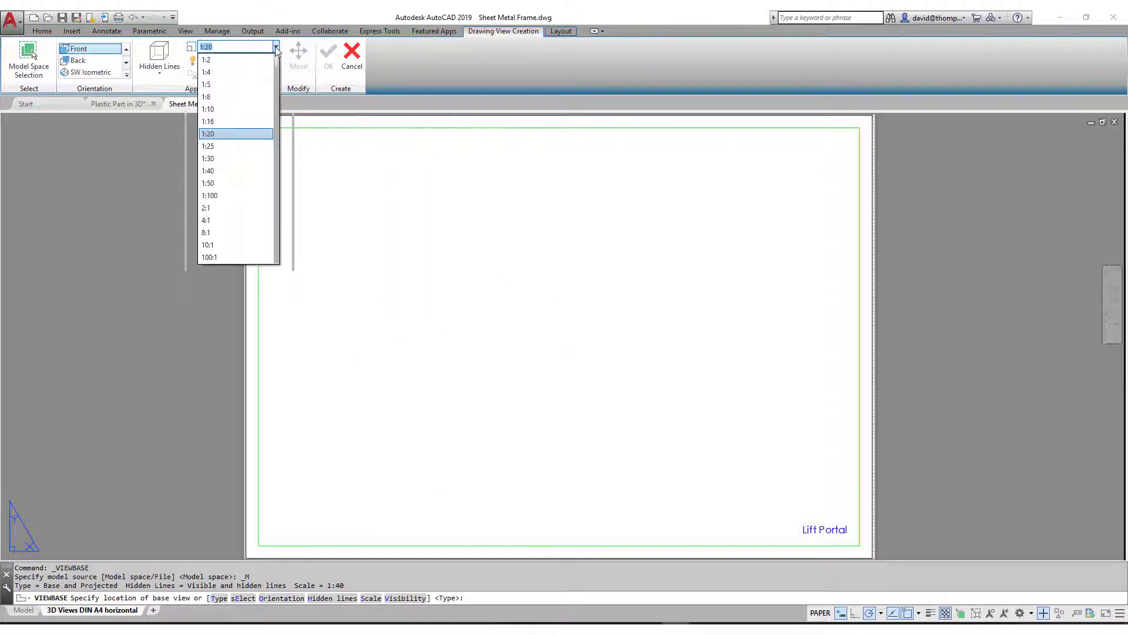
{"action": "left_click", "coordinate": [231, 147]}
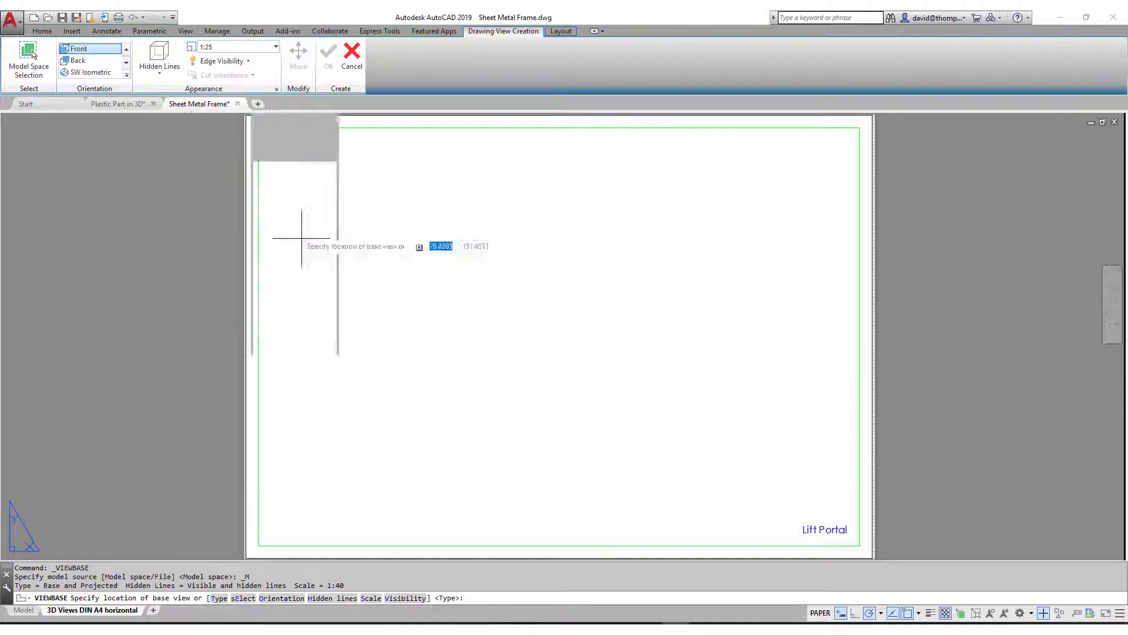
- Place the front view on the sheet's left with a projected side view to its right
{"action": "left_click", "coordinate": [365, 325]}
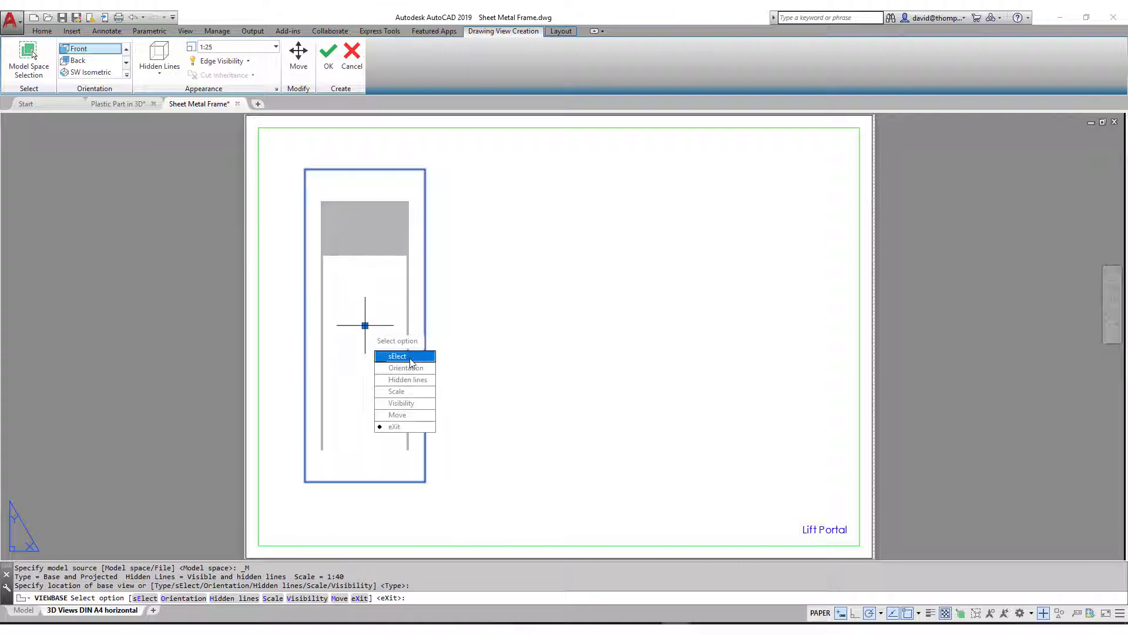
{"action": "left_click", "coordinate": [394, 427]}
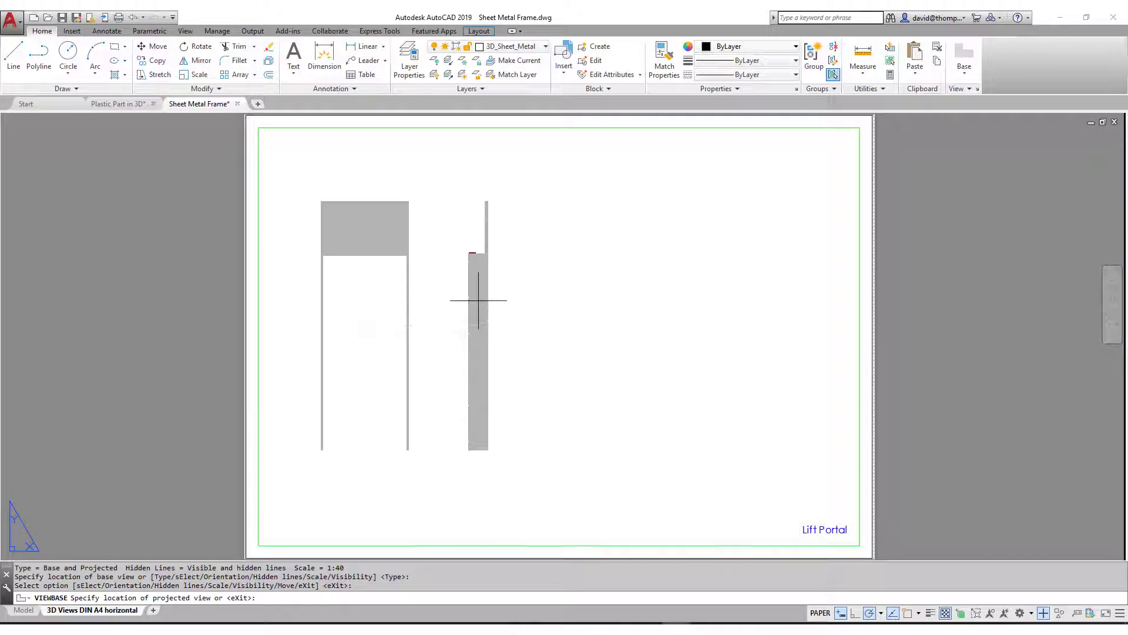
{"action": "left_click", "coordinate": [478, 300]}
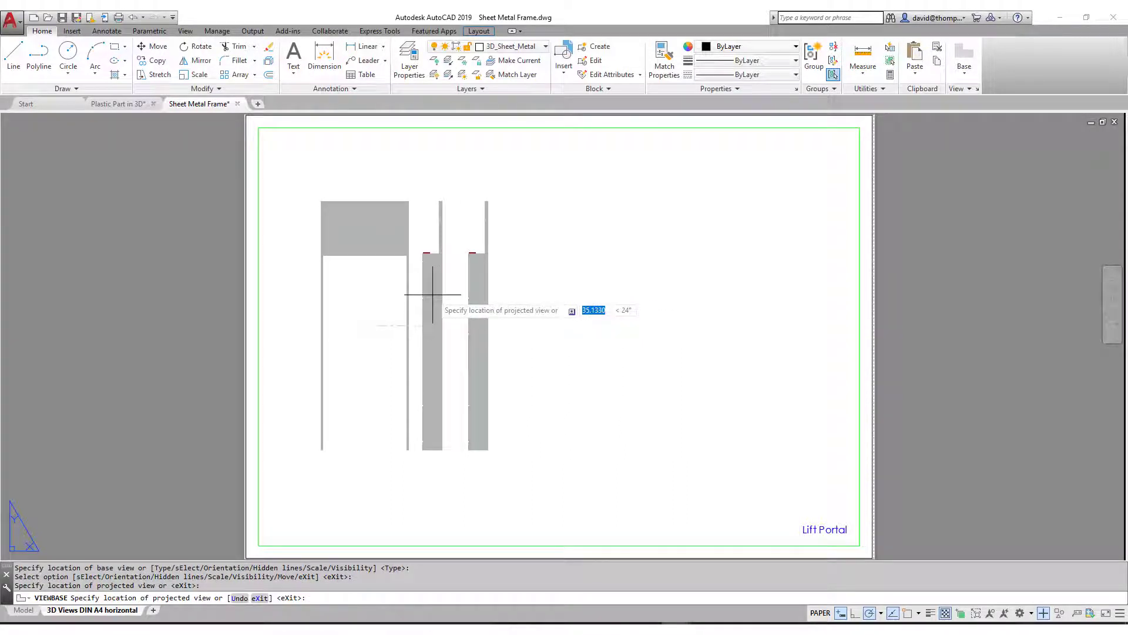
{"action": "key", "text": "Return"}
{"action": "left_click", "coordinate": [365, 302]}
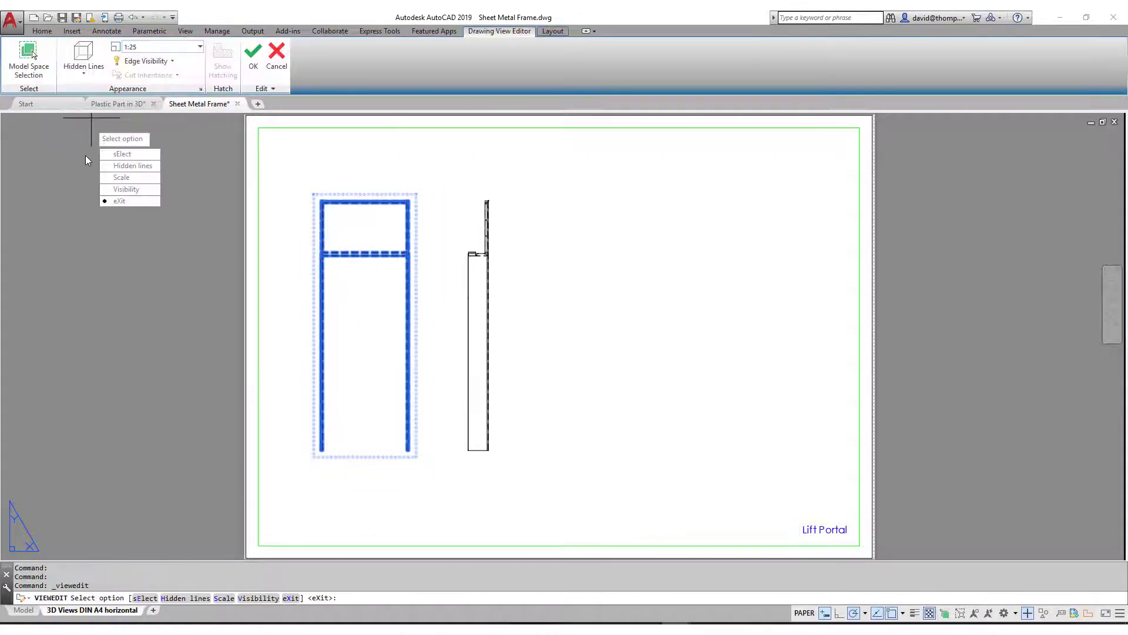
- Remove the red rail from the front view's model selection, leaving four parts shown
{"action": "left_click", "coordinate": [23, 59]}
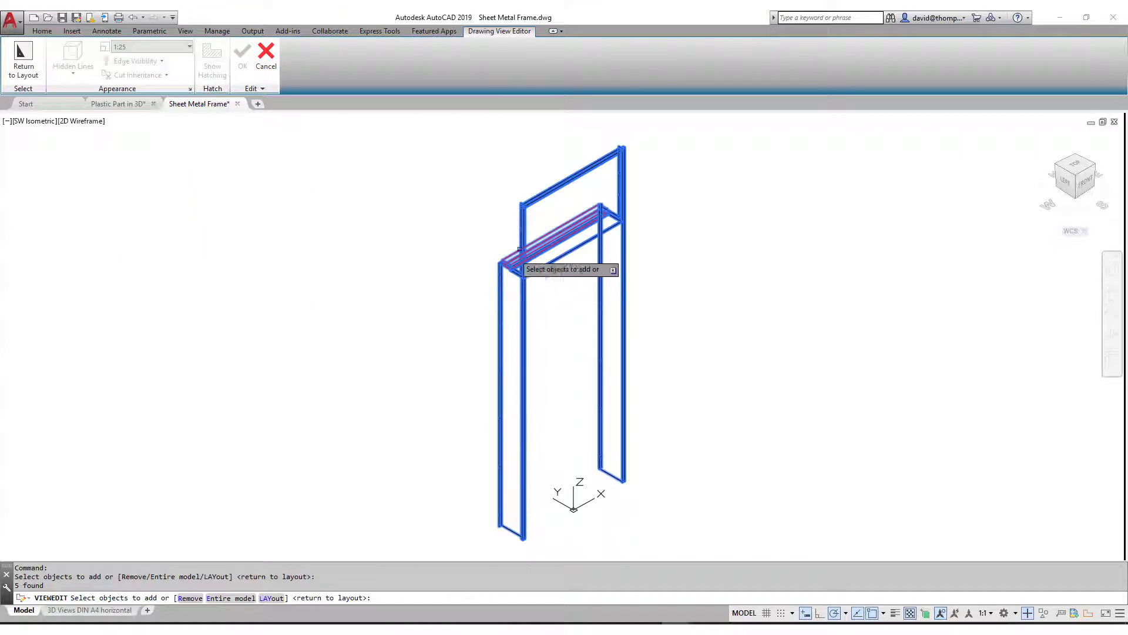
{"action": "left_click", "coordinate": [548, 233], "text": "shift"}
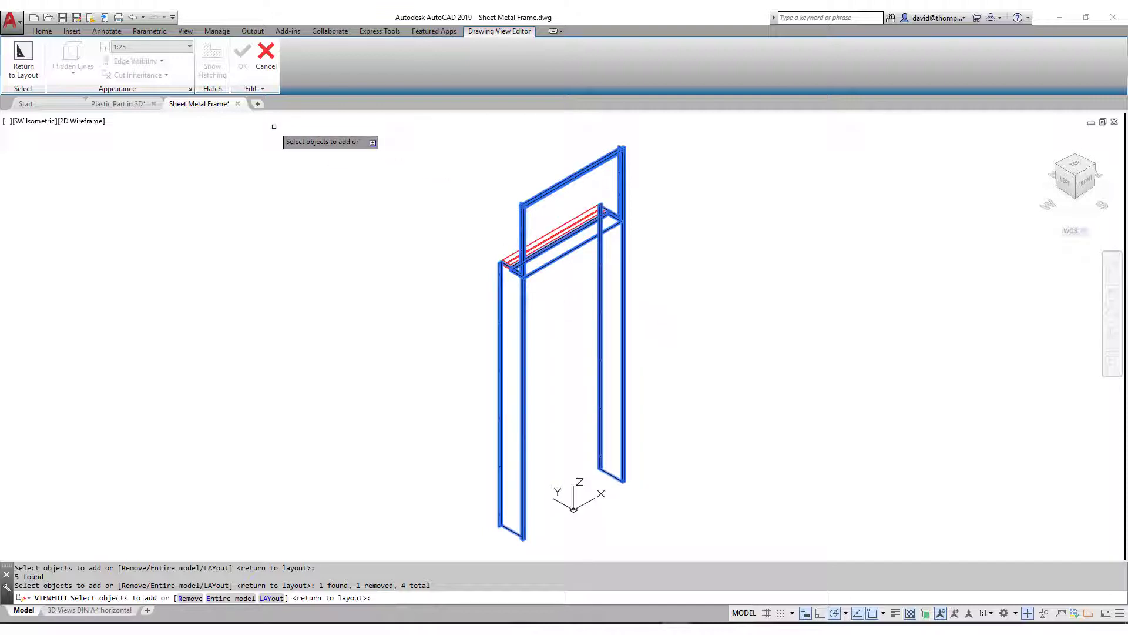
{"action": "left_click", "coordinate": [22, 65]}
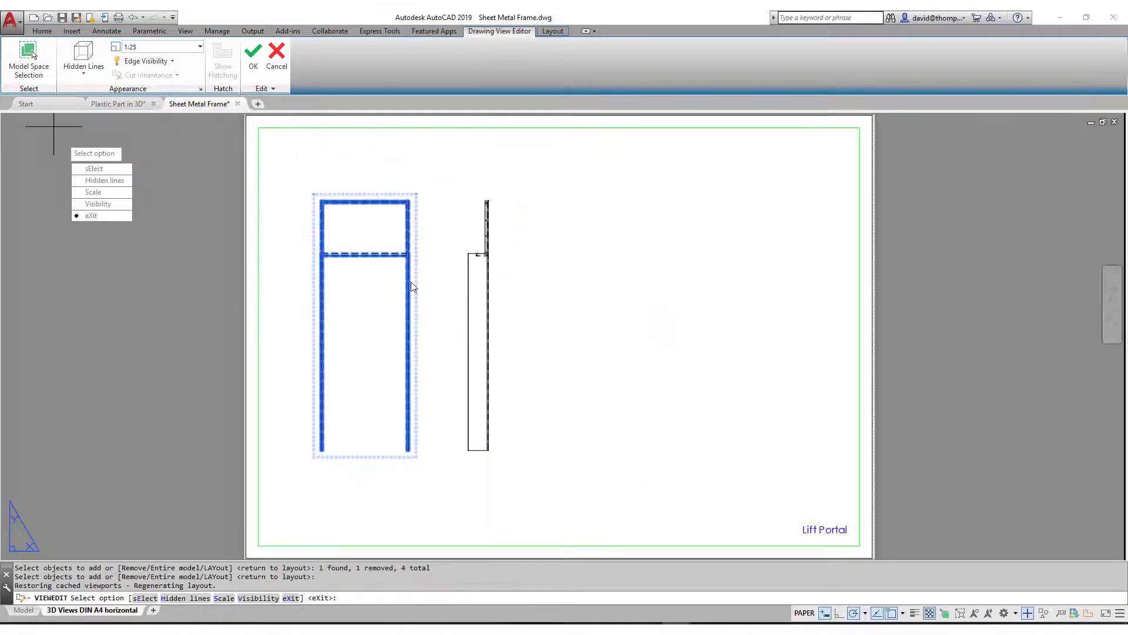
{"action": "key", "text": "Return"}
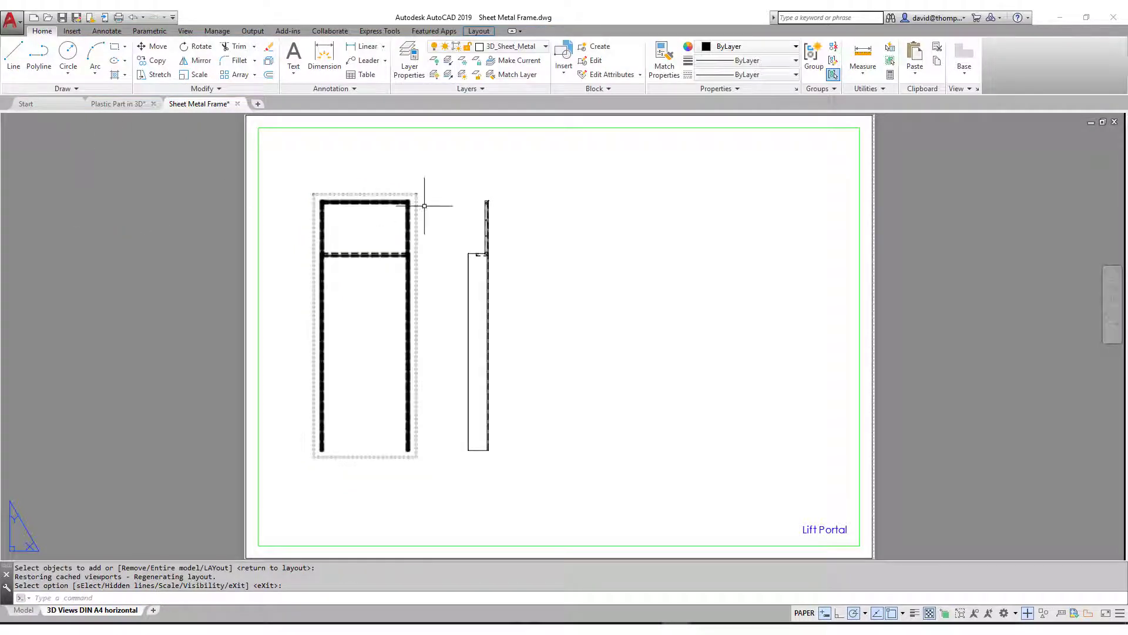
- Review the 3D frame in the Model tab, then return to the layout's Base view options
{"action": "scroll", "coordinate": [374, 237], "scroll_direction": "up", "scroll_amount": 2}
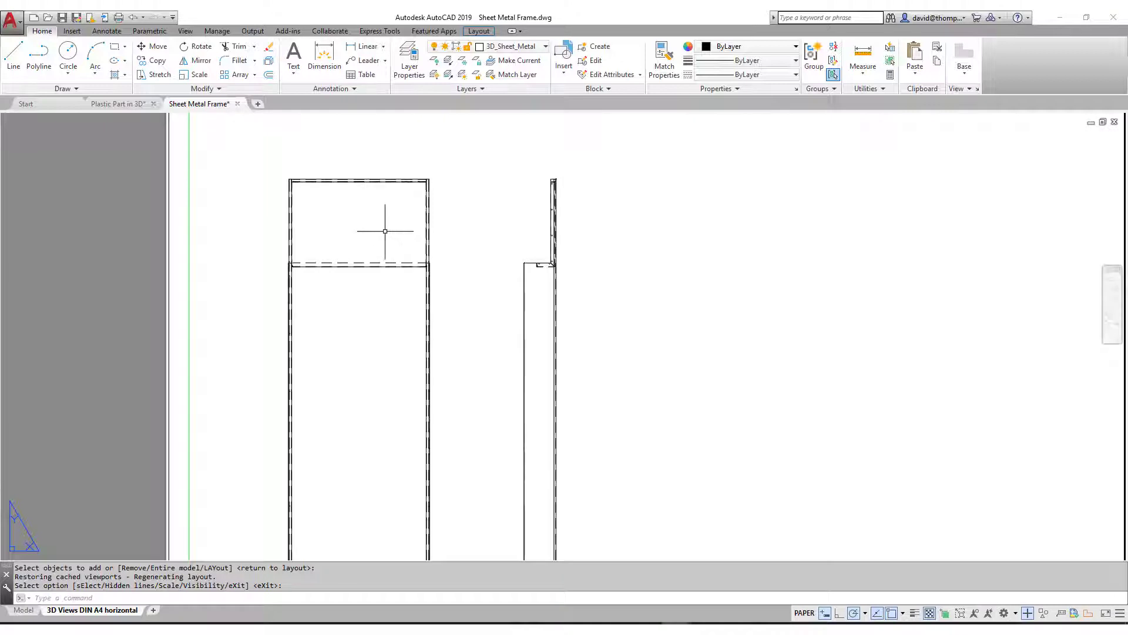
{"action": "scroll", "coordinate": [385, 231], "scroll_direction": "down", "scroll_amount": 2}
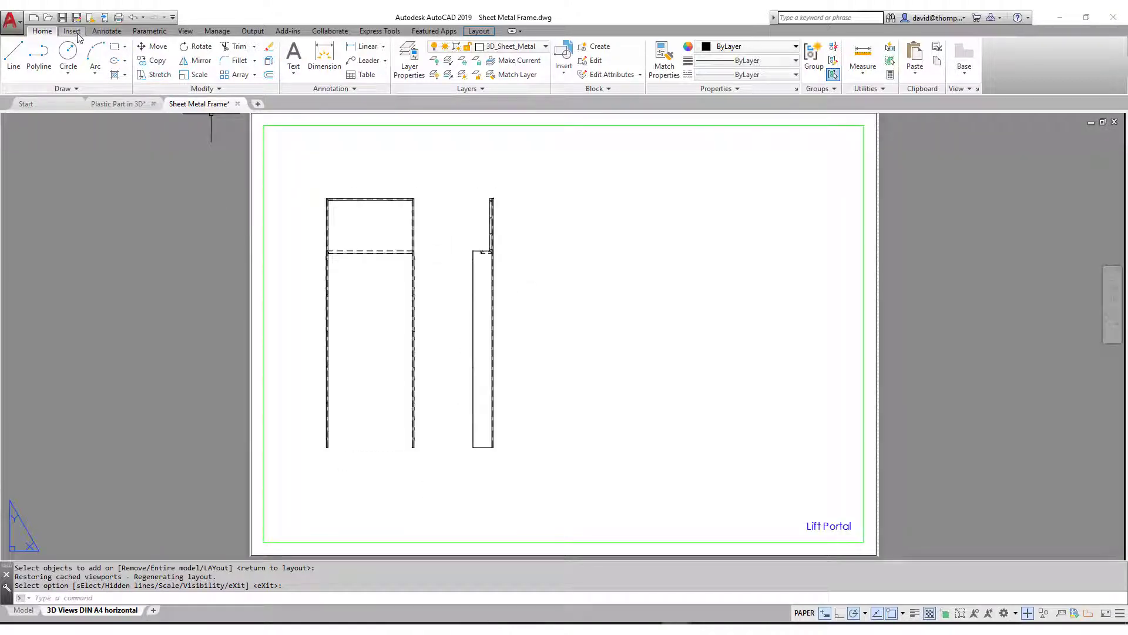
{"action": "left_click", "coordinate": [965, 58]}
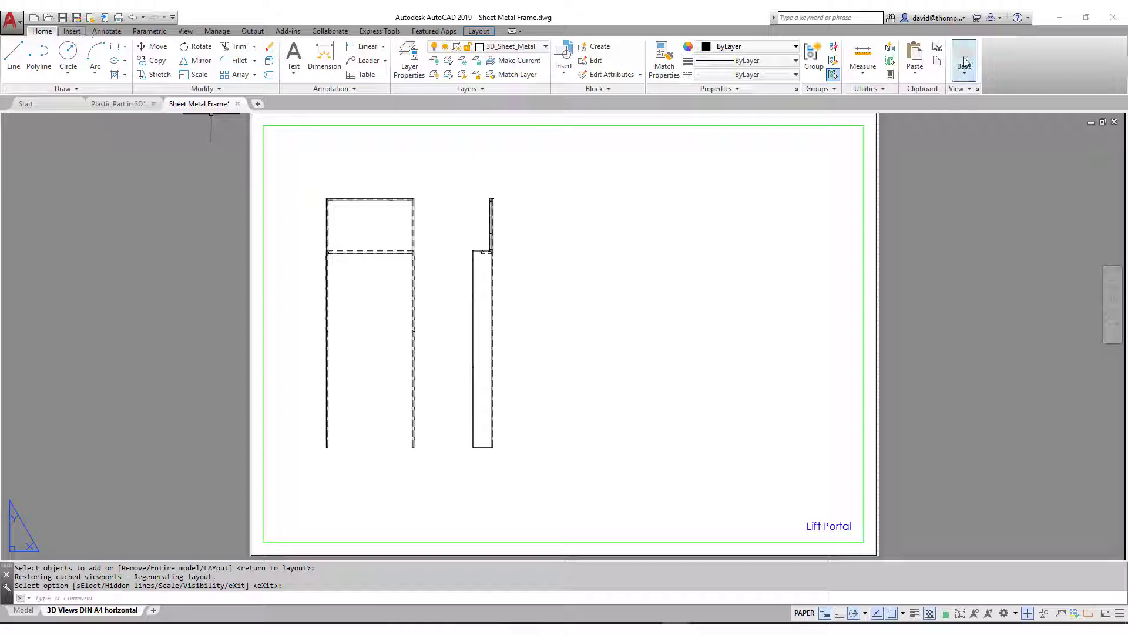
{"action": "key", "text": "Escape"}
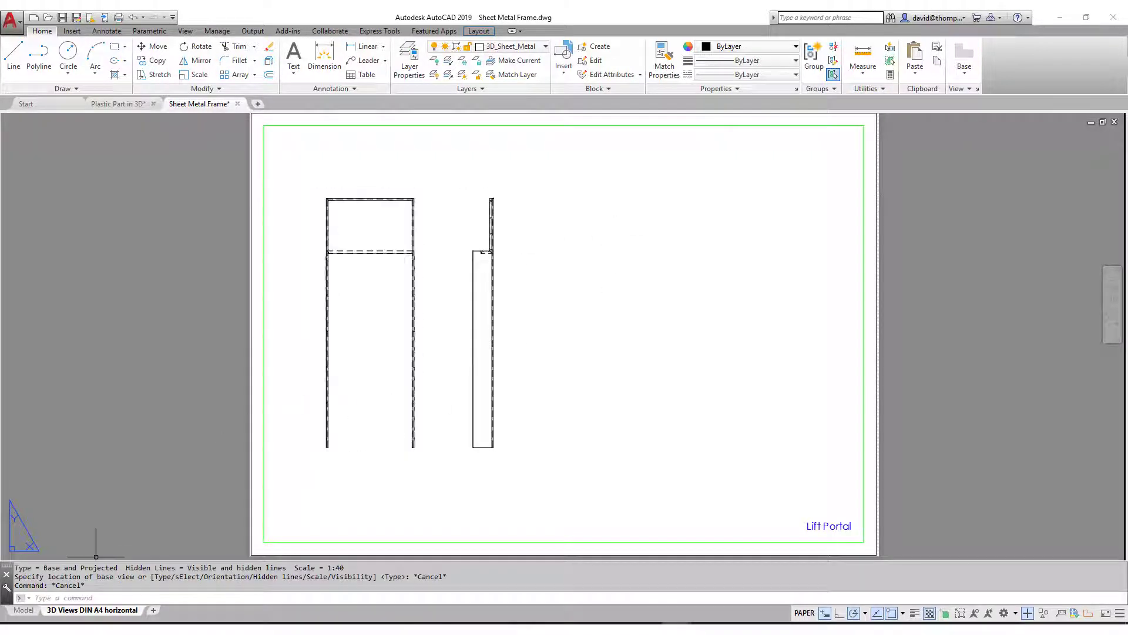
{"action": "left_click", "coordinate": [25, 611]}
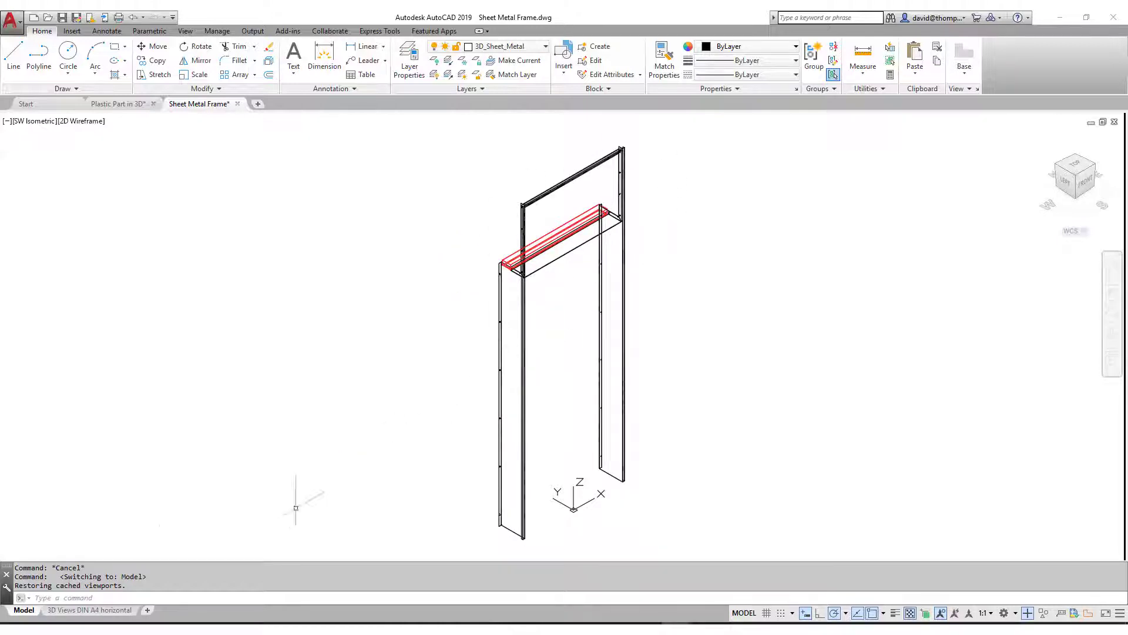
{"action": "left_click", "coordinate": [85, 610]}
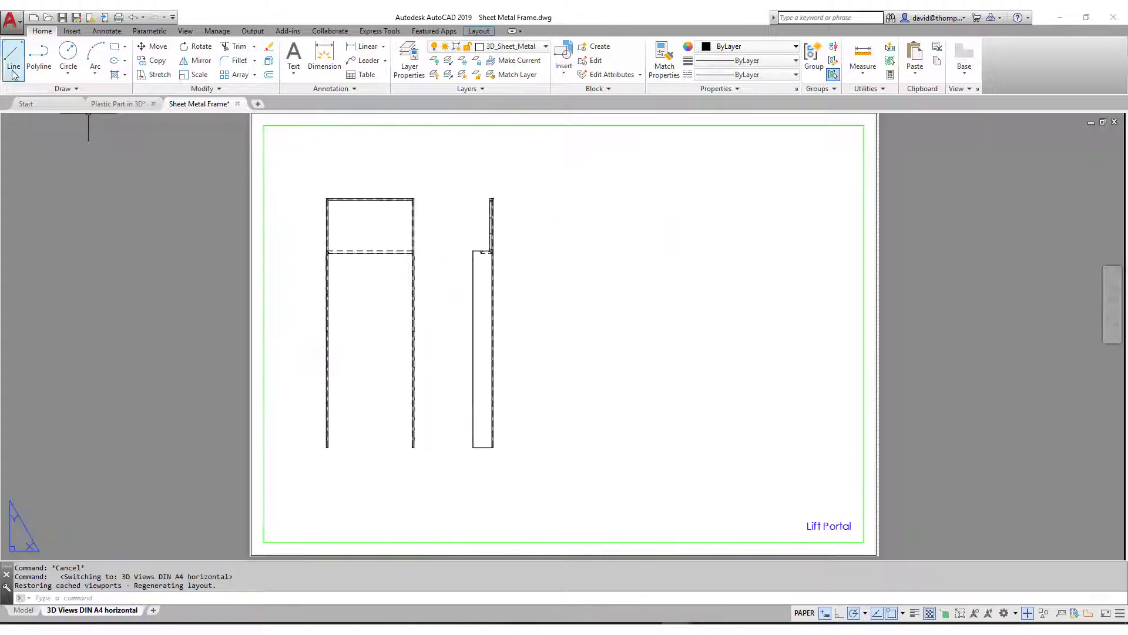
{"action": "left_click", "coordinate": [965, 61]}
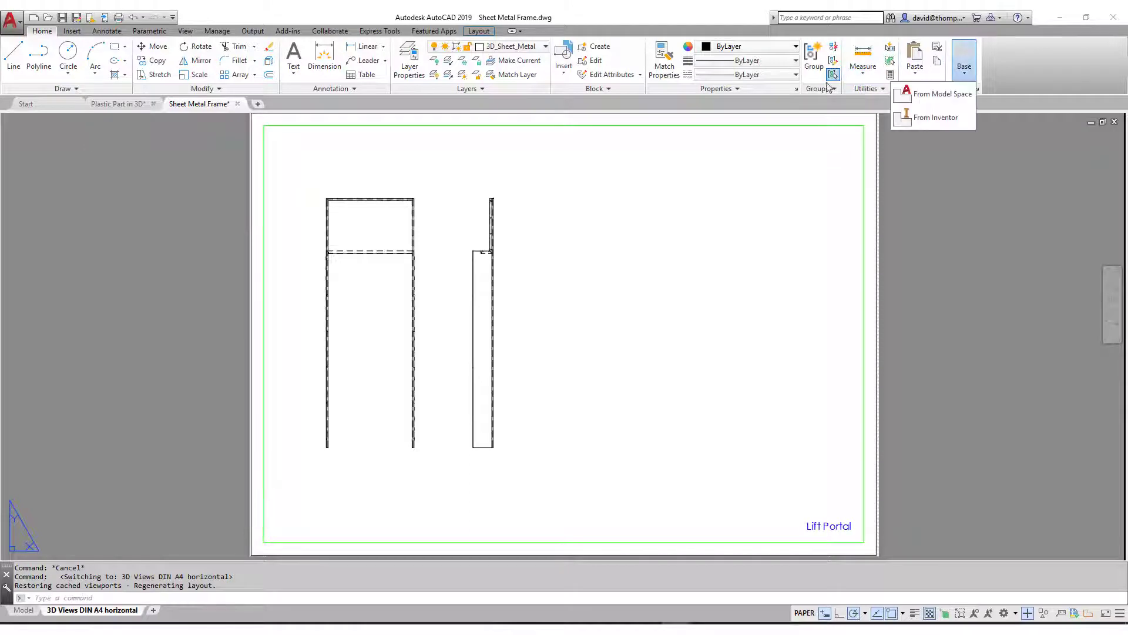
- Place a 1:25 isometric base view of the frame, from the current viewpoint, right of the side view
{"action": "left_click", "coordinate": [898, 97]}
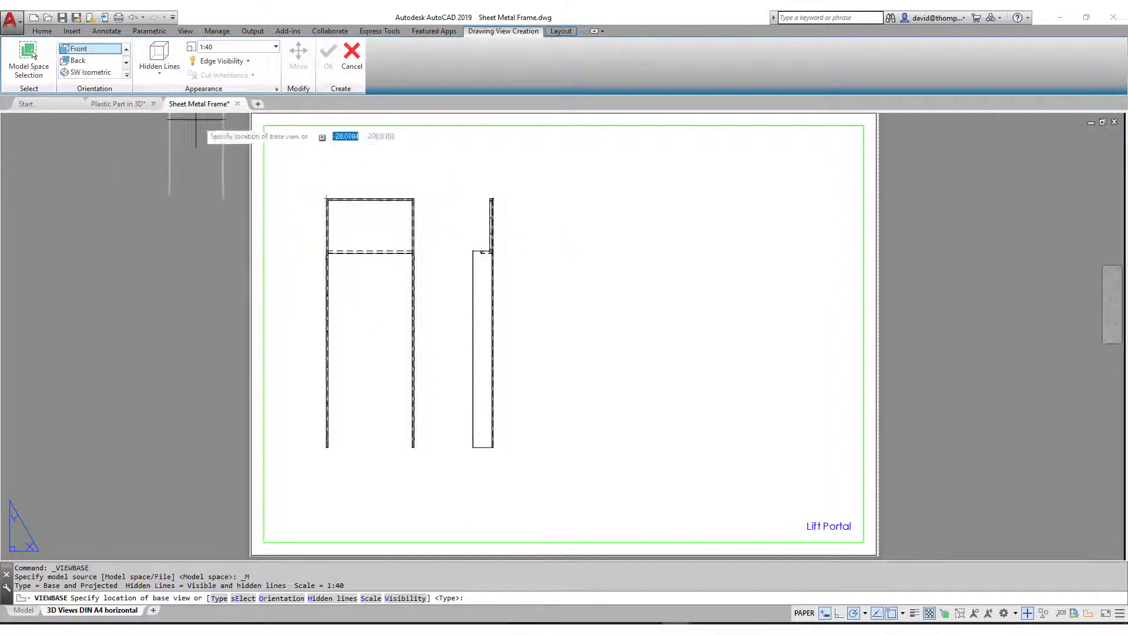
{"action": "left_click", "coordinate": [126, 74]}
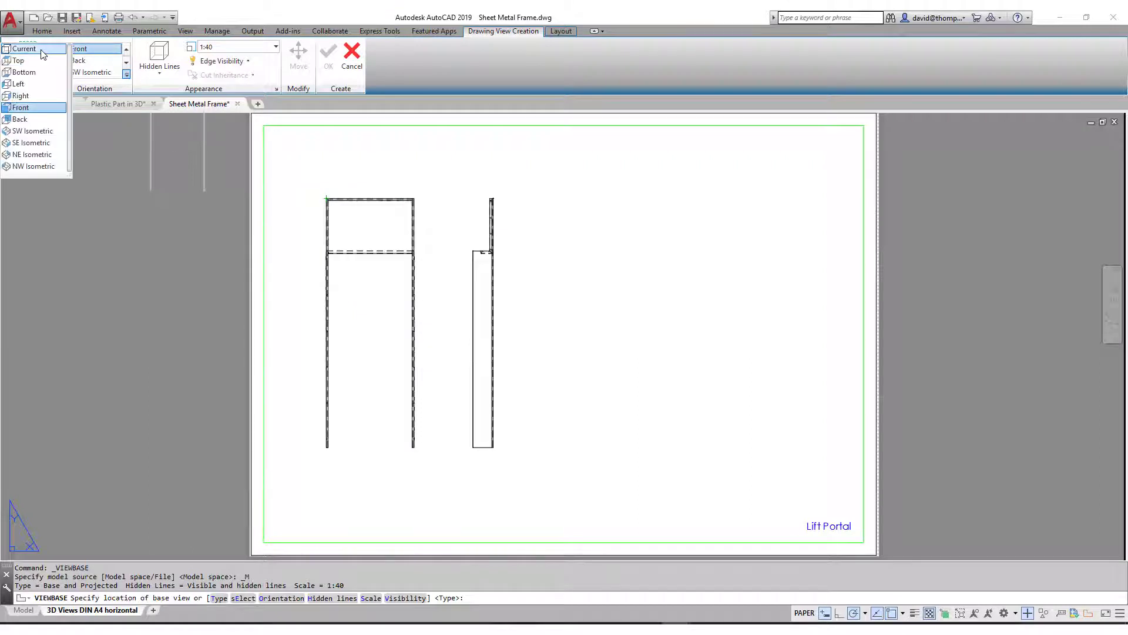
{"action": "left_click", "coordinate": [80, 48]}
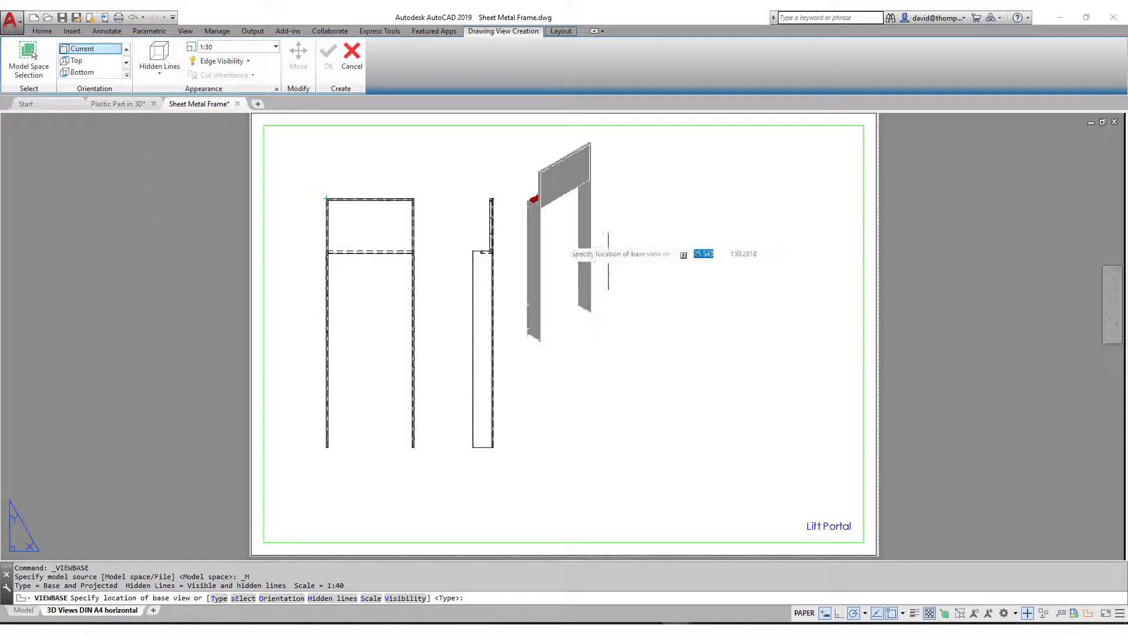
{"action": "left_click", "coordinate": [275, 46]}
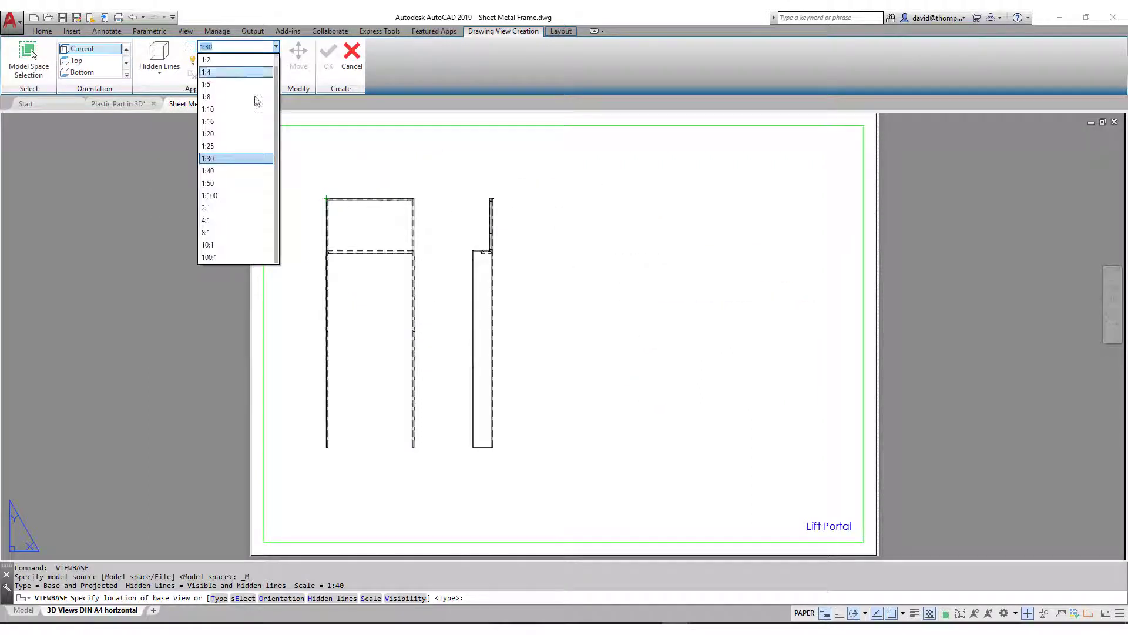
{"action": "left_click", "coordinate": [238, 146]}
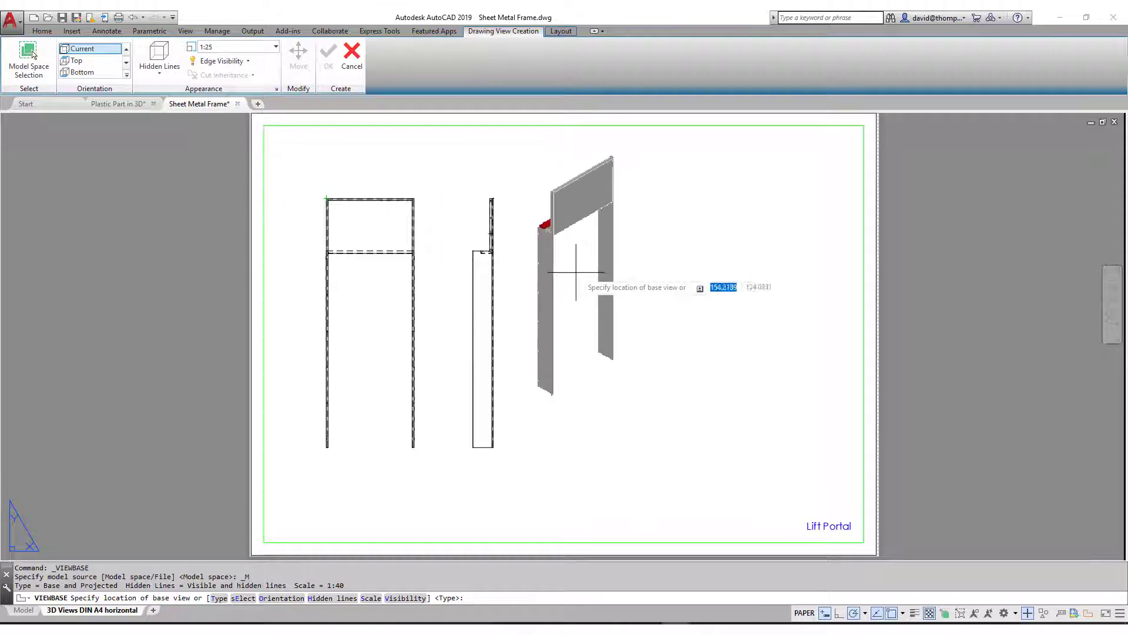
{"action": "left_click", "coordinate": [639, 313]}
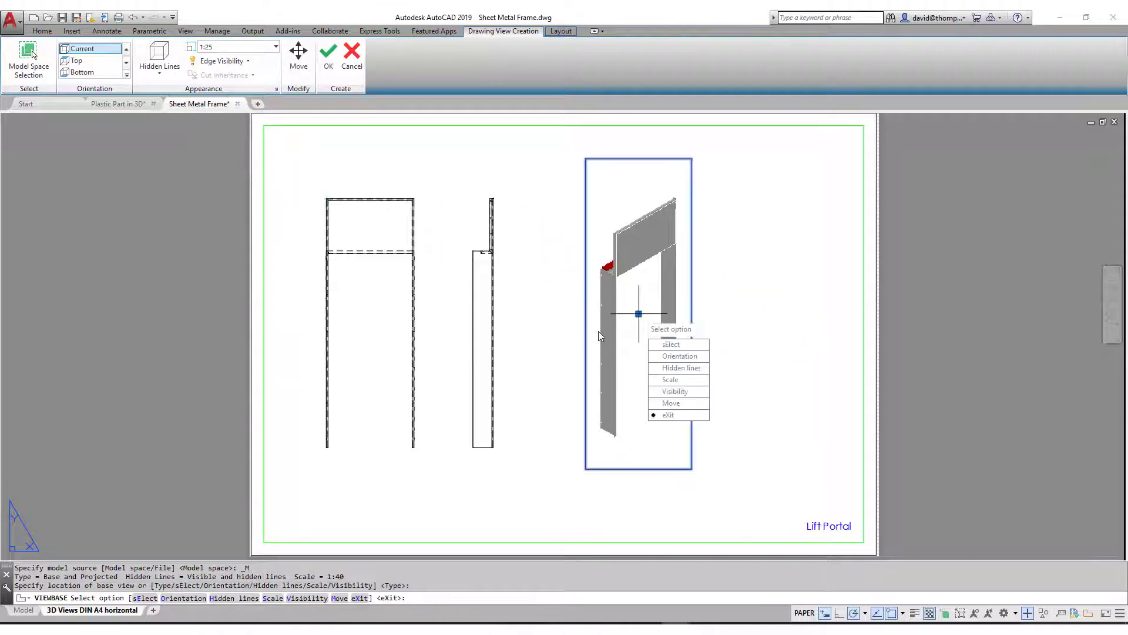
{"action": "key", "text": "Return"}
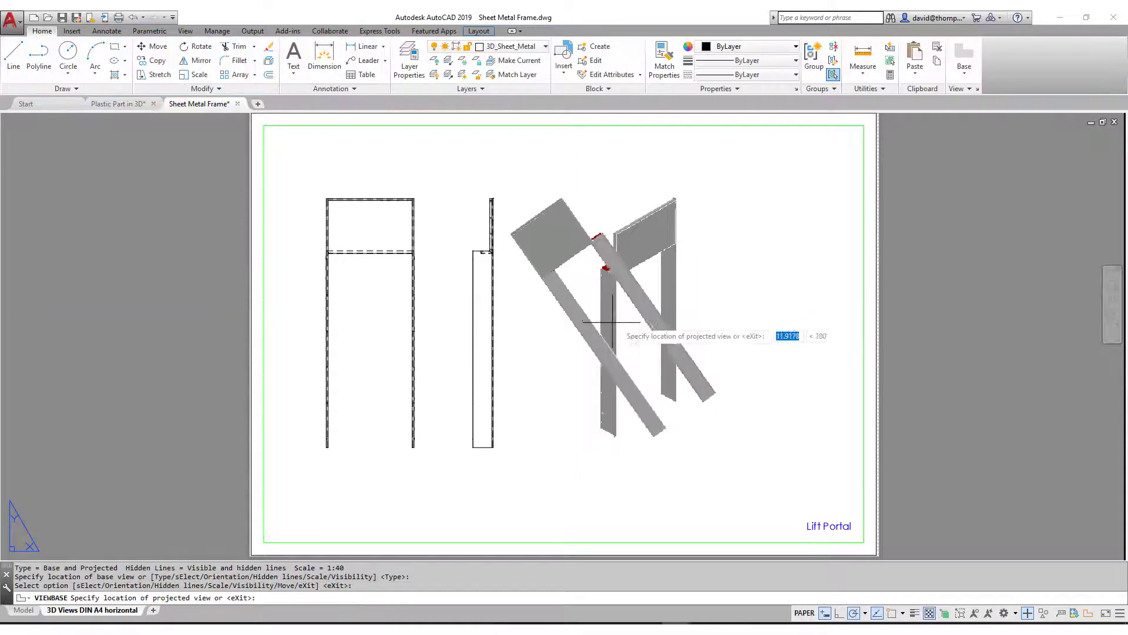
{"action": "key", "text": "Return"}
{"action": "left_click", "coordinate": [479, 32]}
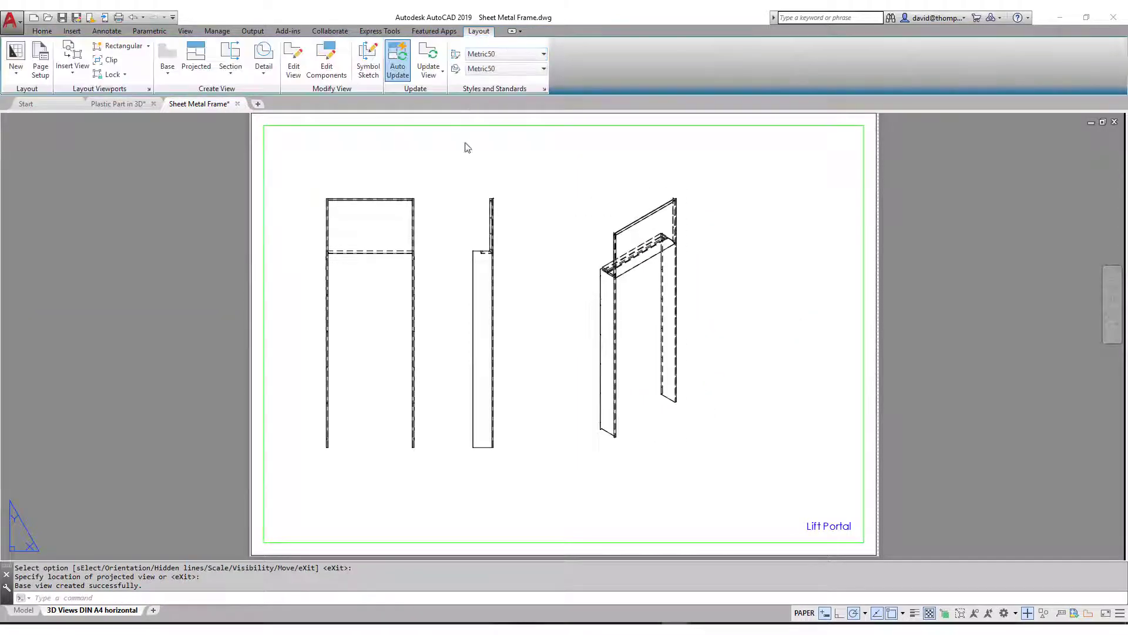
{"action": "left_click", "coordinate": [631, 316]}
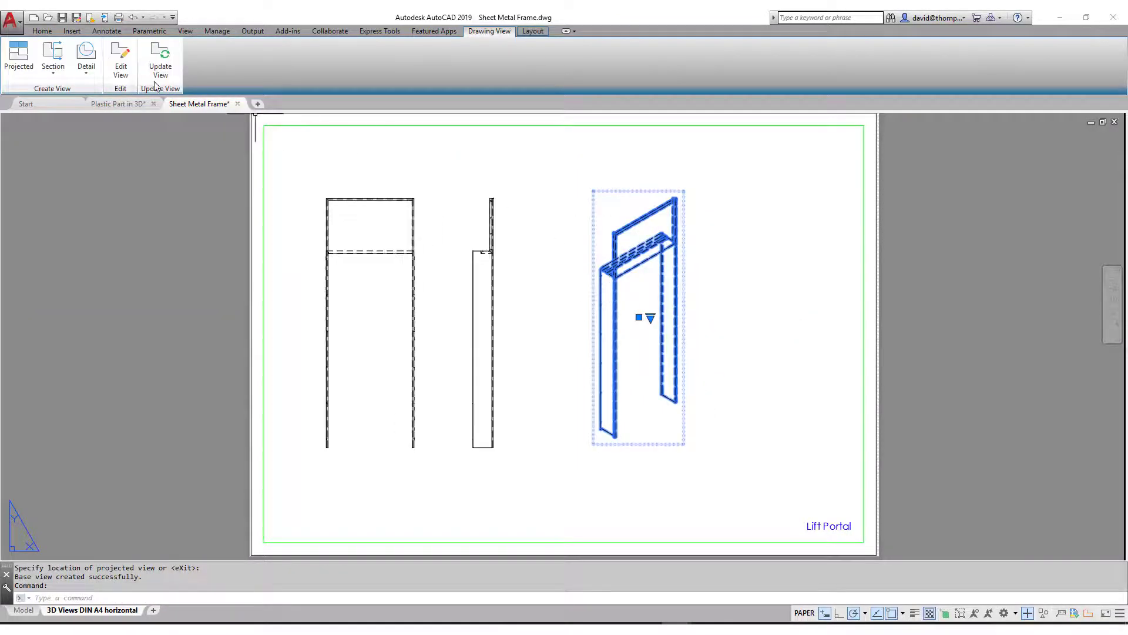
- Edit the isometric view to exclude the cross member, leaving only the other four frame parts
{"action": "left_click", "coordinate": [121, 62]}
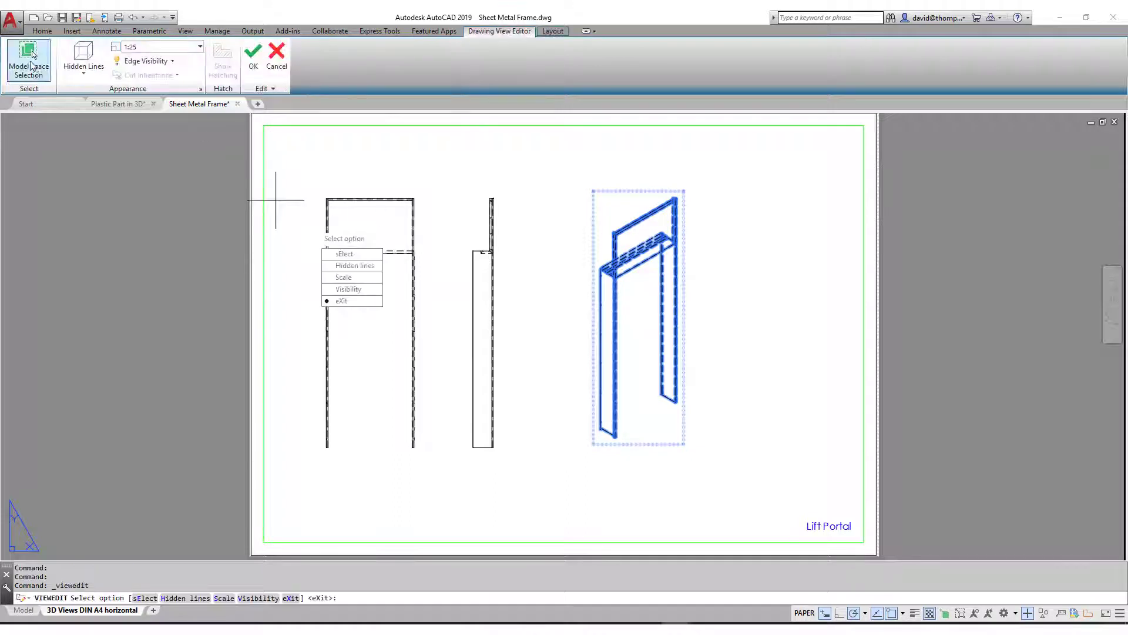
{"action": "left_click", "coordinate": [28, 53]}
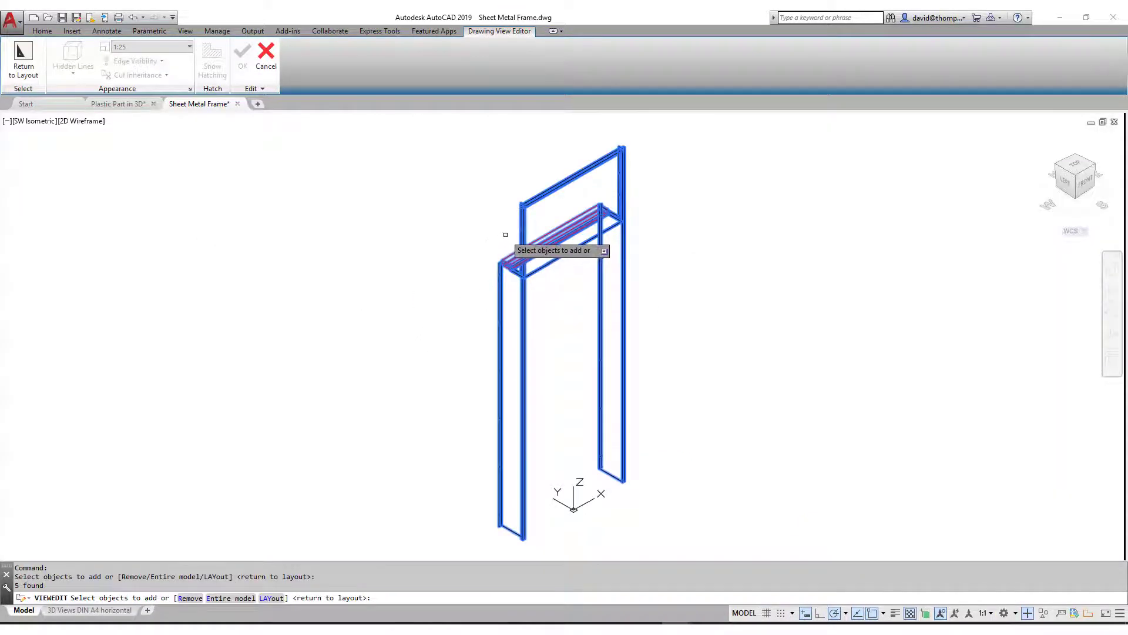
{"action": "left_click", "coordinate": [509, 257], "text": "shift"}
{"action": "key", "text": "Return"}
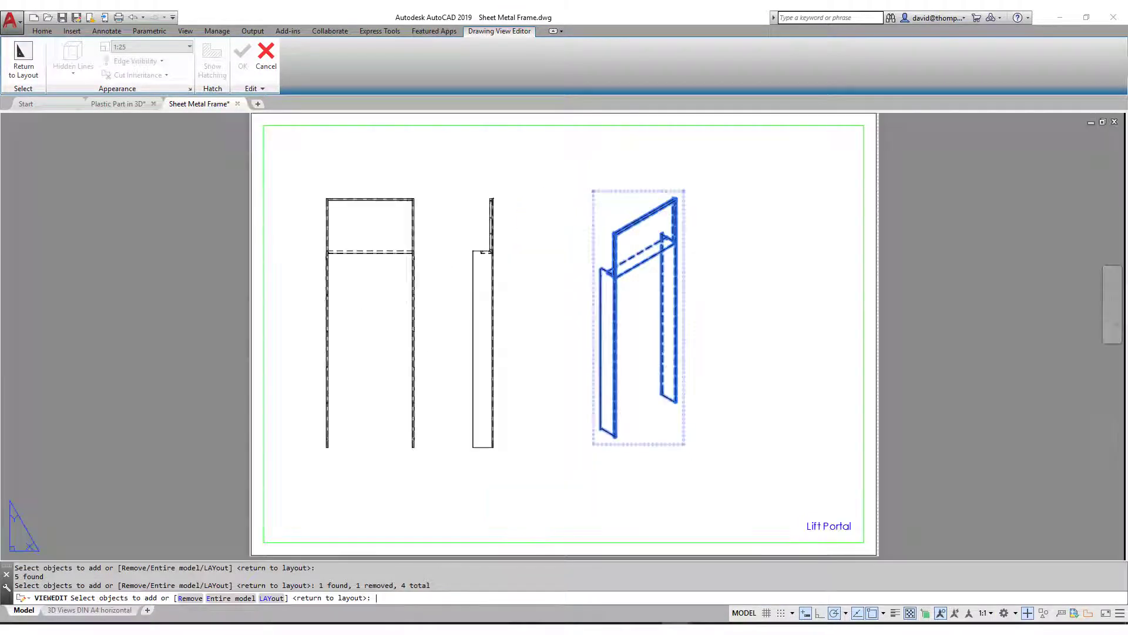
{"action": "left_click", "coordinate": [261, 70]}
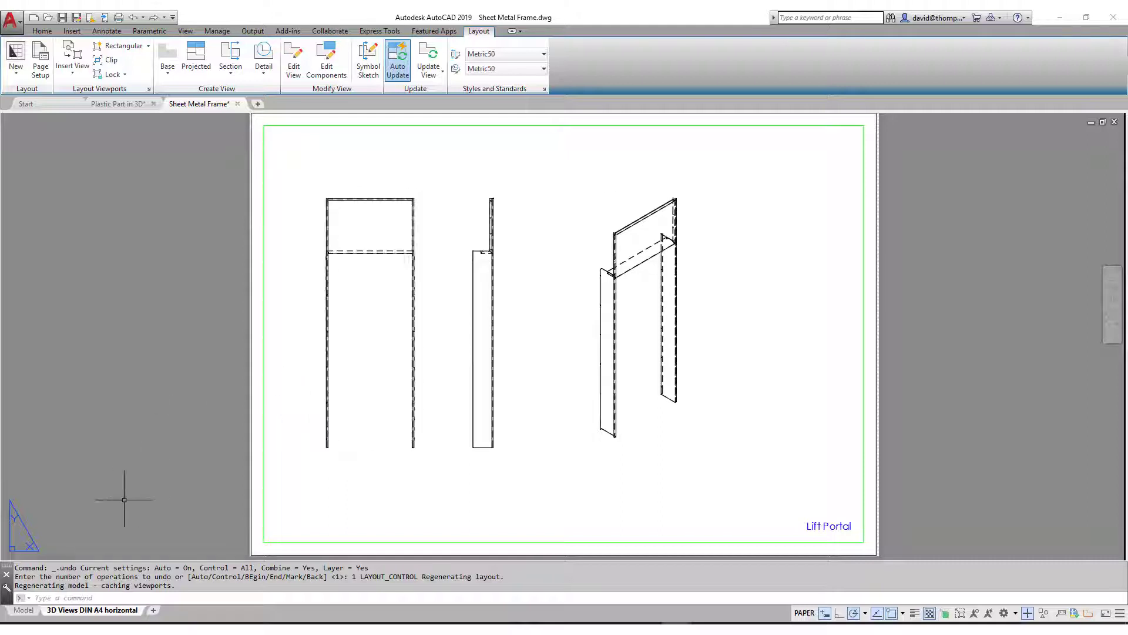
- Set the model's view direction to NW Isometric via SE and NE, then return to the A4 layout
{"action": "left_click", "coordinate": [24, 610]}
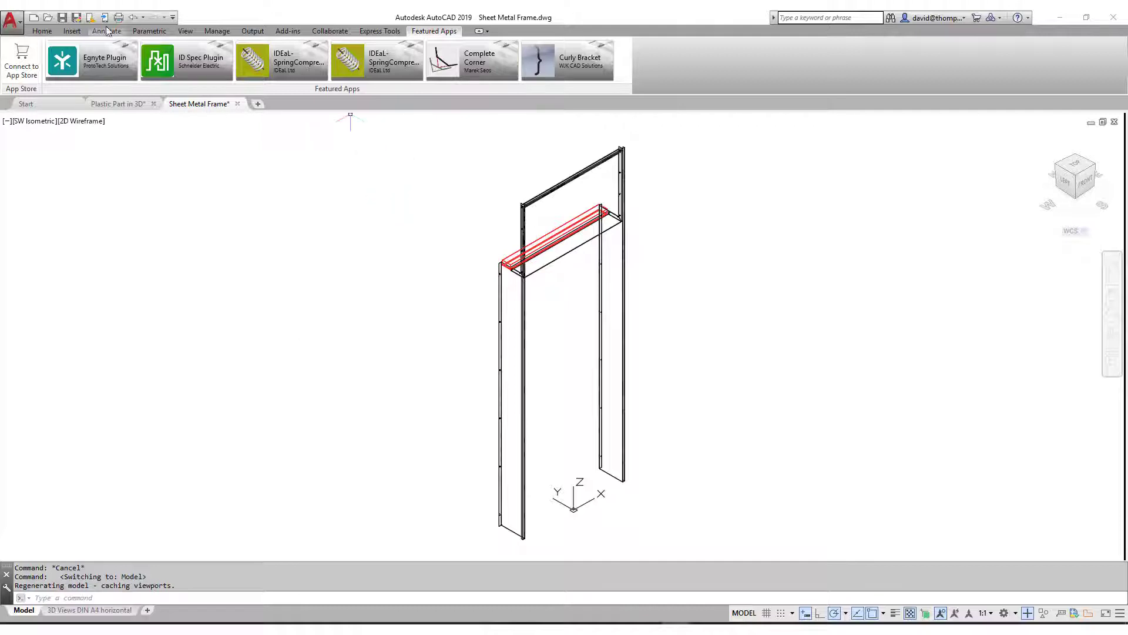
{"action": "left_click", "coordinate": [51, 30]}
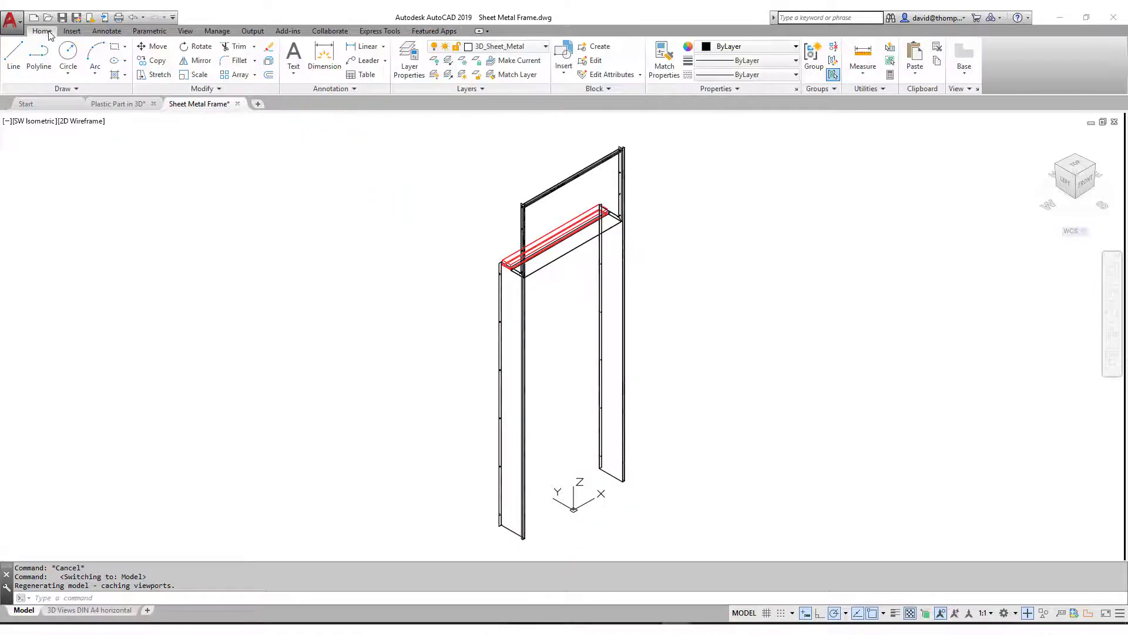
{"action": "left_click", "coordinate": [37, 124]}
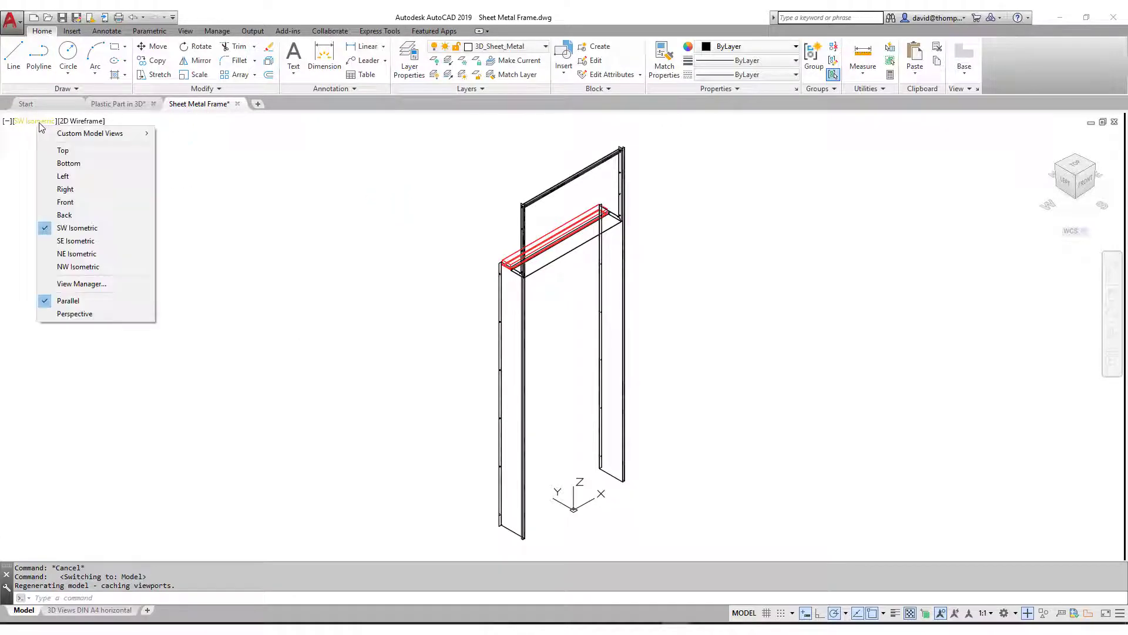
{"action": "left_click", "coordinate": [69, 240]}
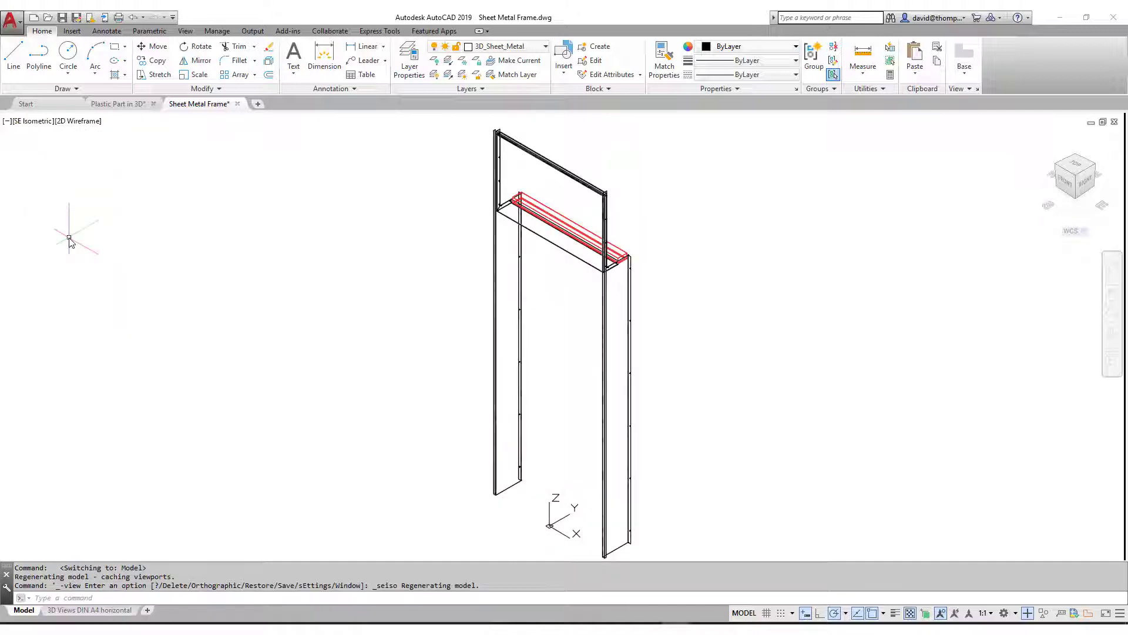
{"action": "left_click", "coordinate": [35, 121]}
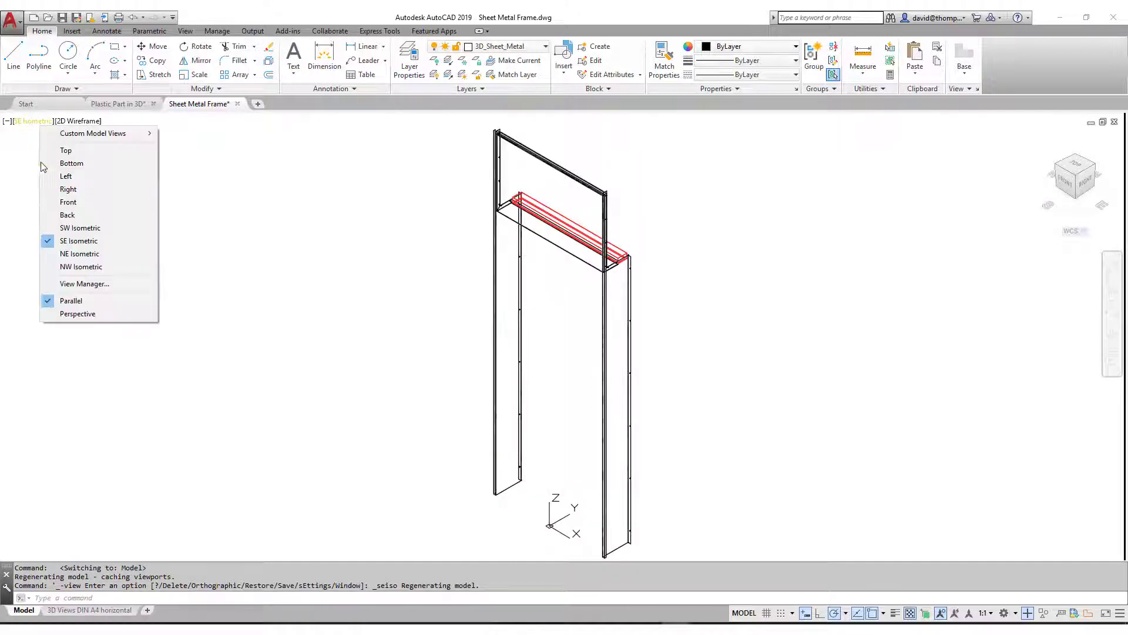
{"action": "left_click", "coordinate": [66, 253]}
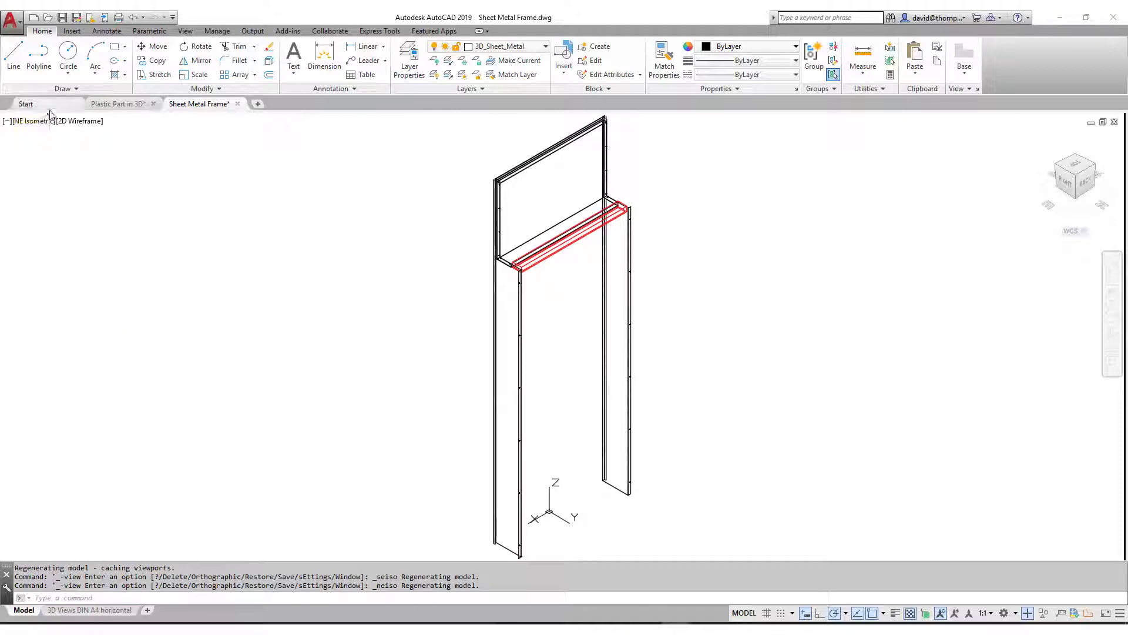
{"action": "left_click", "coordinate": [45, 121]}
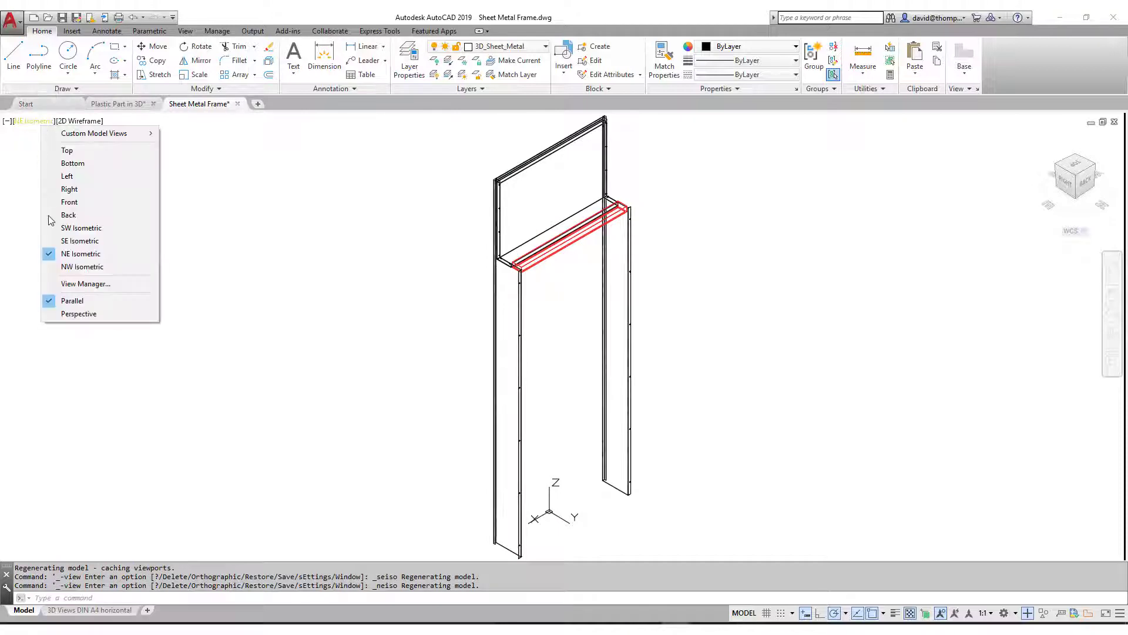
{"action": "left_click", "coordinate": [67, 265]}
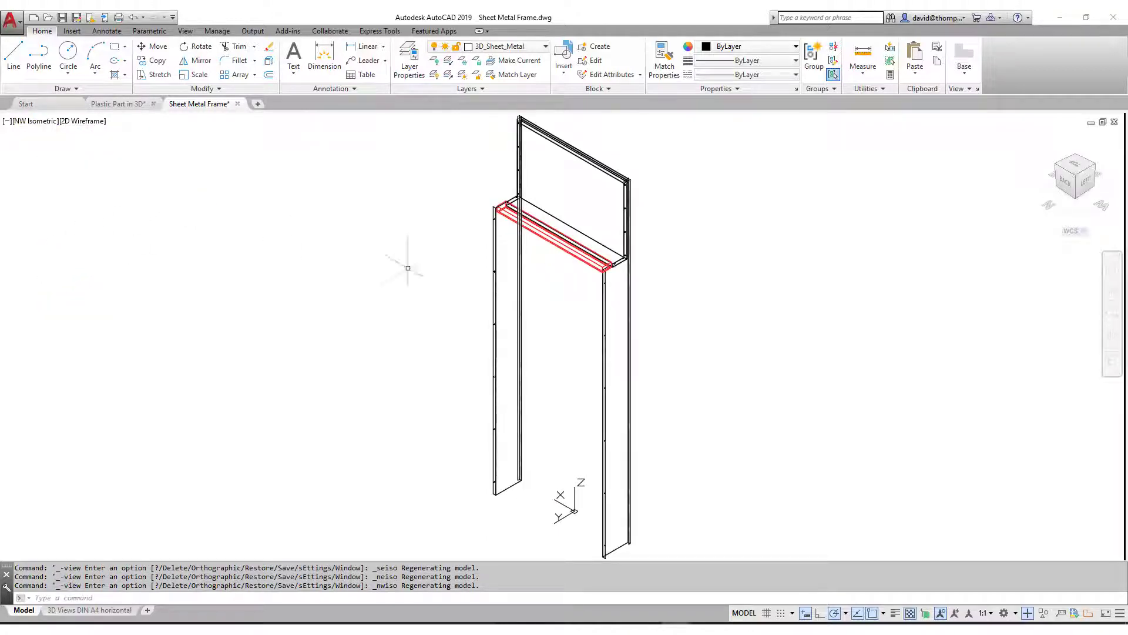
{"action": "key", "text": "Escape"}
{"action": "left_click", "coordinate": [112, 610]}
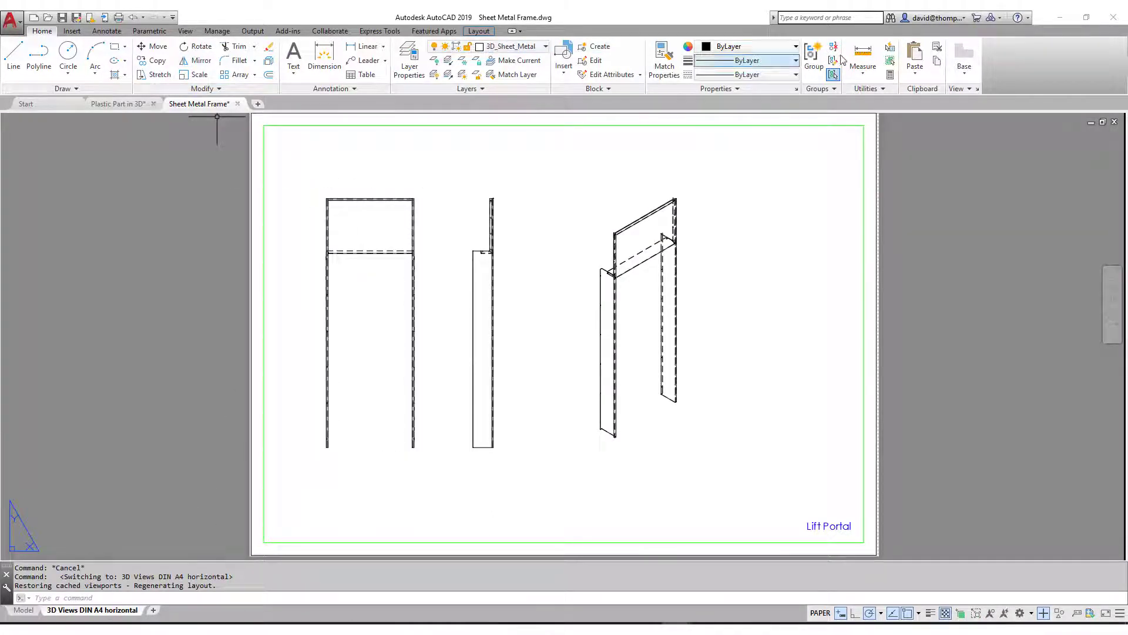
- Start a base view from model space using the current orientation at scale 1:25
{"action": "left_click", "coordinate": [961, 52]}
{"action": "left_click", "coordinate": [940, 94]}
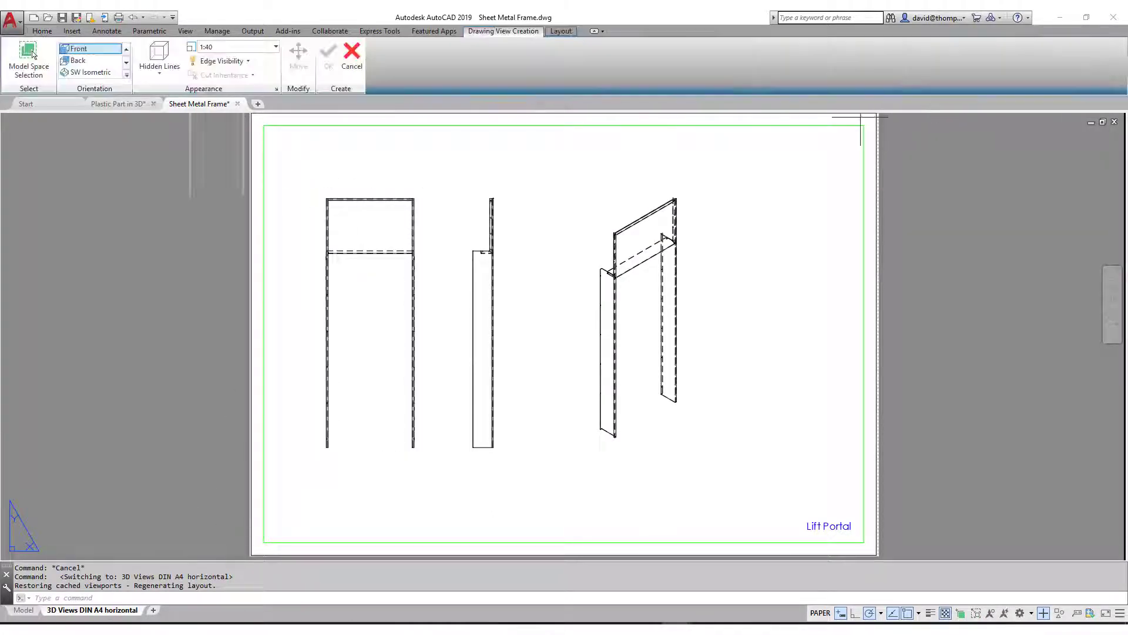
{"action": "left_click", "coordinate": [126, 50]}
{"action": "left_click", "coordinate": [82, 49]}
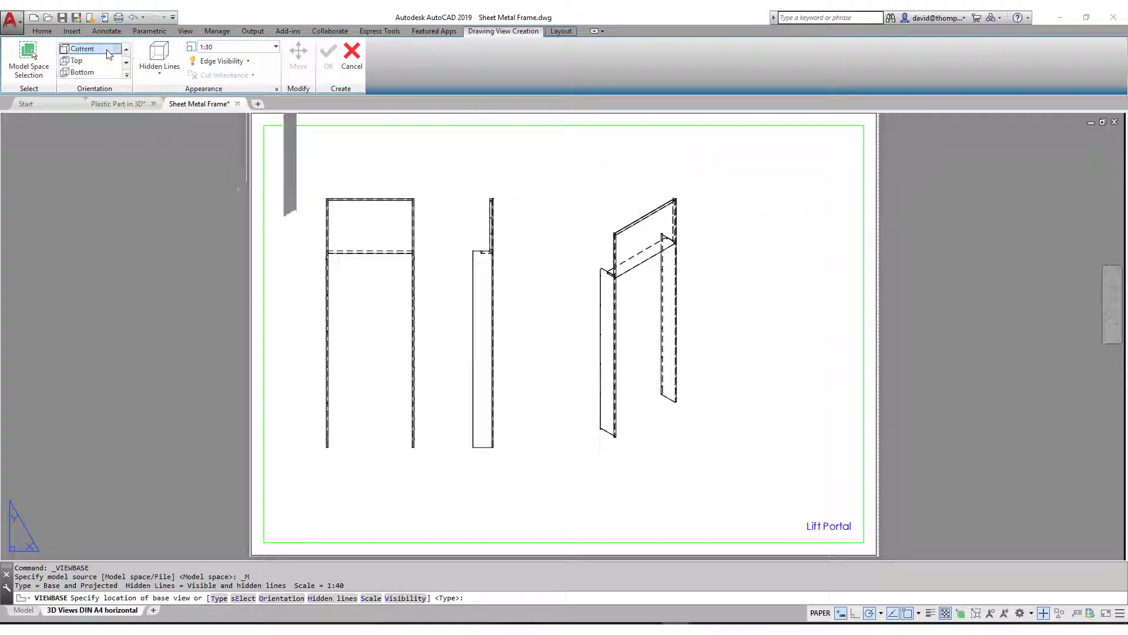
{"action": "left_click", "coordinate": [276, 47]}
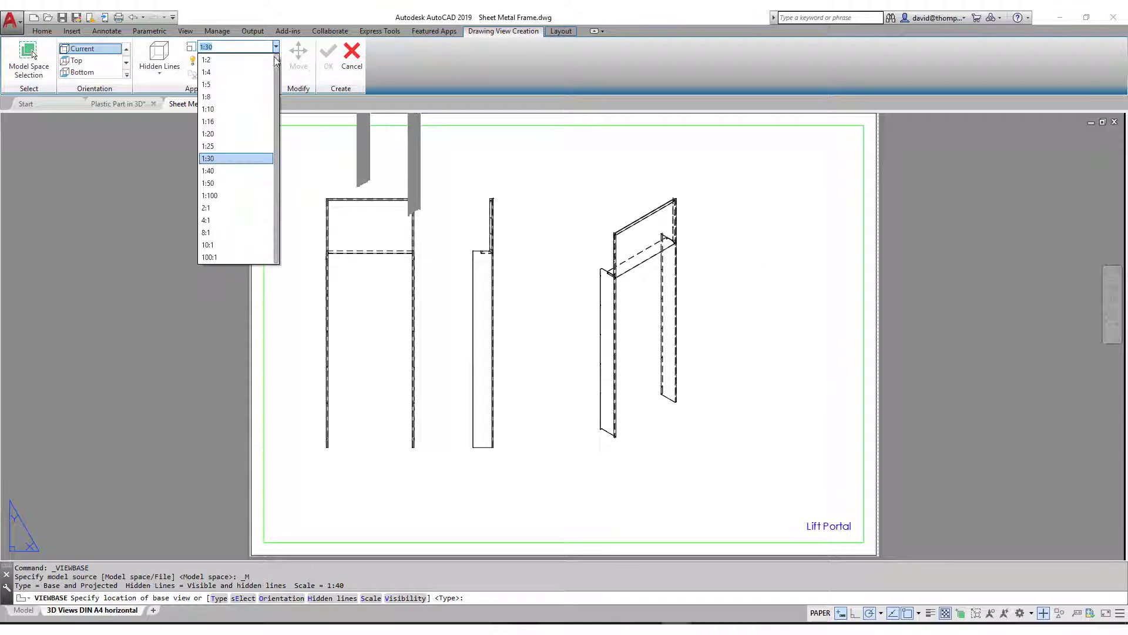
{"action": "left_click", "coordinate": [235, 147]}
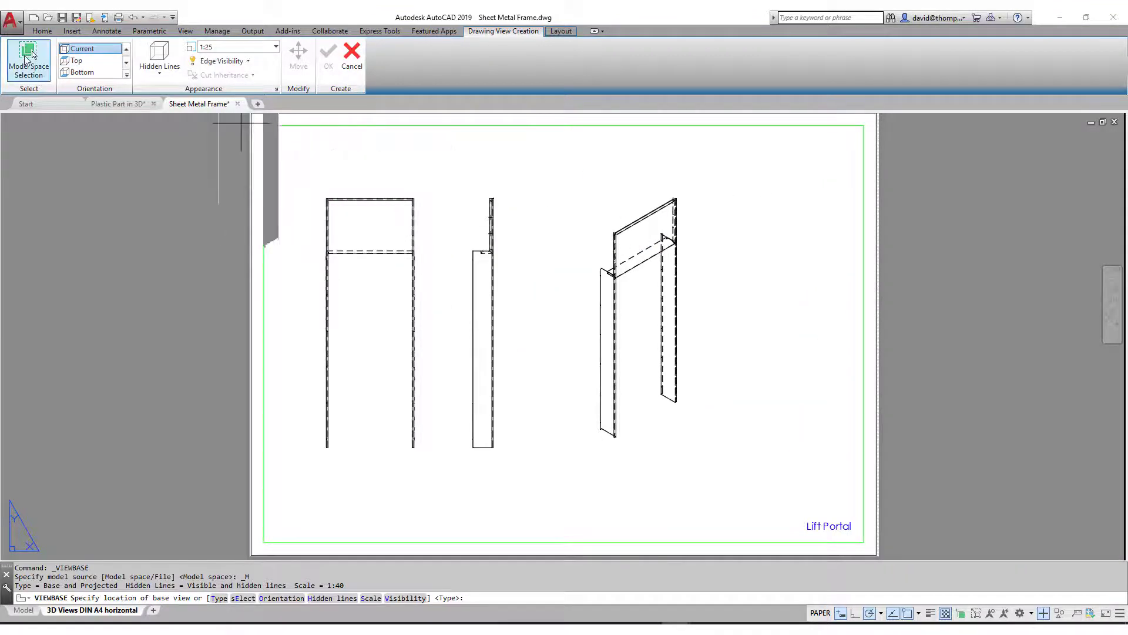
- Exclude the cross member and place the new isometric view at the sheet's right
{"action": "left_click", "coordinate": [28, 53]}
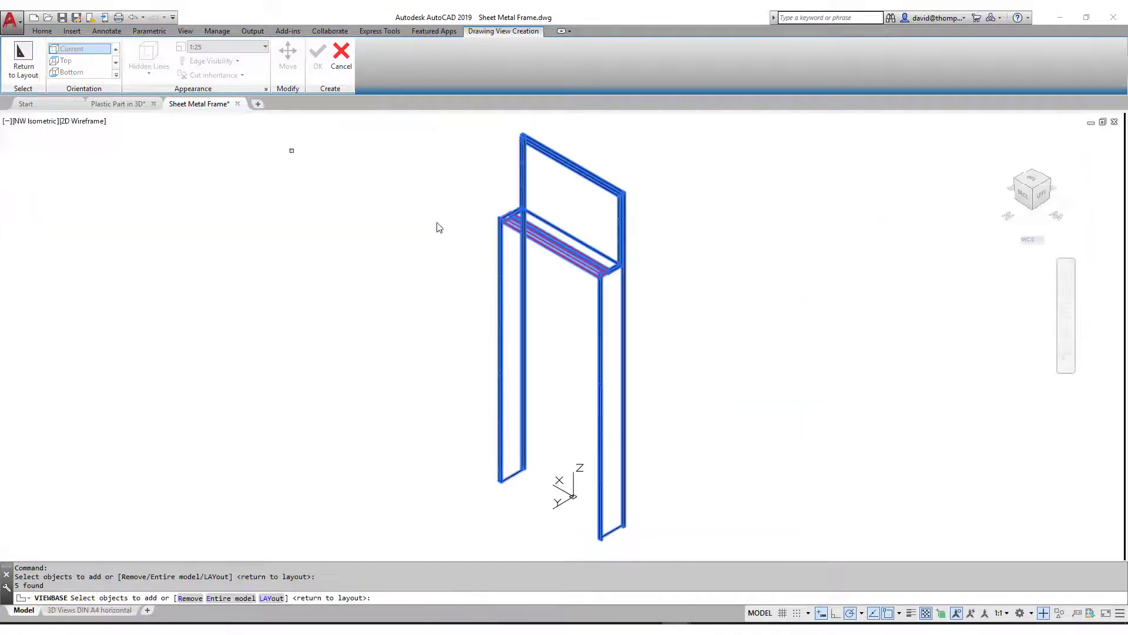
{"action": "left_click", "coordinate": [557, 256], "text": "shift"}
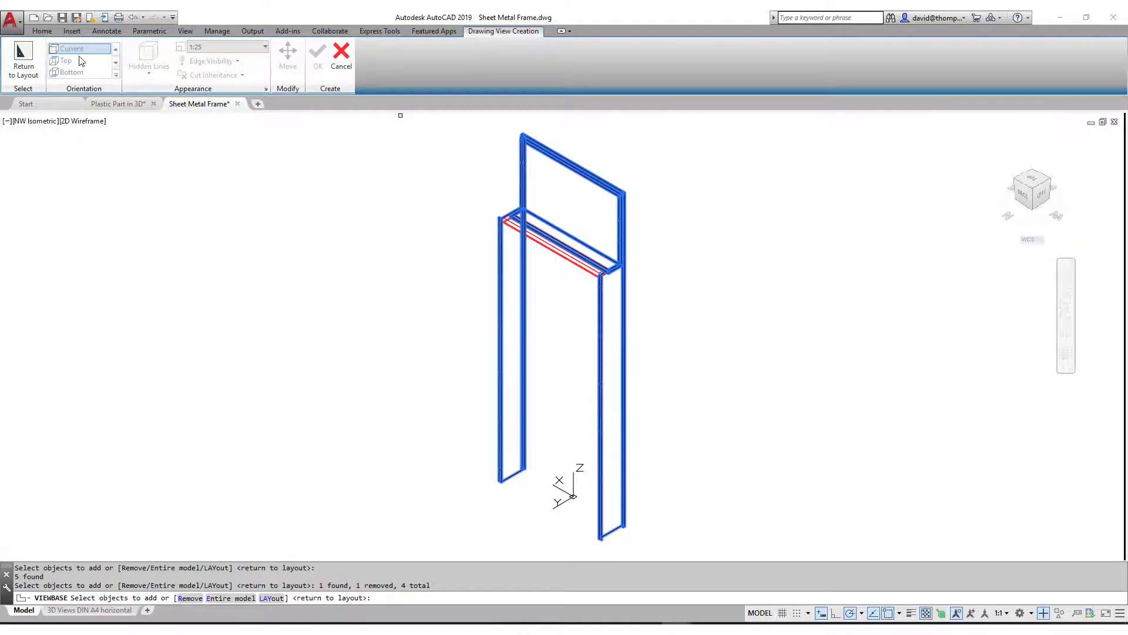
{"action": "left_click", "coordinate": [28, 54]}
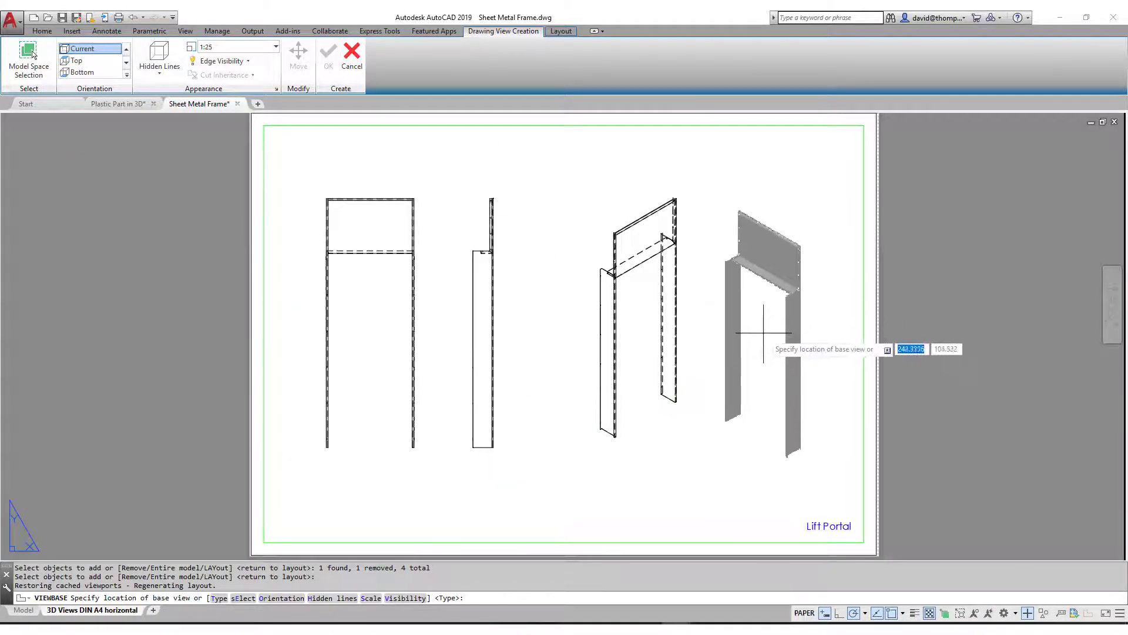
{"action": "left_click", "coordinate": [766, 318]}
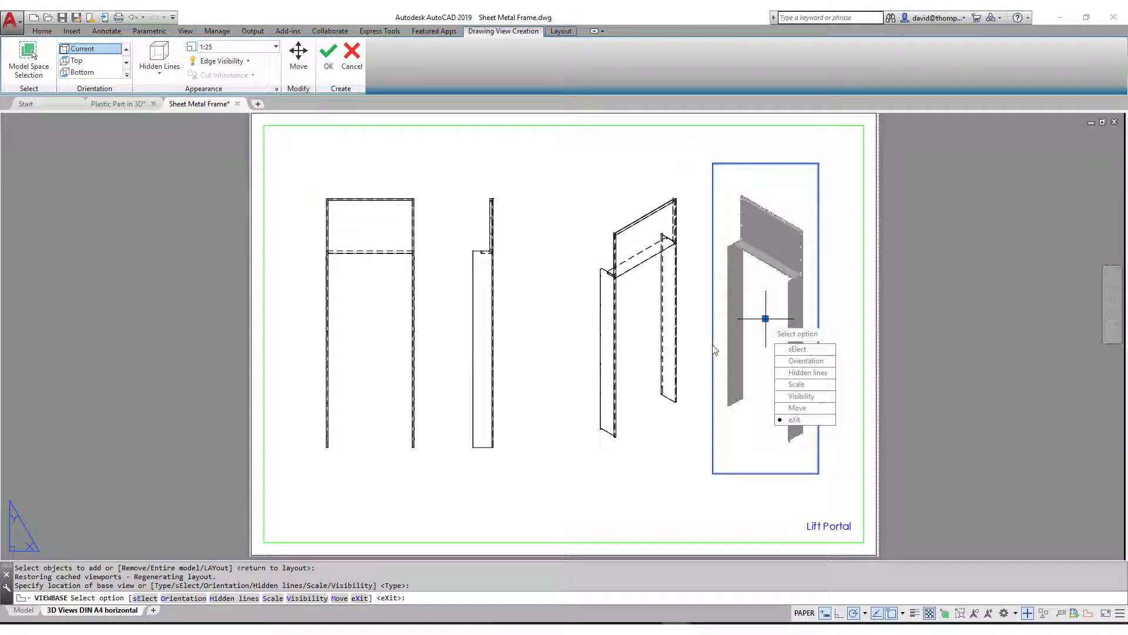
{"action": "key", "text": "Return"}
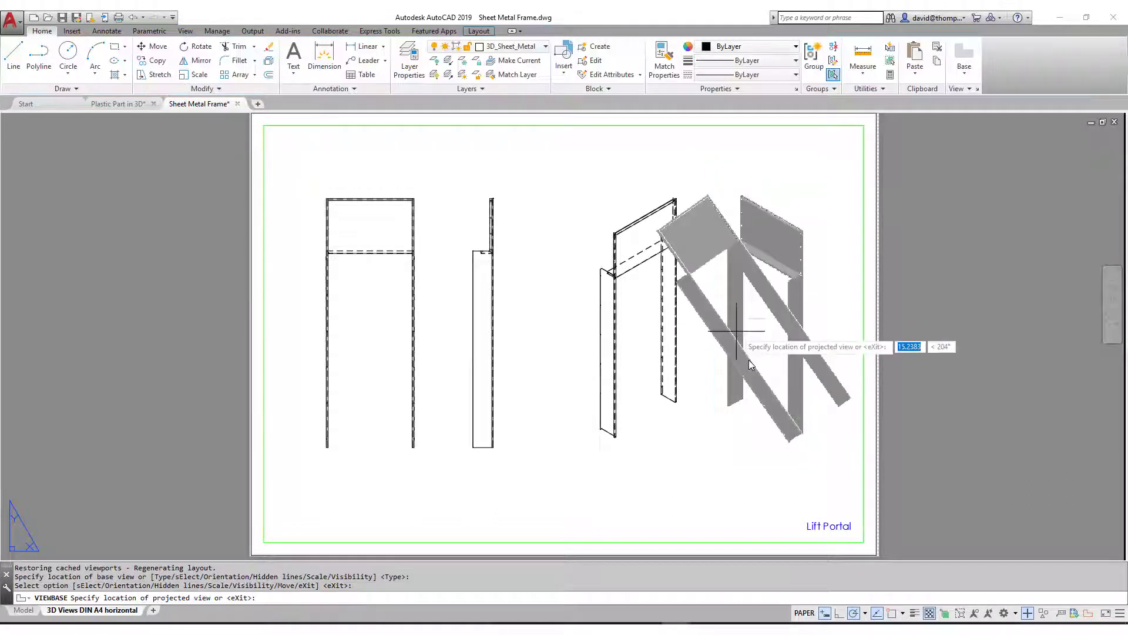
{"action": "key", "text": "Return"}
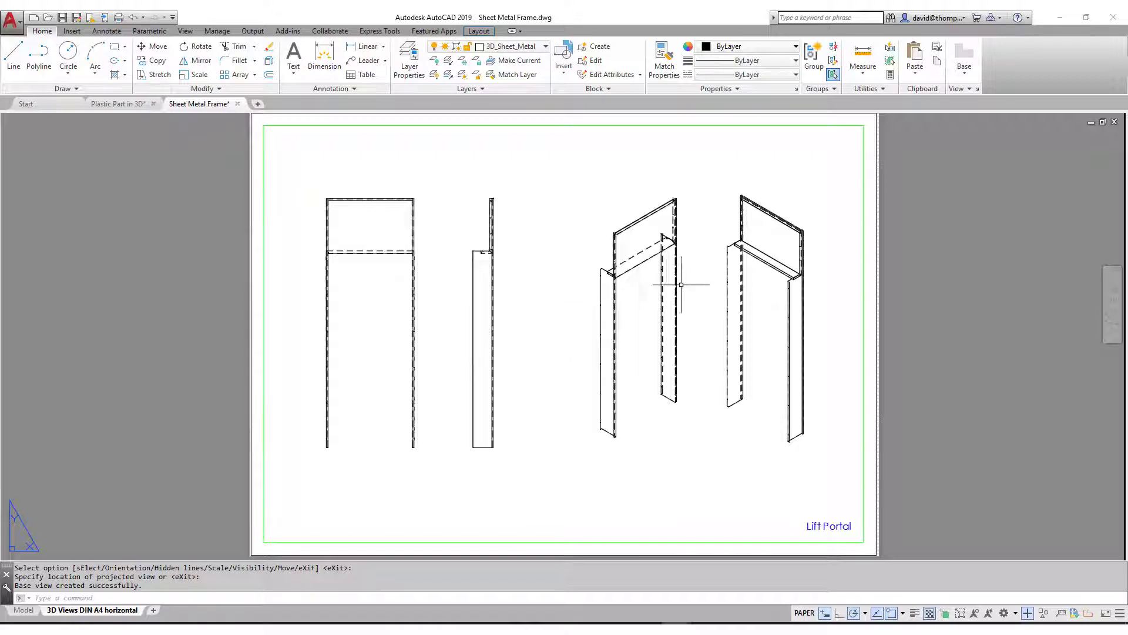
{"action": "scroll", "coordinate": [623, 270], "scroll_direction": "up", "scroll_amount": 2}
{"action": "scroll", "coordinate": [621, 270], "scroll_direction": "up", "scroll_amount": 2}
{"action": "scroll", "coordinate": [624, 308], "scroll_direction": "down", "scroll_amount": 2}
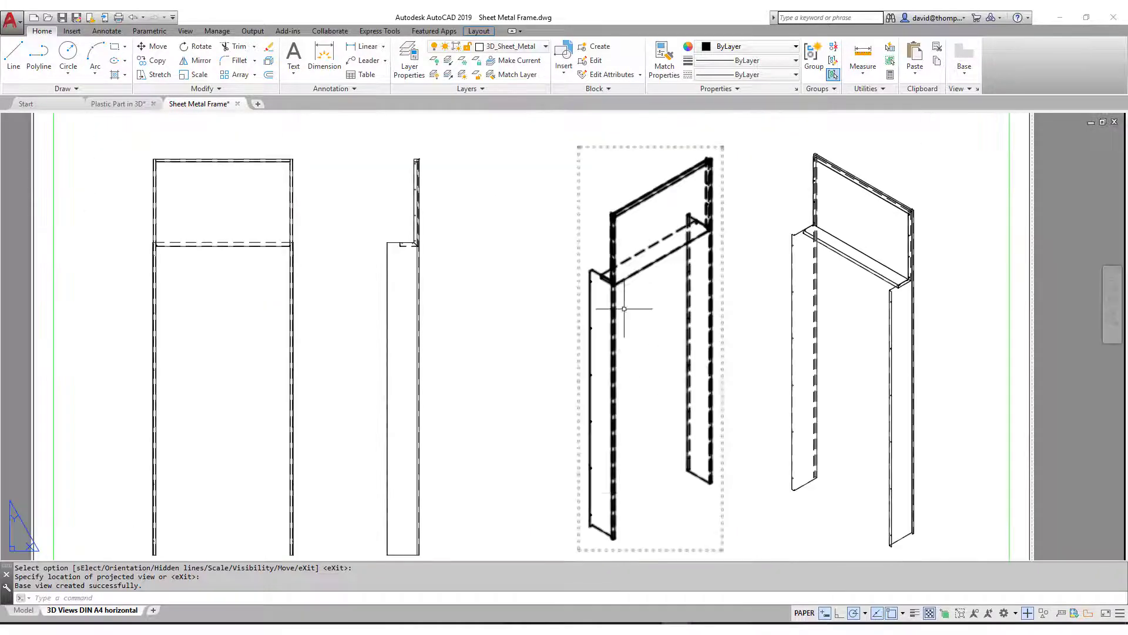
{"action": "scroll", "coordinate": [830, 373], "scroll_direction": "up", "scroll_amount": 2}
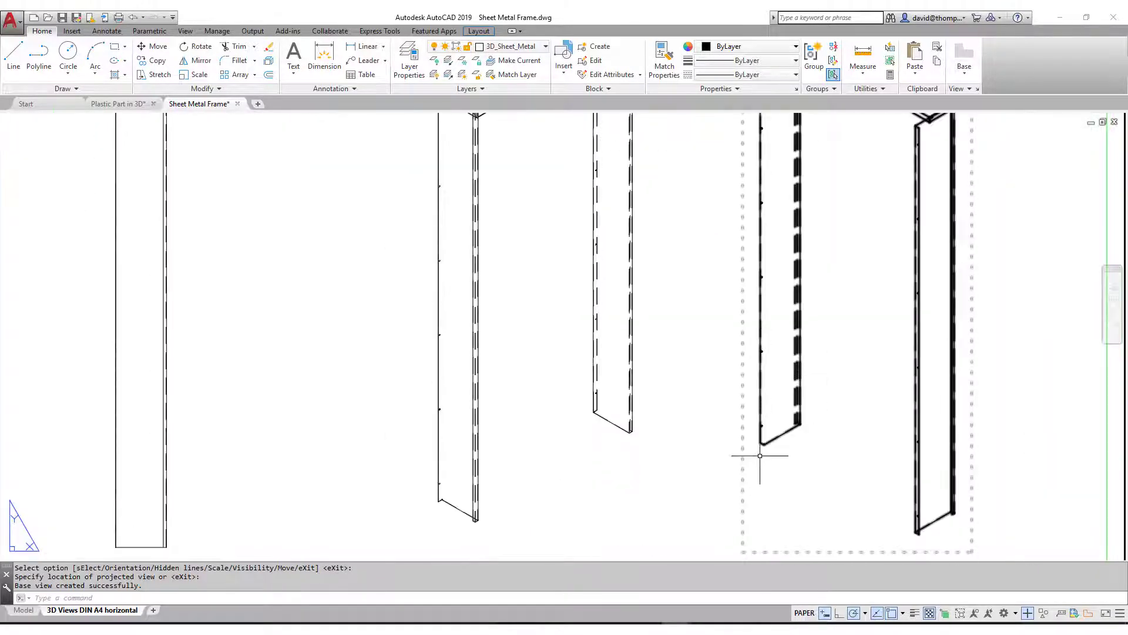
{"action": "scroll", "coordinate": [760, 456], "scroll_direction": "up", "scroll_amount": 5}
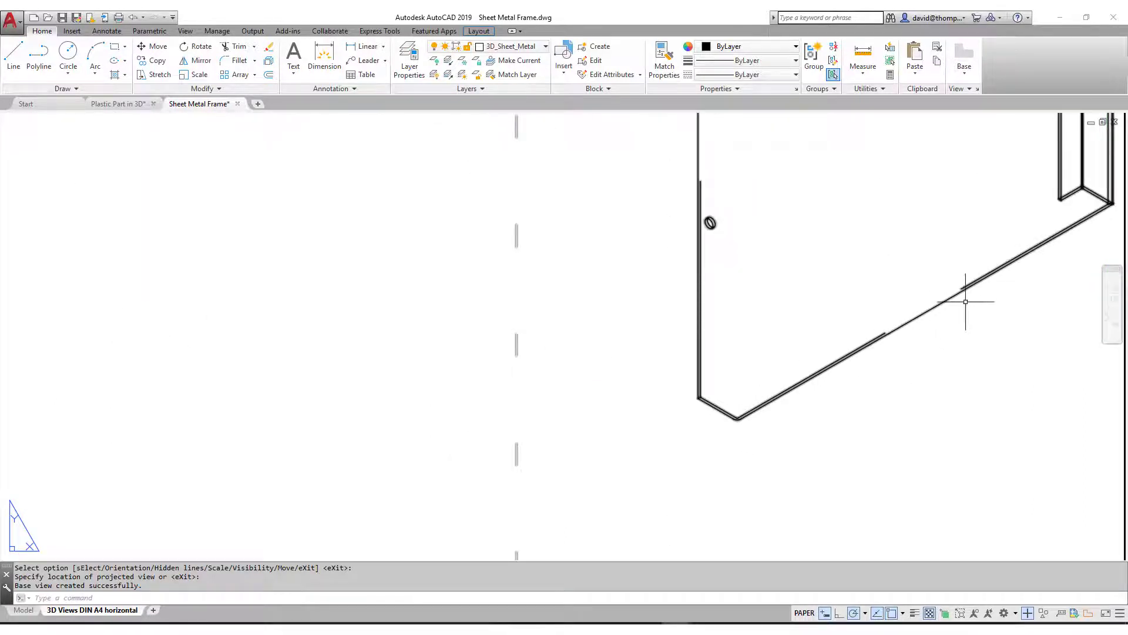
{"action": "scroll", "coordinate": [722, 401], "scroll_direction": "up", "scroll_amount": 4}
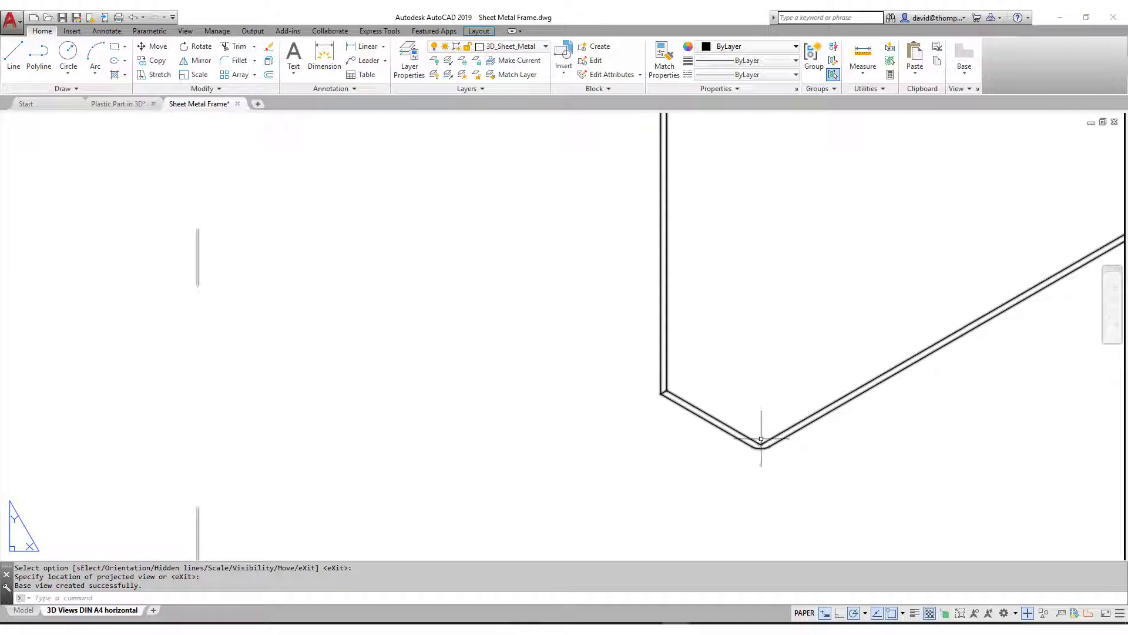
{"action": "scroll", "coordinate": [760, 406], "scroll_direction": "down", "scroll_amount": 5}
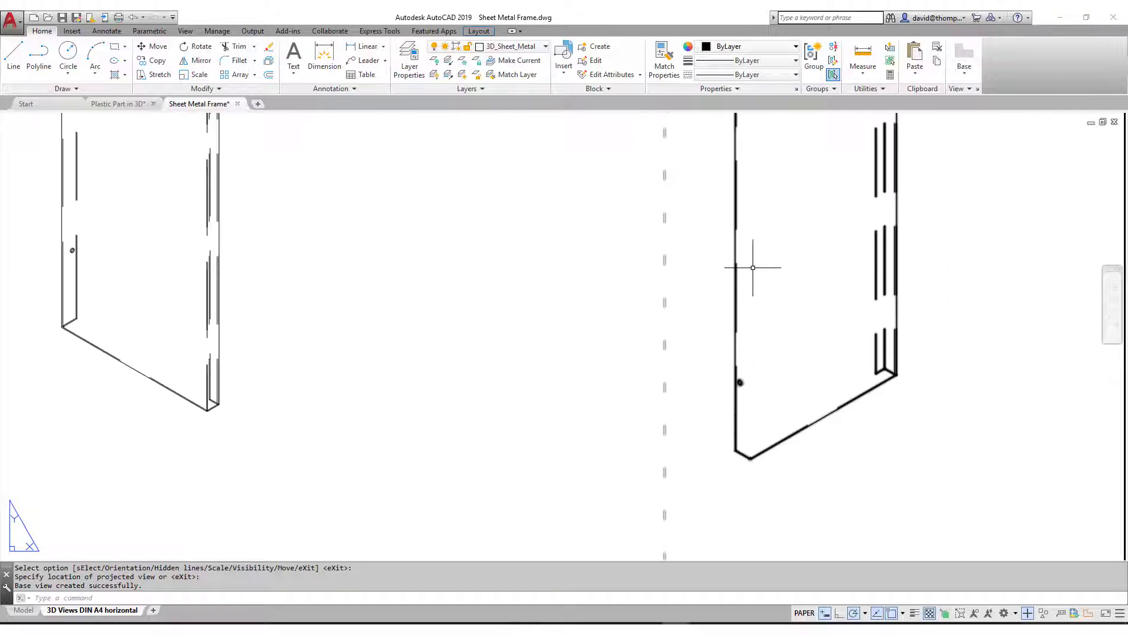
{"action": "scroll", "coordinate": [734, 471], "scroll_direction": "down", "scroll_amount": 5}
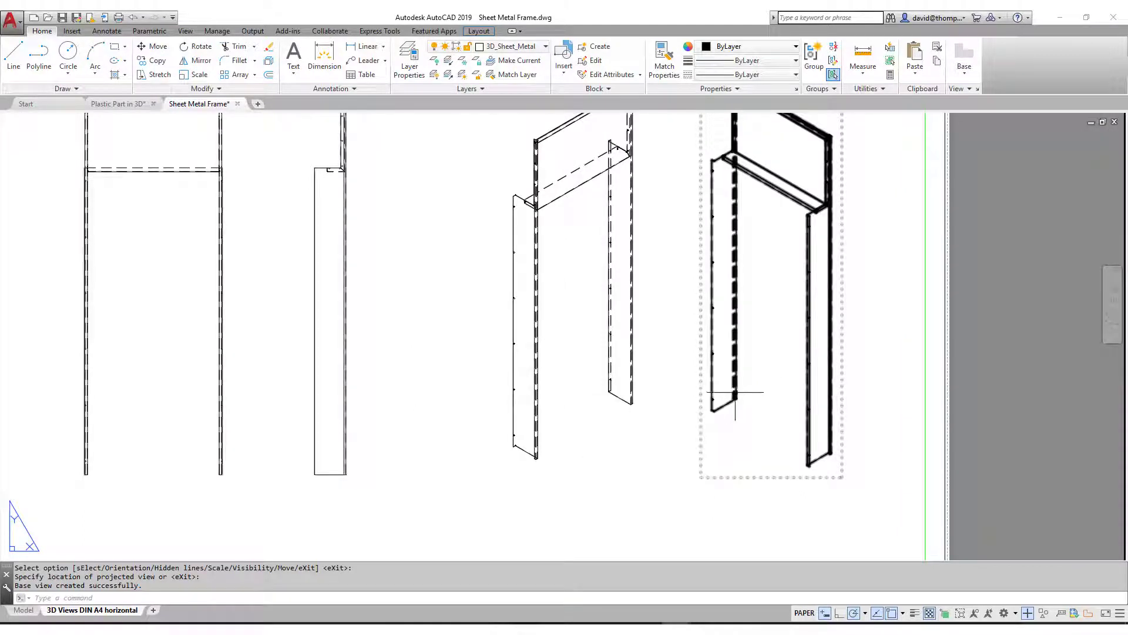
{"action": "scroll", "coordinate": [721, 416], "scroll_direction": "up", "scroll_amount": 10}
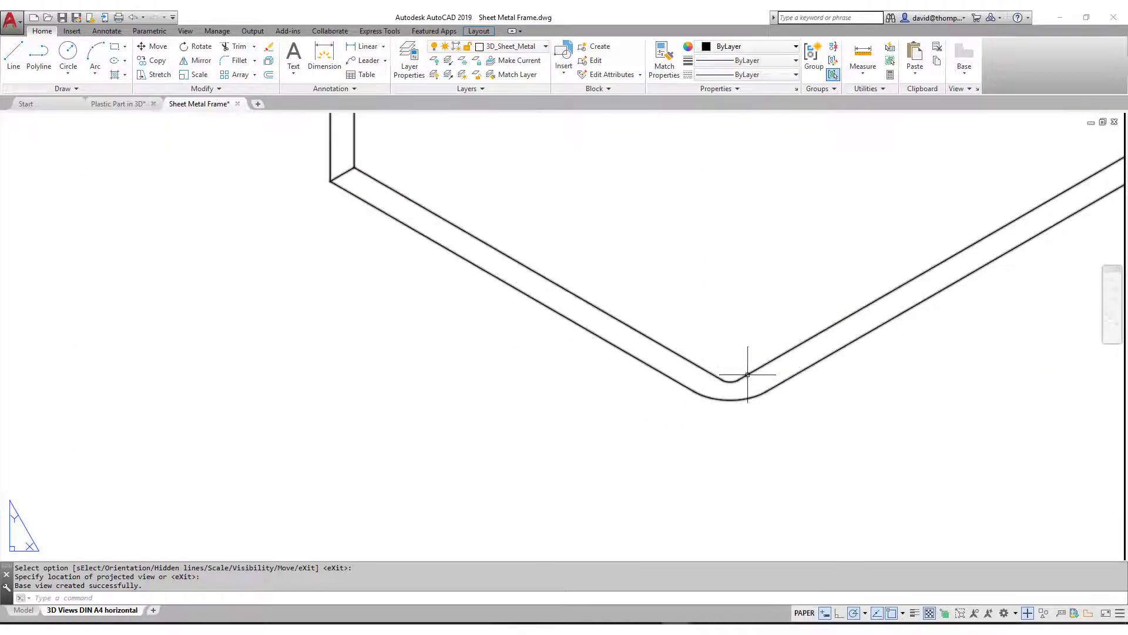
{"action": "scroll", "coordinate": [686, 373], "scroll_direction": "down", "scroll_amount": 10}
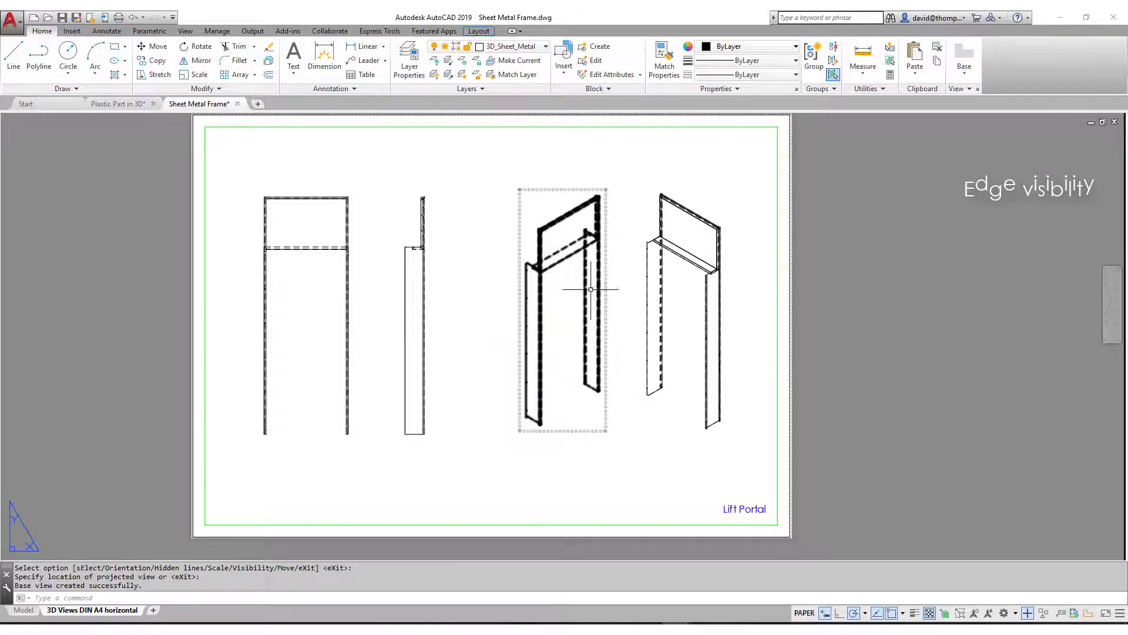
- Turn on tangent edges for the first isometric view
{"action": "left_click", "coordinate": [554, 287]}
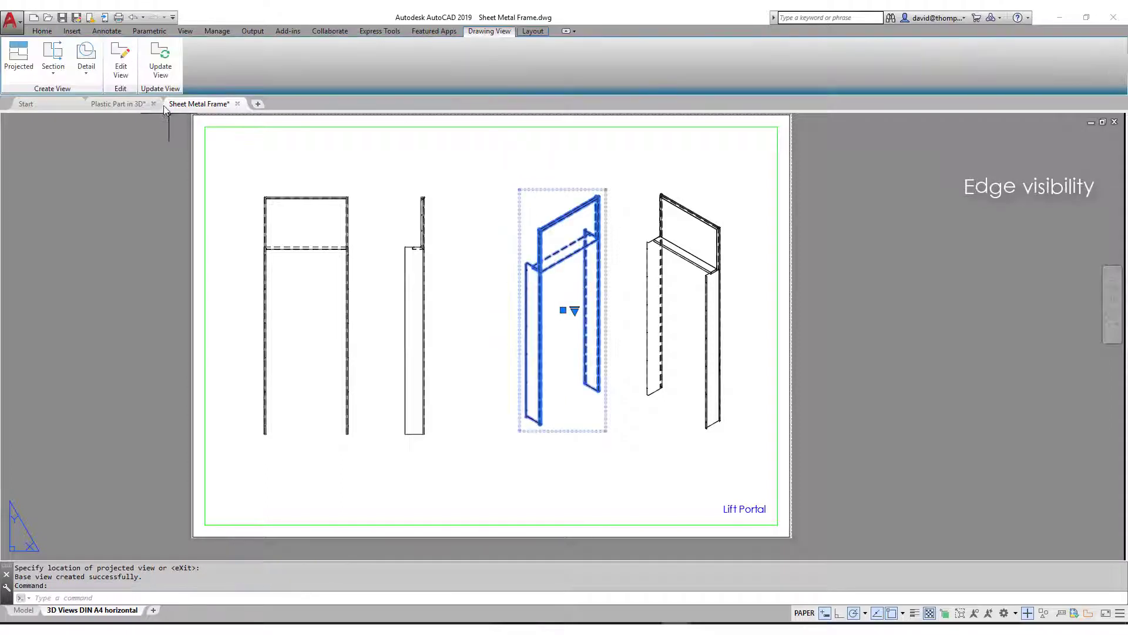
{"action": "left_click", "coordinate": [120, 59]}
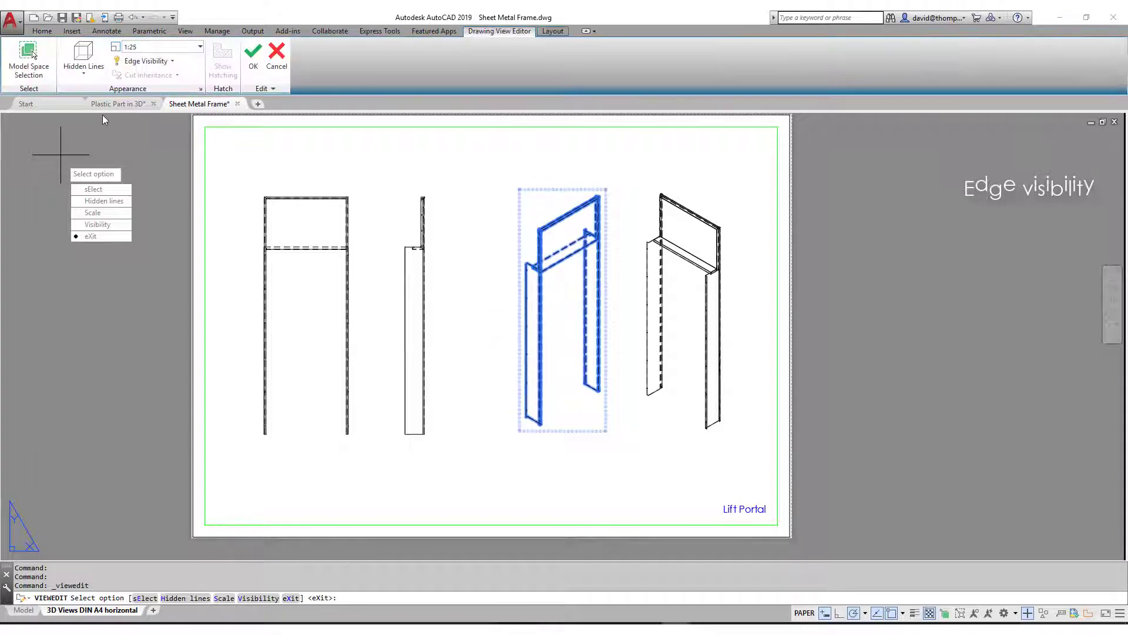
{"action": "left_click", "coordinate": [173, 61]}
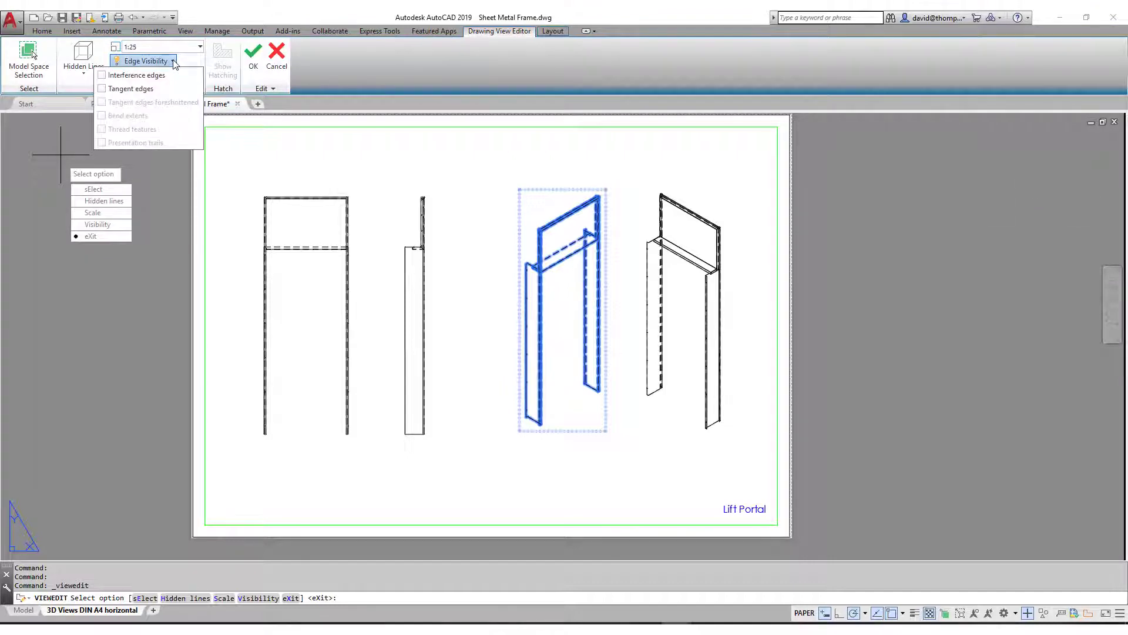
{"action": "left_click", "coordinate": [103, 89]}
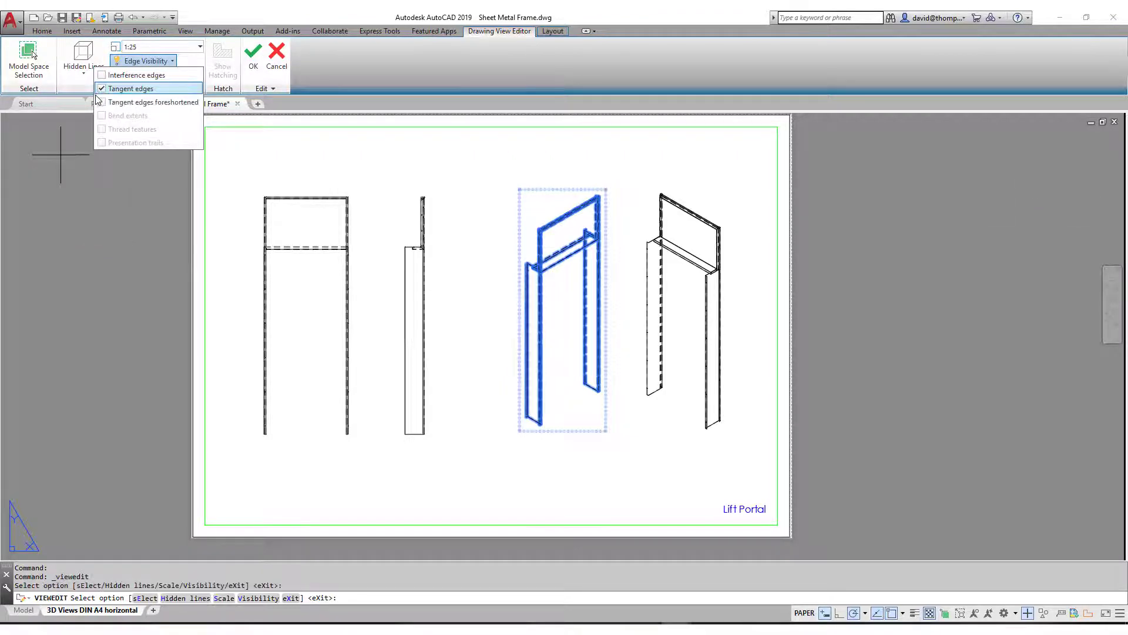
{"action": "scroll", "coordinate": [553, 425], "scroll_direction": "up", "scroll_amount": 2}
{"action": "scroll", "coordinate": [552, 428], "scroll_direction": "up", "scroll_amount": 3}
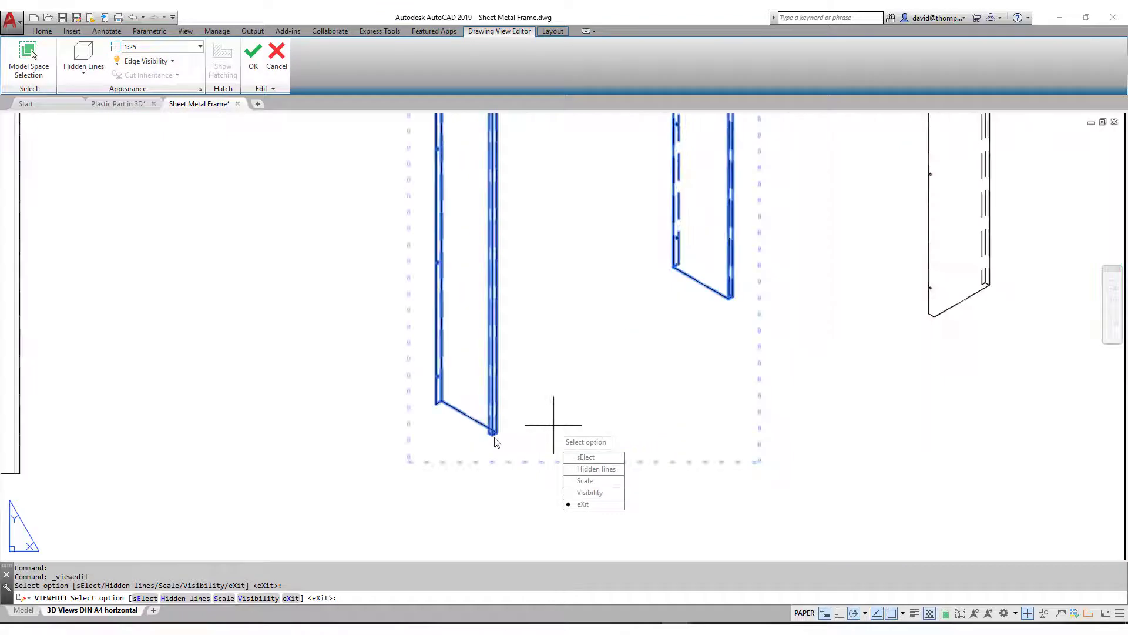
{"action": "scroll", "coordinate": [487, 449], "scroll_direction": "up", "scroll_amount": 2}
{"action": "scroll", "coordinate": [470, 456], "scroll_direction": "down", "scroll_amount": 2}
{"action": "scroll", "coordinate": [494, 442], "scroll_direction": "down", "scroll_amount": 2}
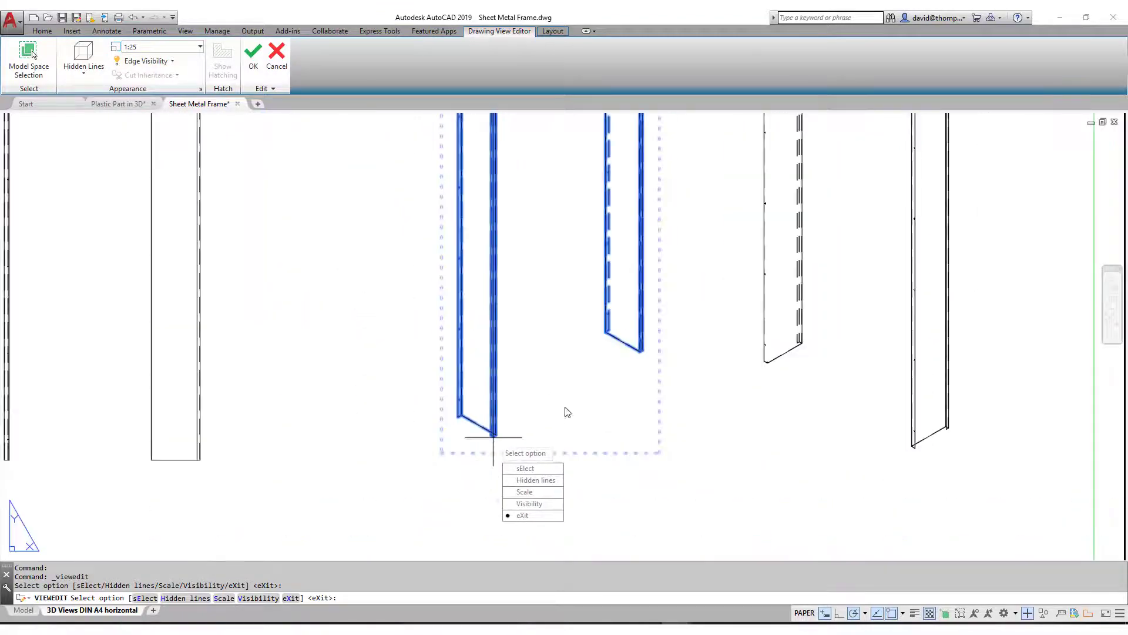
{"action": "scroll", "coordinate": [551, 432], "scroll_direction": "down", "scroll_amount": 2}
{"action": "scroll", "coordinate": [550, 425], "scroll_direction": "up", "scroll_amount": 4}
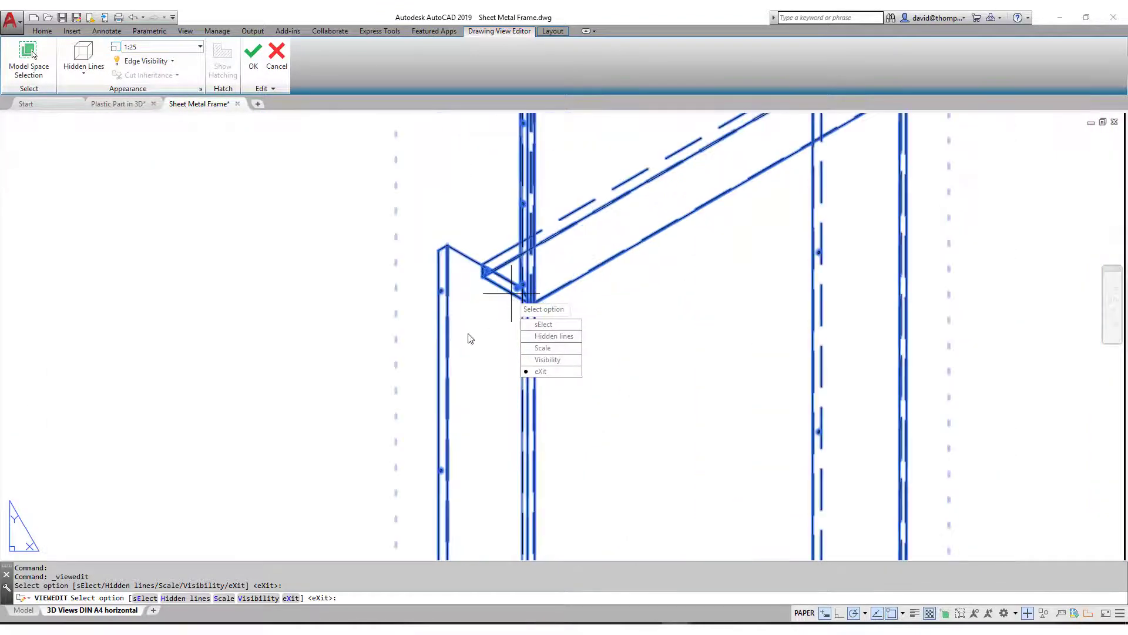
{"action": "scroll", "coordinate": [467, 338], "scroll_direction": "down", "scroll_amount": 2}
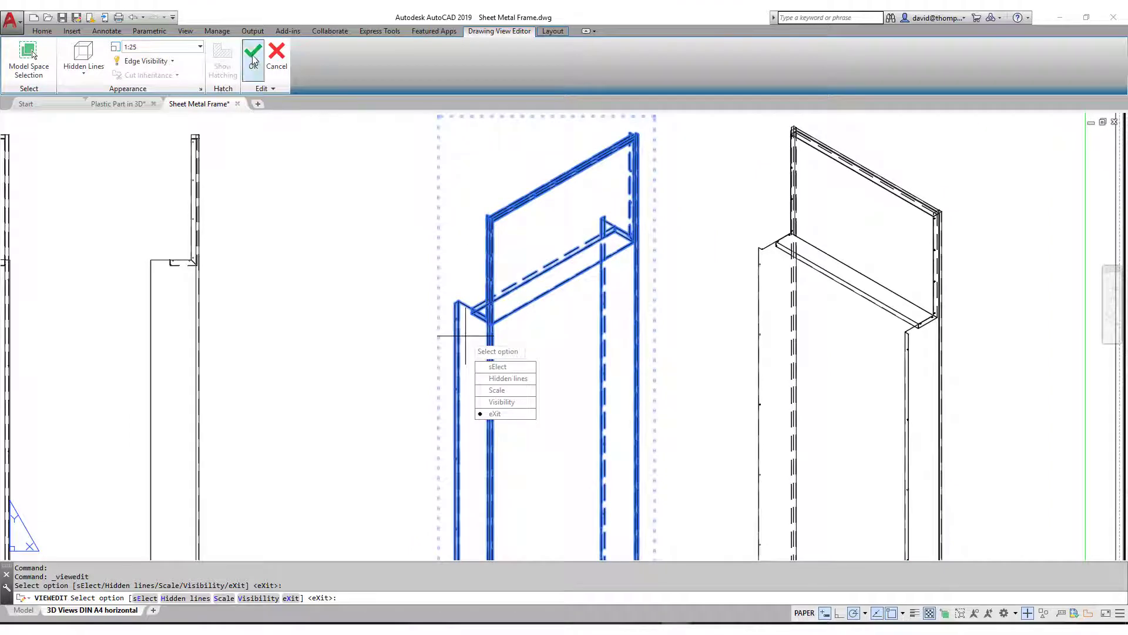
{"action": "left_click", "coordinate": [253, 59]}
{"action": "scroll", "coordinate": [449, 189], "scroll_direction": "down", "scroll_amount": 1}
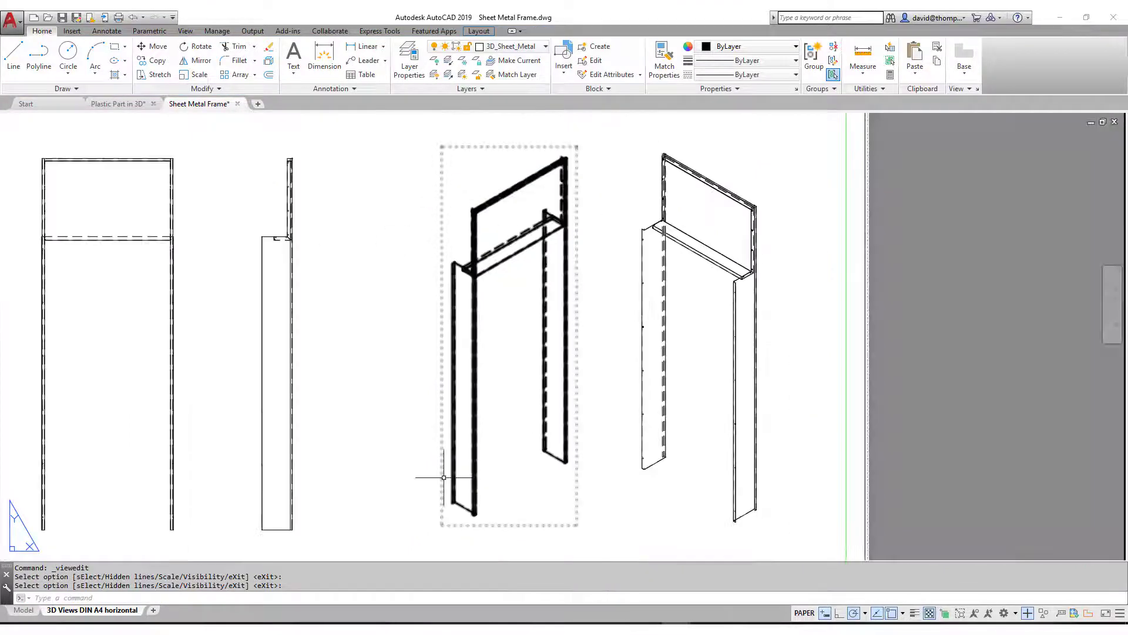
{"action": "scroll", "coordinate": [447, 353], "scroll_direction": "up", "scroll_amount": 4}
{"action": "scroll", "coordinate": [509, 496], "scroll_direction": "up", "scroll_amount": 4}
{"action": "scroll", "coordinate": [627, 436], "scroll_direction": "down", "scroll_amount": 1}
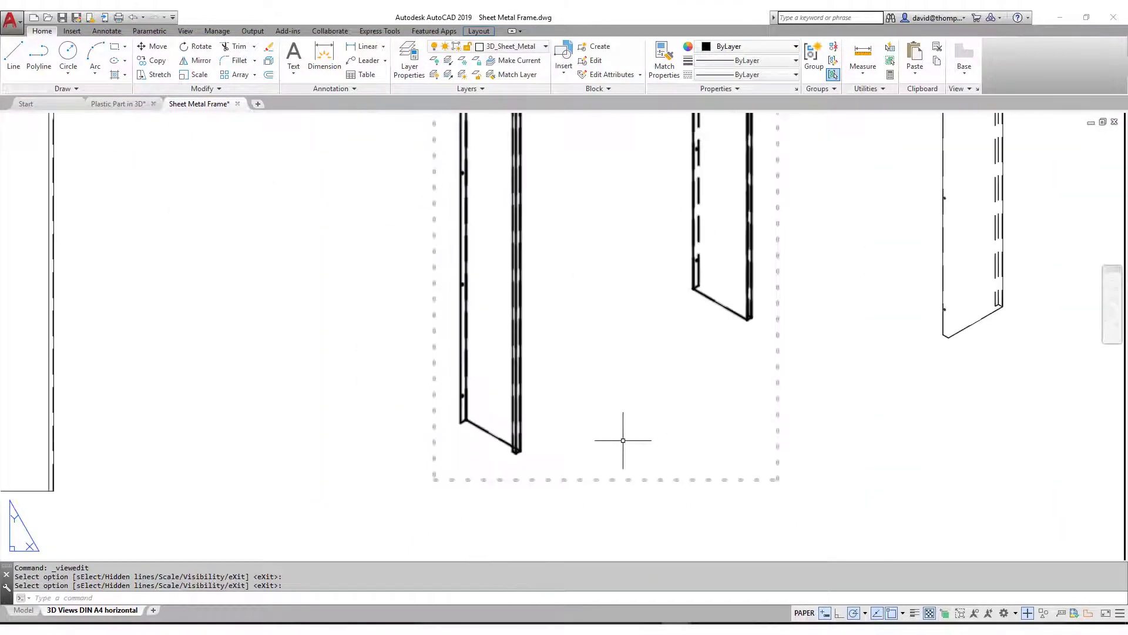
{"action": "scroll", "coordinate": [584, 448], "scroll_direction": "down", "scroll_amount": 2}
{"action": "scroll", "coordinate": [584, 449], "scroll_direction": "up", "scroll_amount": 5}
{"action": "scroll", "coordinate": [575, 448], "scroll_direction": "down", "scroll_amount": 5}
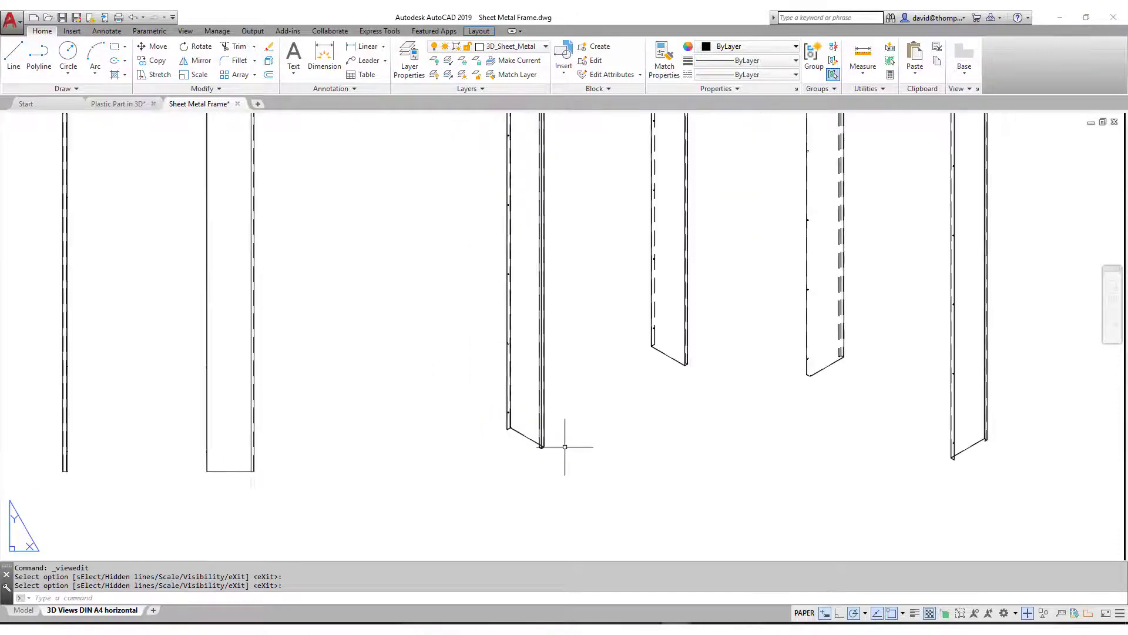
{"action": "scroll", "coordinate": [565, 446], "scroll_direction": "down", "scroll_amount": 4}
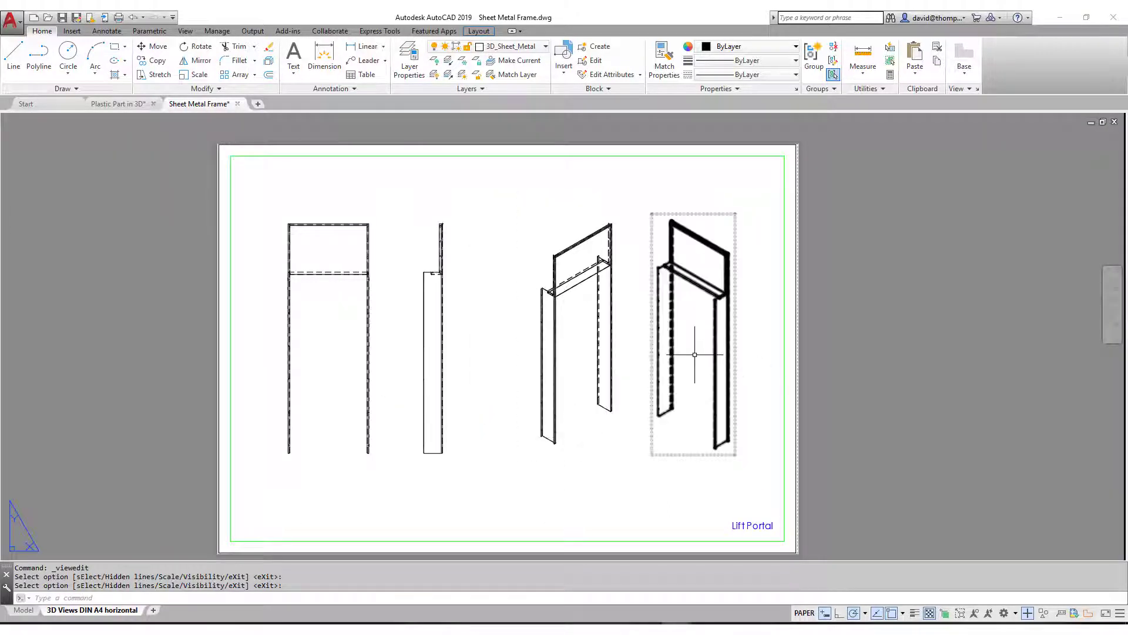
- Turn on tangent edges for the right-hand isometric view
{"action": "left_click", "coordinate": [695, 355]}
{"action": "left_click", "coordinate": [119, 63]}
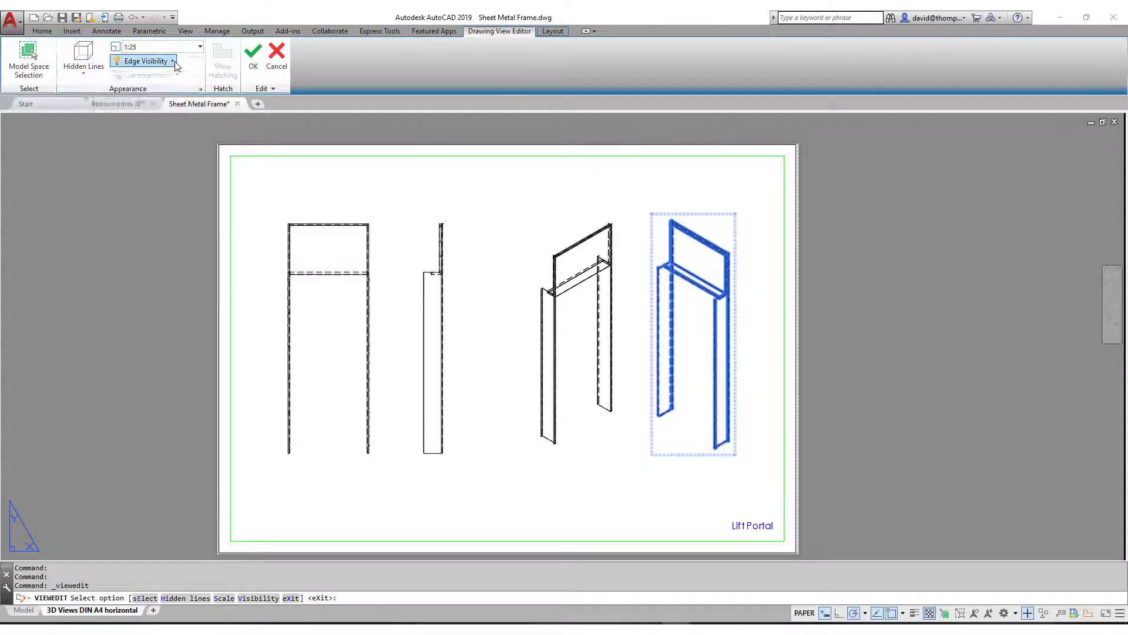
{"action": "left_click", "coordinate": [172, 61]}
{"action": "left_click", "coordinate": [103, 89]}
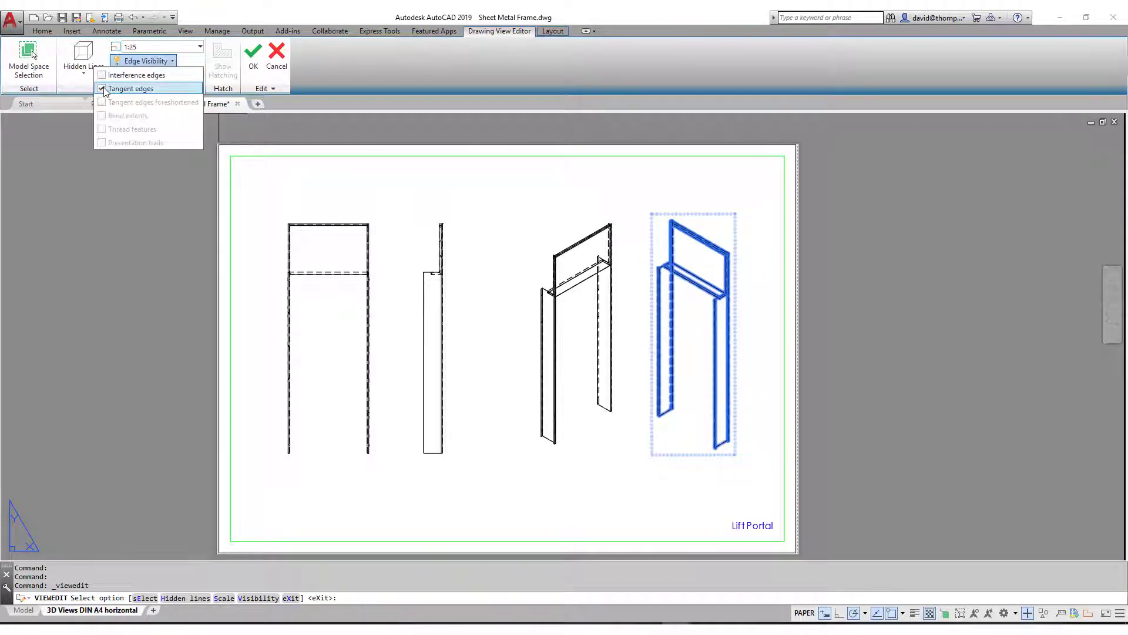
{"action": "key", "text": "Down"}
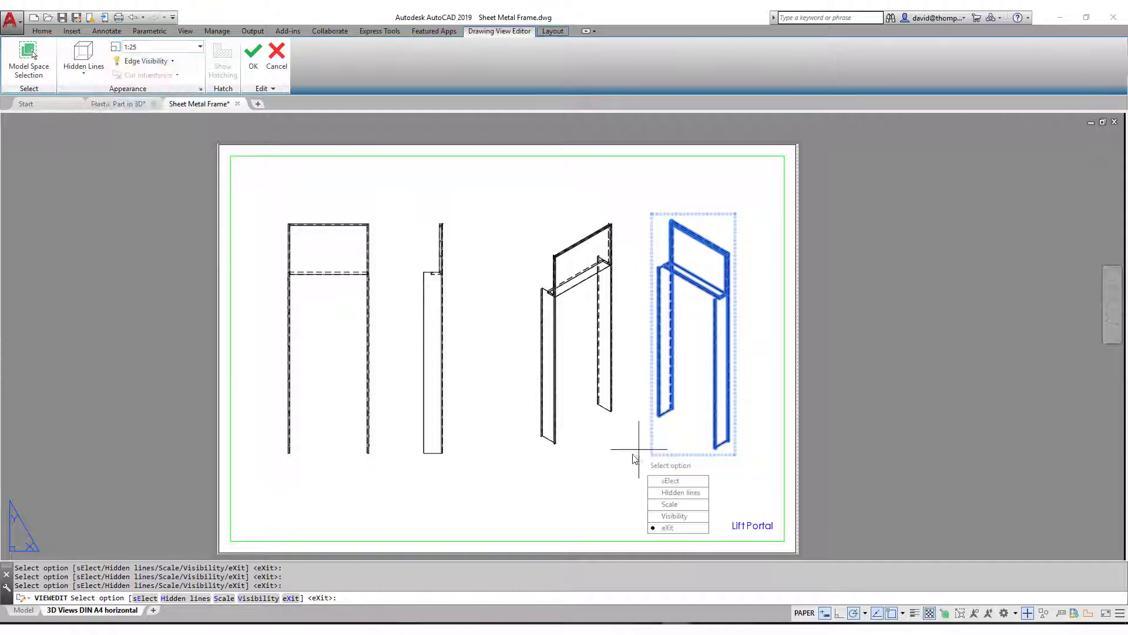
{"action": "key", "text": "Escape"}
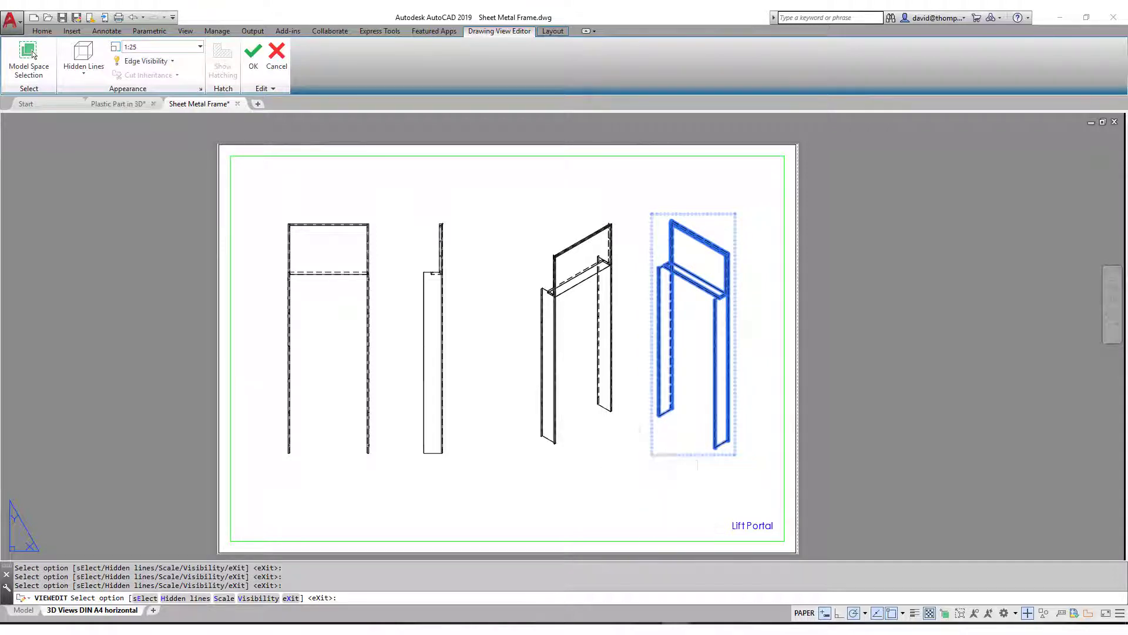
{"action": "scroll", "coordinate": [621, 398], "scroll_direction": "up", "scroll_amount": 4}
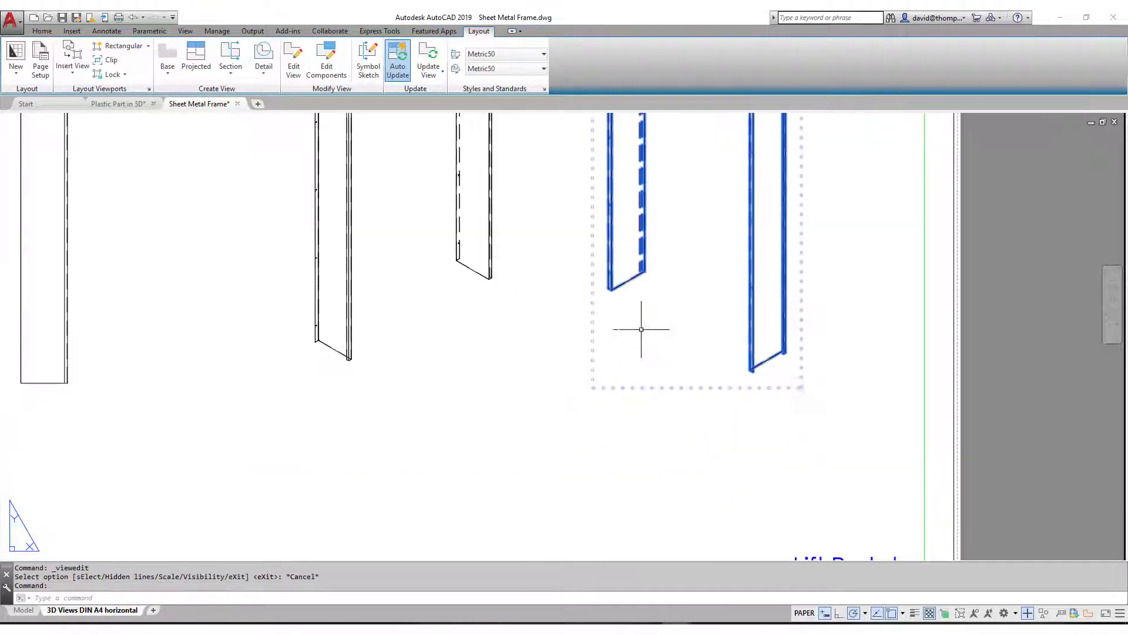
{"action": "left_click", "coordinate": [645, 327]}
{"action": "scroll", "coordinate": [644, 329], "scroll_direction": "up", "scroll_amount": 5}
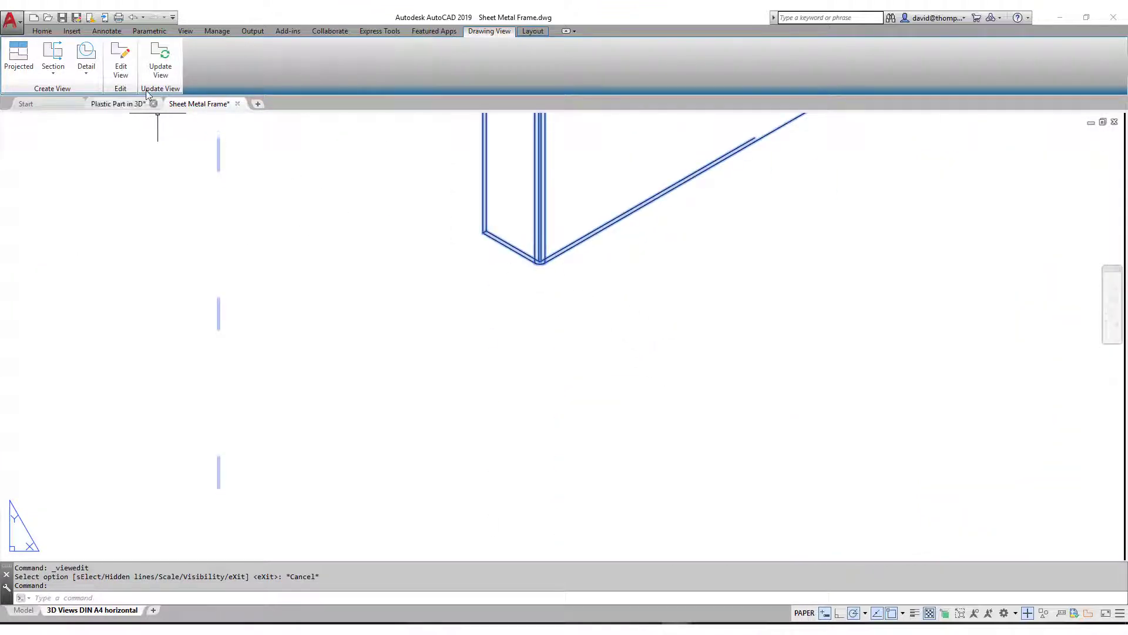
{"action": "left_click", "coordinate": [121, 59]}
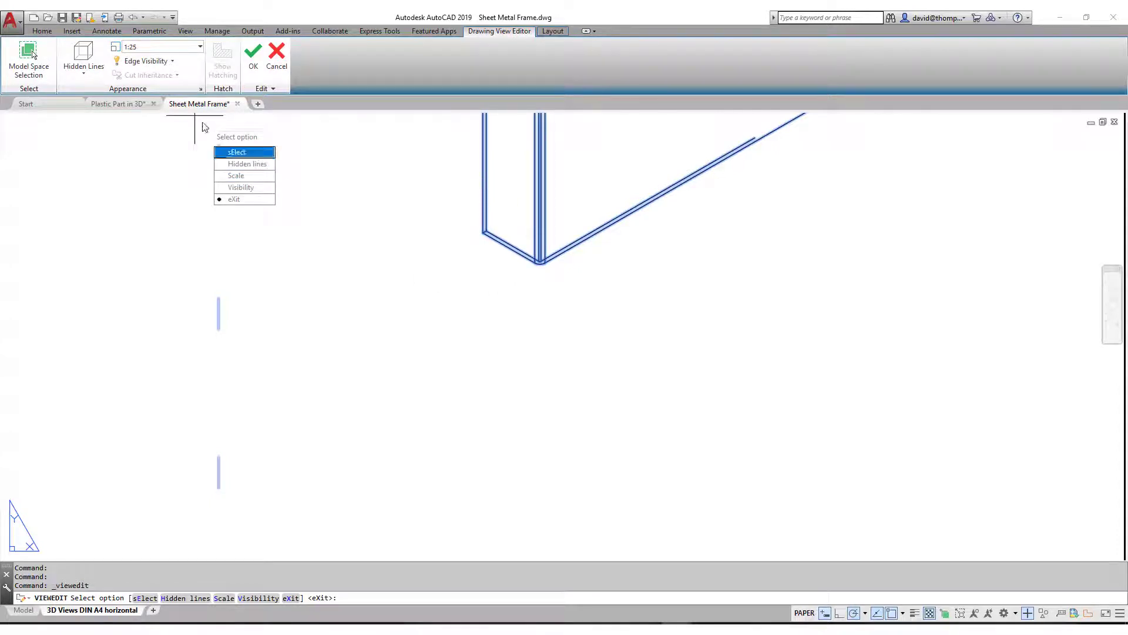
{"action": "left_click", "coordinate": [147, 61]}
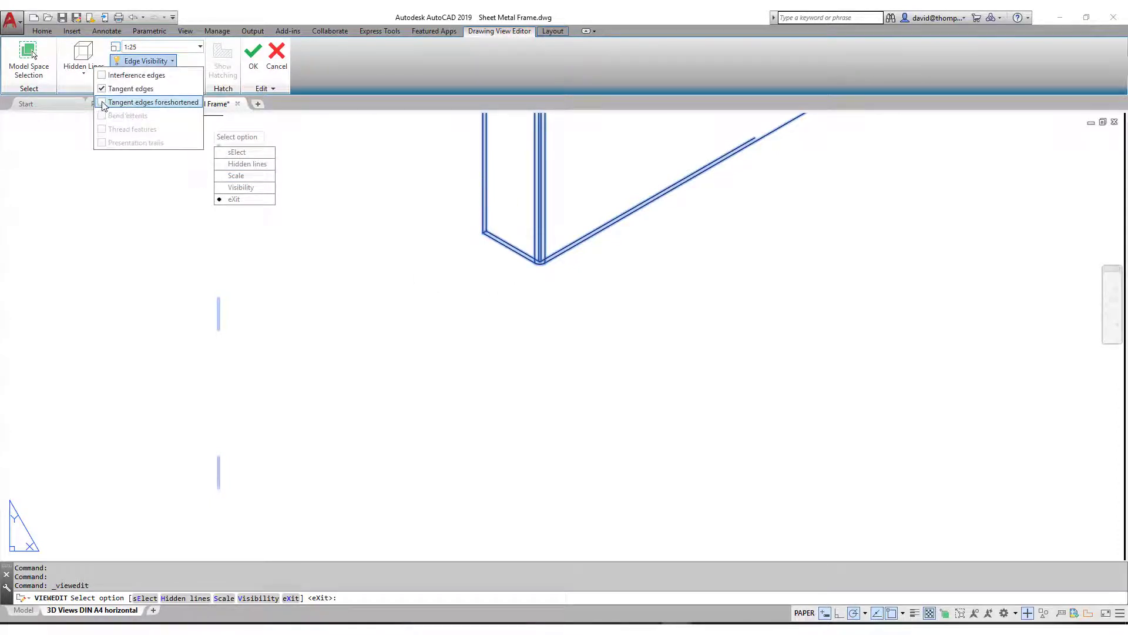
{"action": "left_click", "coordinate": [102, 102]}
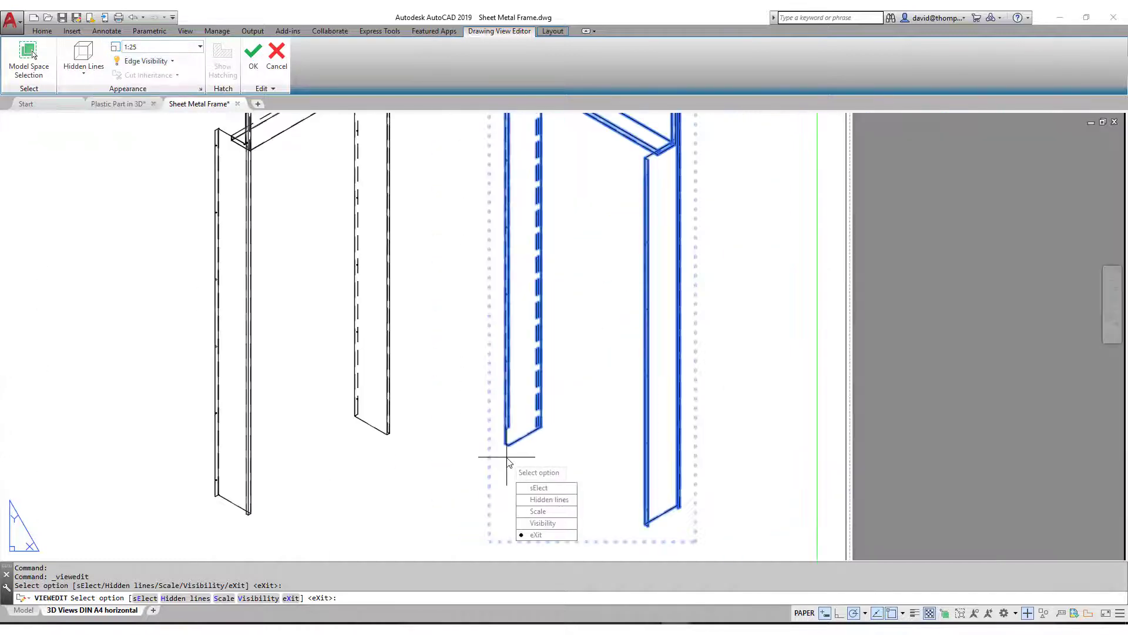
{"action": "scroll", "coordinate": [486, 322], "scroll_direction": "up", "scroll_amount": 3}
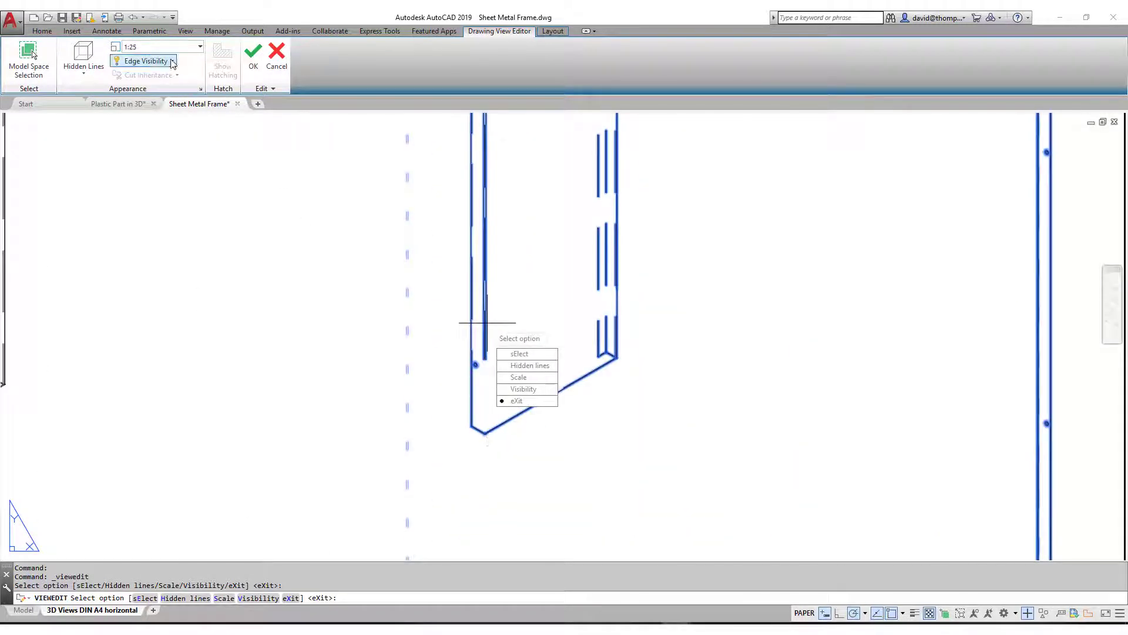
{"action": "left_click", "coordinate": [145, 61]}
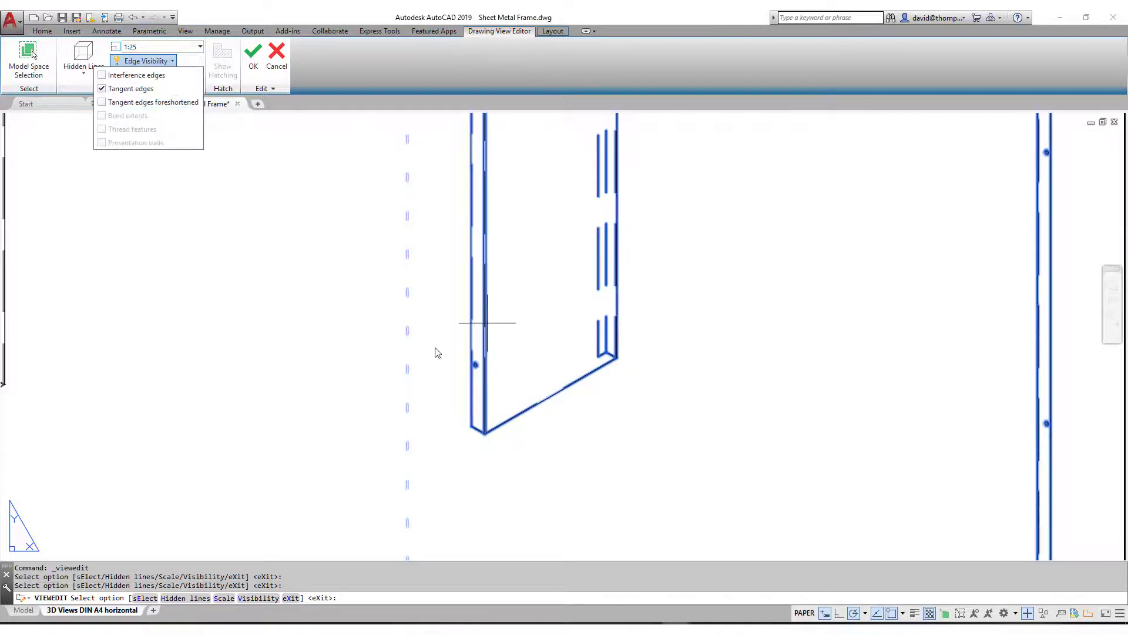
{"action": "scroll", "coordinate": [504, 400], "scroll_direction": "down", "scroll_amount": 4}
{"action": "key", "text": "Escape"}
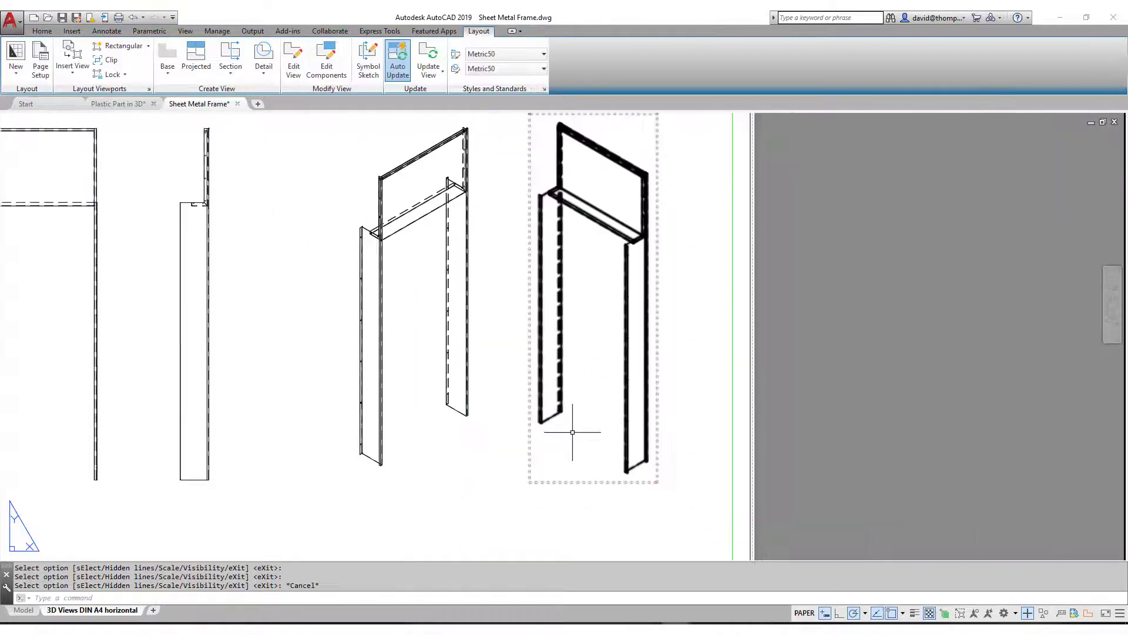
{"action": "scroll", "coordinate": [529, 366], "scroll_direction": "down", "scroll_amount": 2}
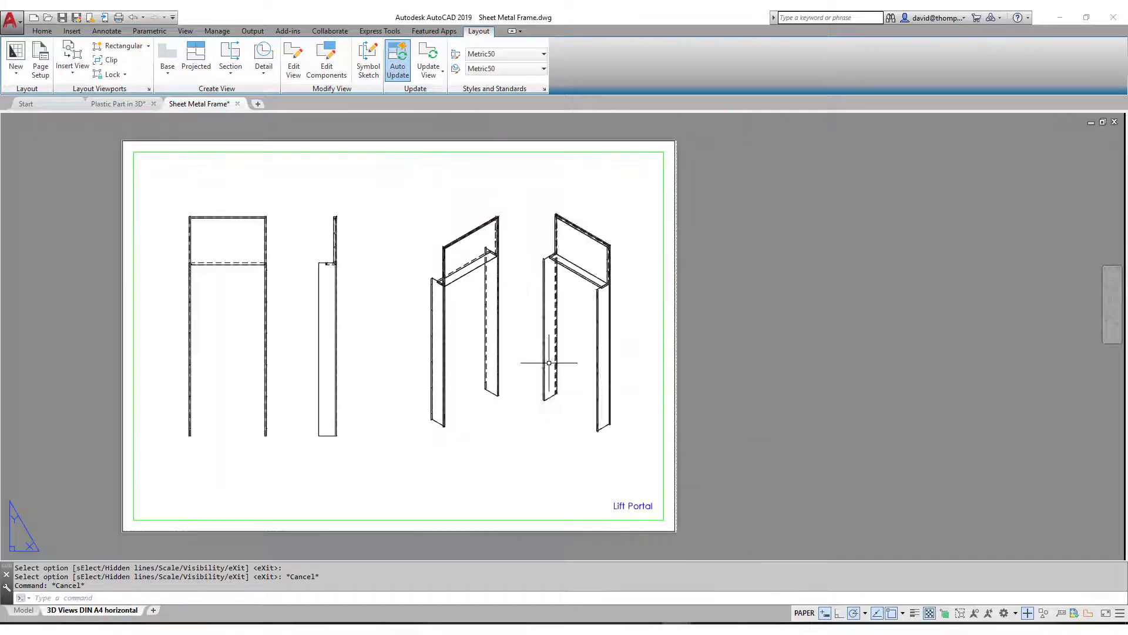
{"action": "scroll", "coordinate": [469, 305], "scroll_direction": "up", "scroll_amount": 5}
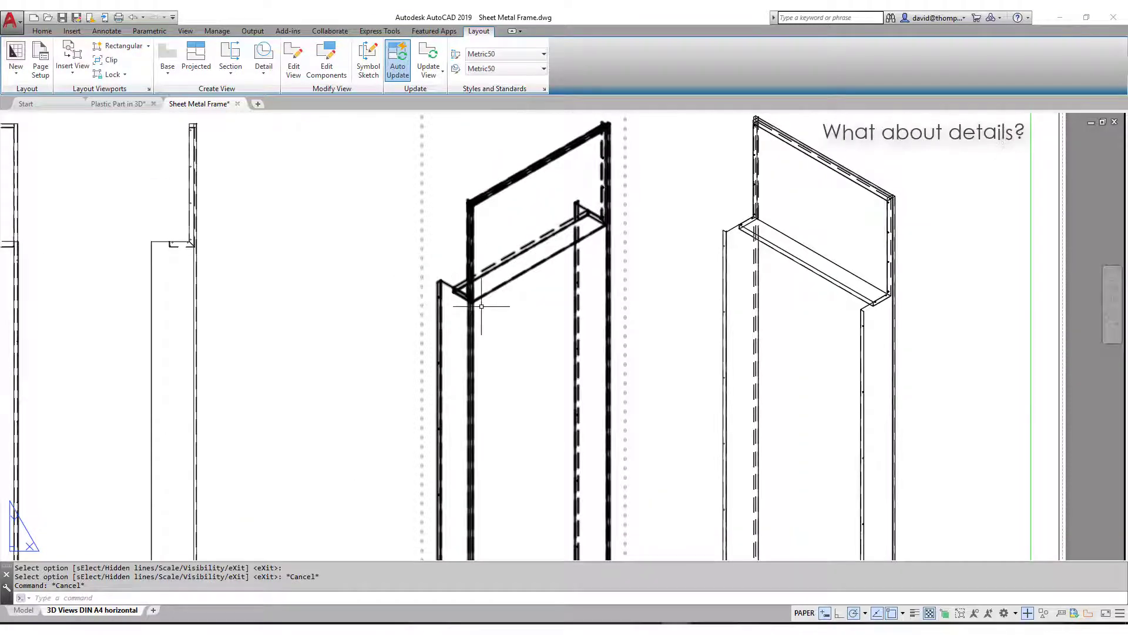
- Draw a circular detail boundary with smooth edges and a connection line around the isometric frame's upper corner joint
{"action": "left_click", "coordinate": [263, 66]}
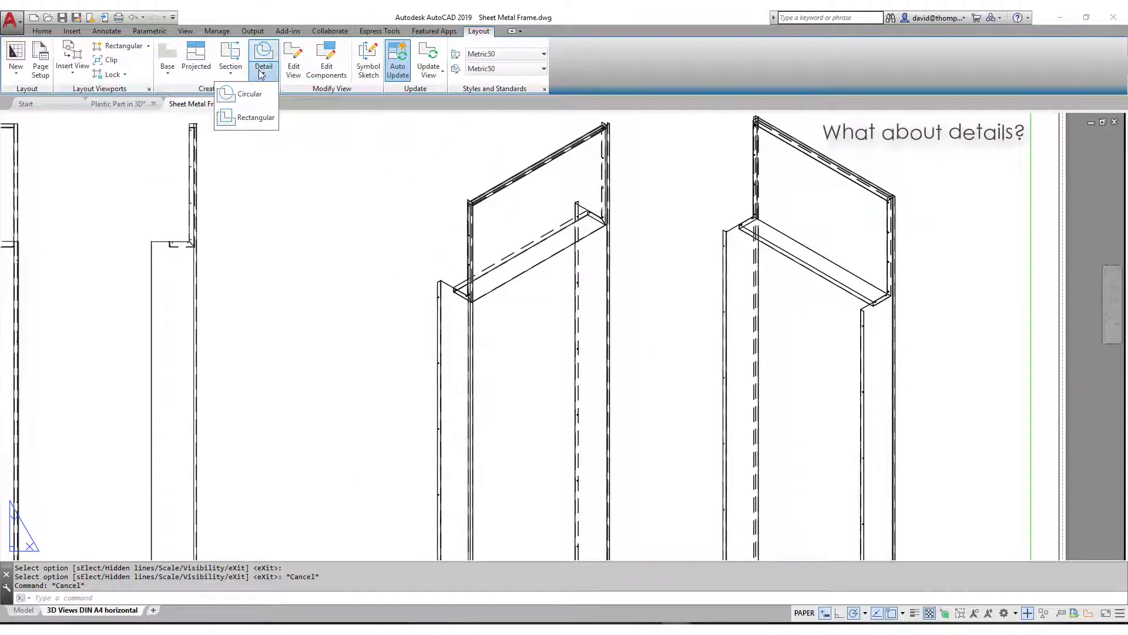
{"action": "left_click", "coordinate": [246, 95]}
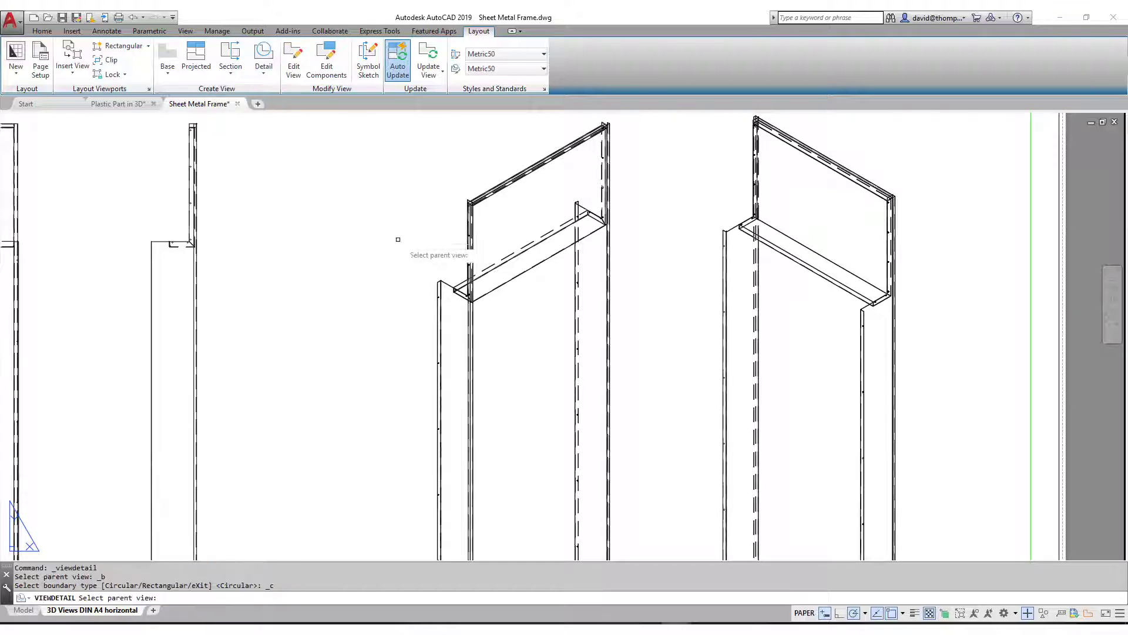
{"action": "left_click", "coordinate": [450, 254]}
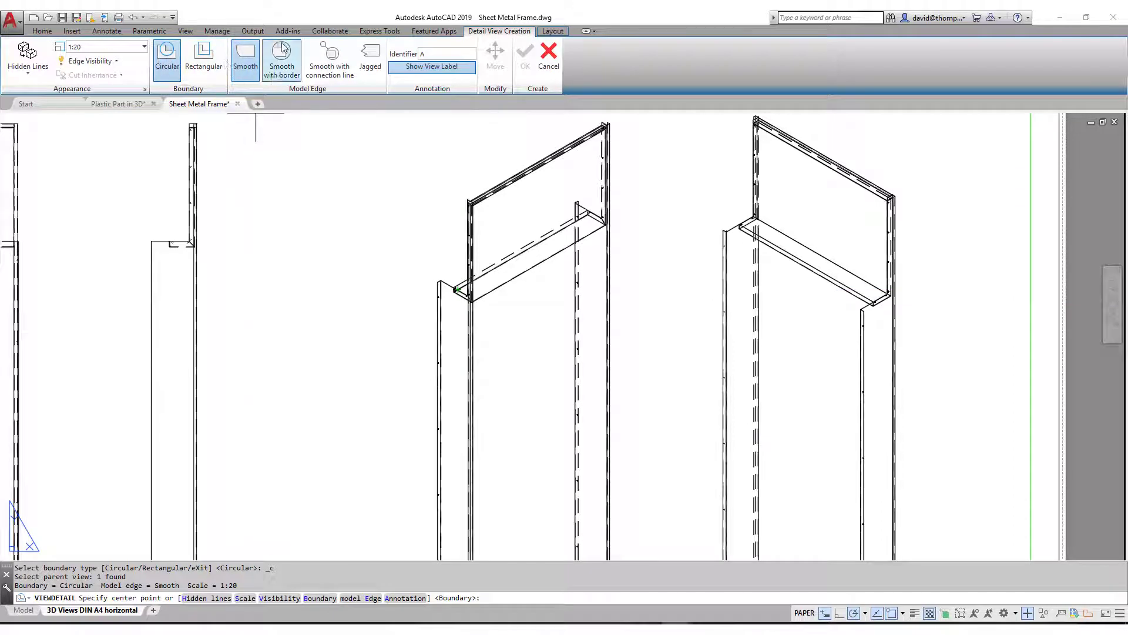
{"action": "left_click", "coordinate": [330, 59]}
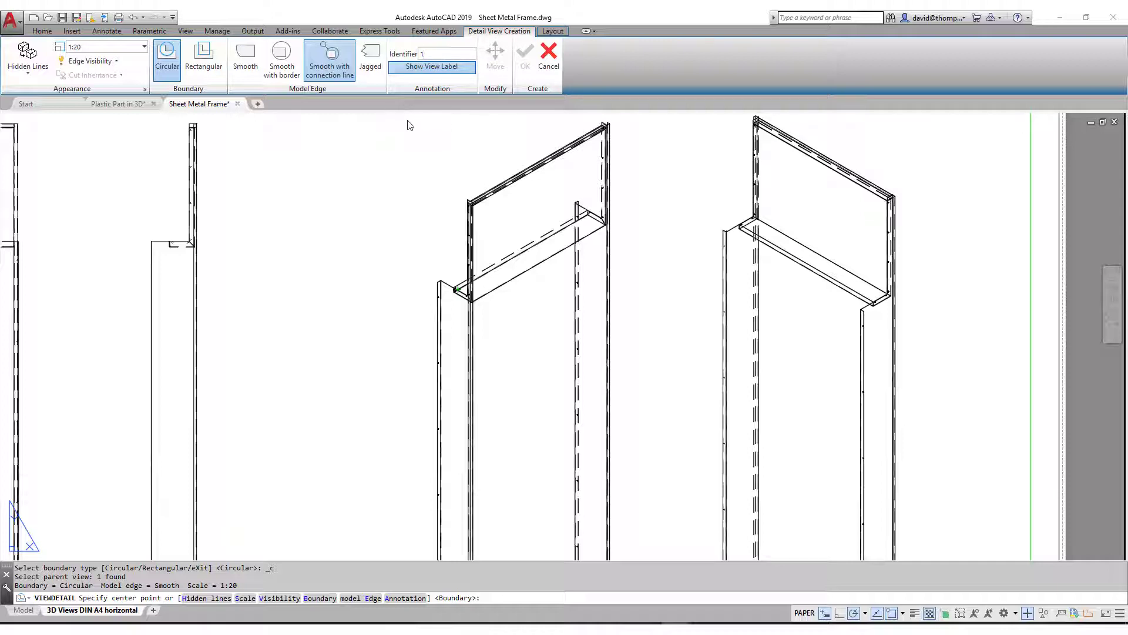
{"action": "left_click", "coordinate": [458, 277]}
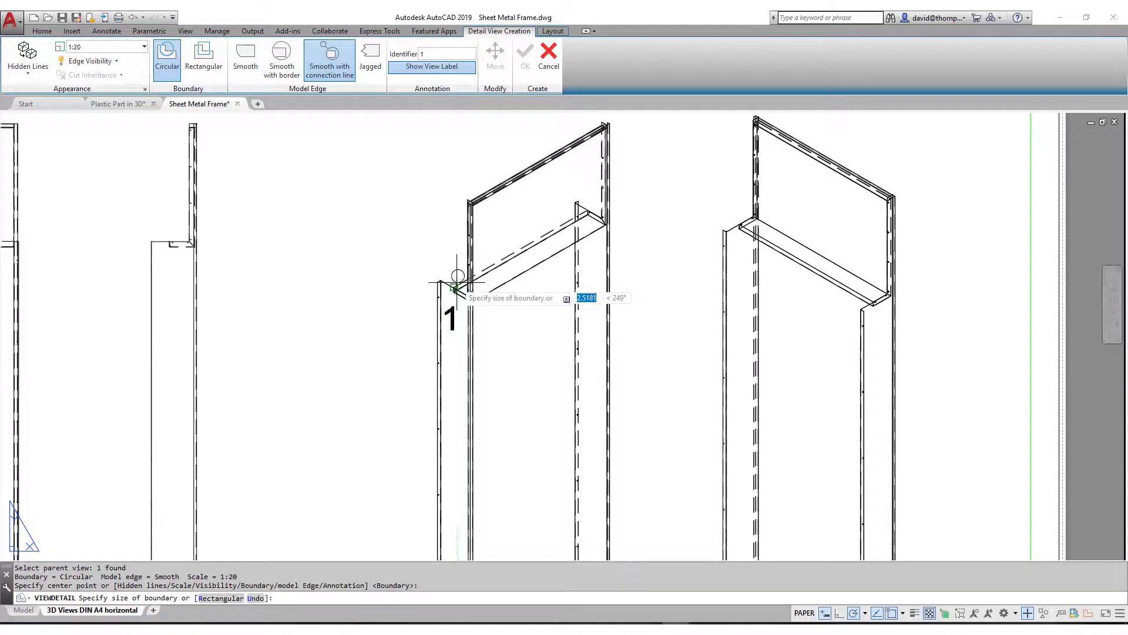
{"action": "left_click", "coordinate": [431, 311]}
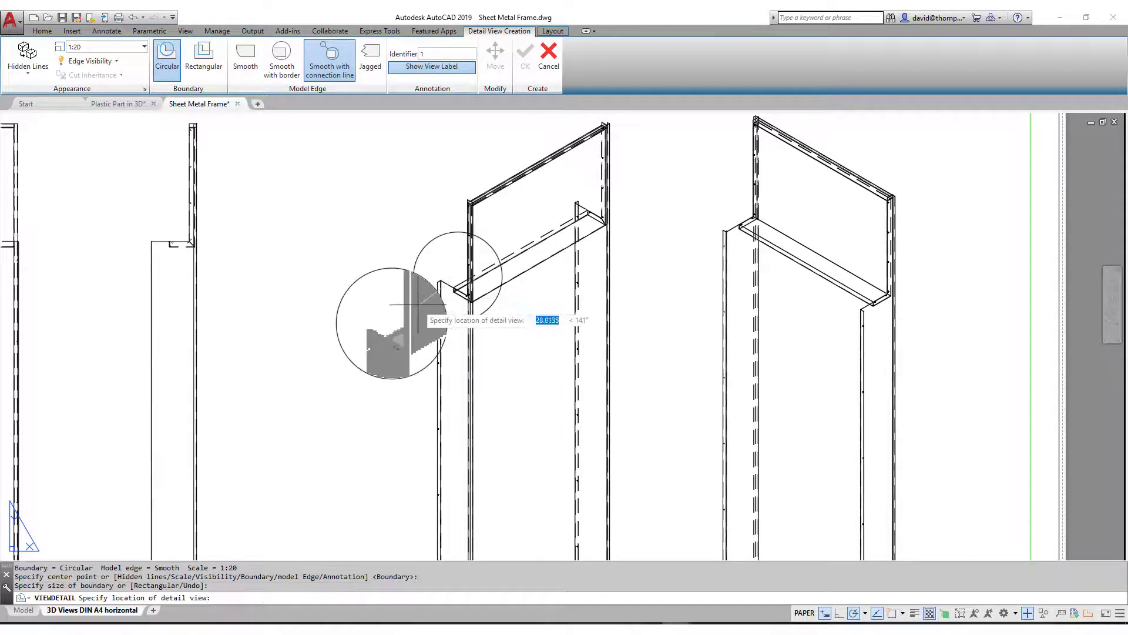
- Set the detail scale to 1:10 and place detail view 1 above the isometric frame
{"action": "scroll", "coordinate": [414, 304], "scroll_direction": "down", "scroll_amount": 3}
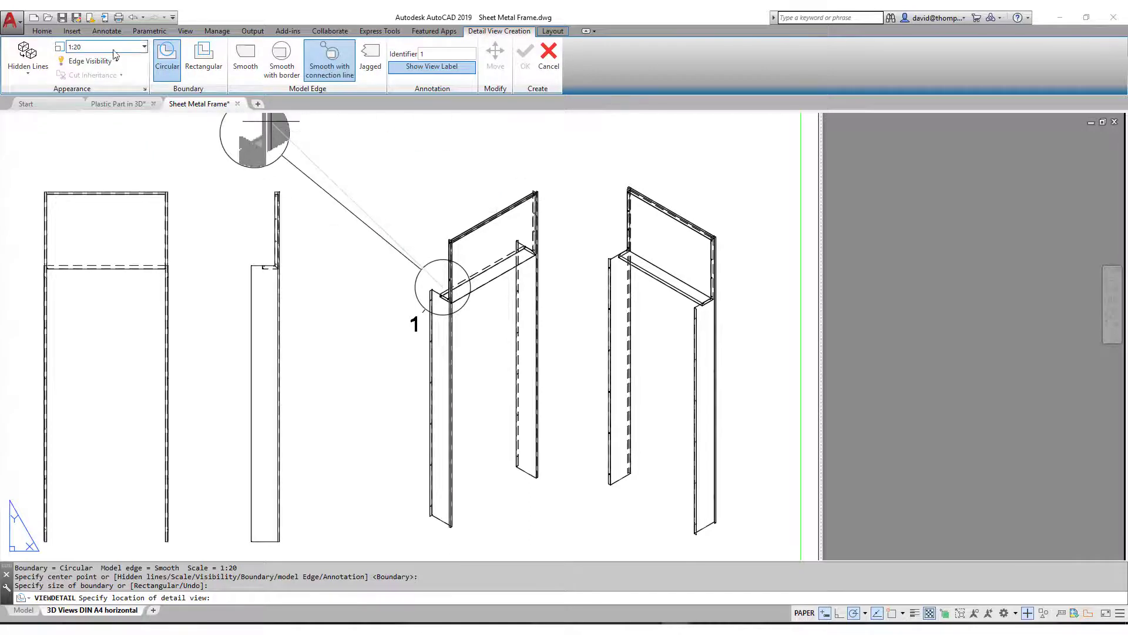
{"action": "left_click", "coordinate": [144, 47]}
{"action": "left_click", "coordinate": [117, 87]}
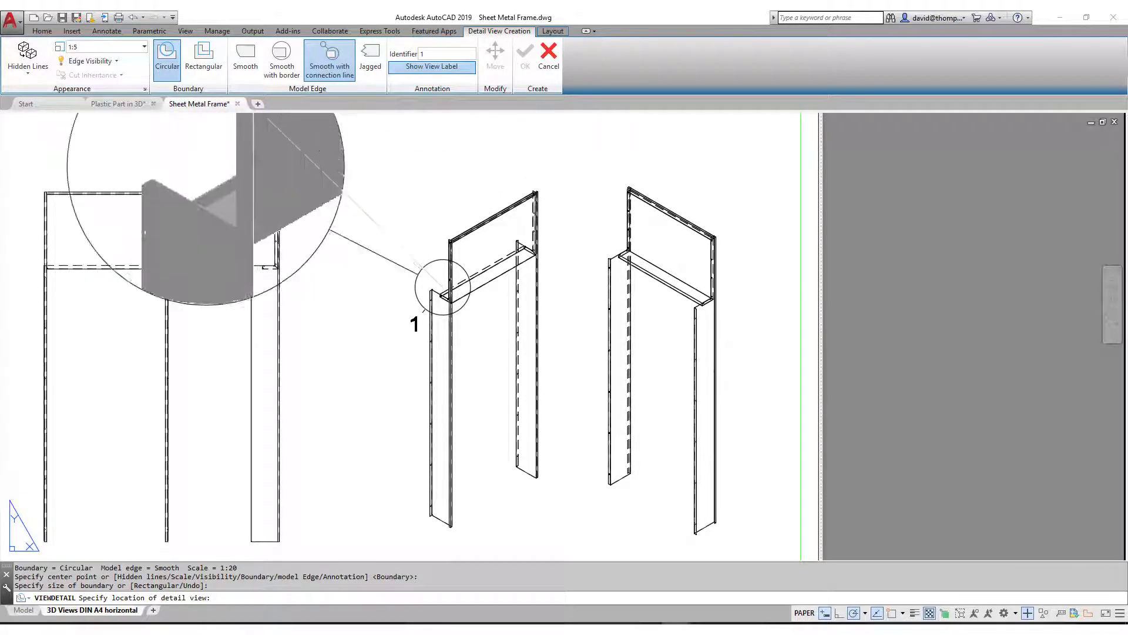
{"action": "scroll", "coordinate": [363, 201], "scroll_direction": "down", "scroll_amount": 5}
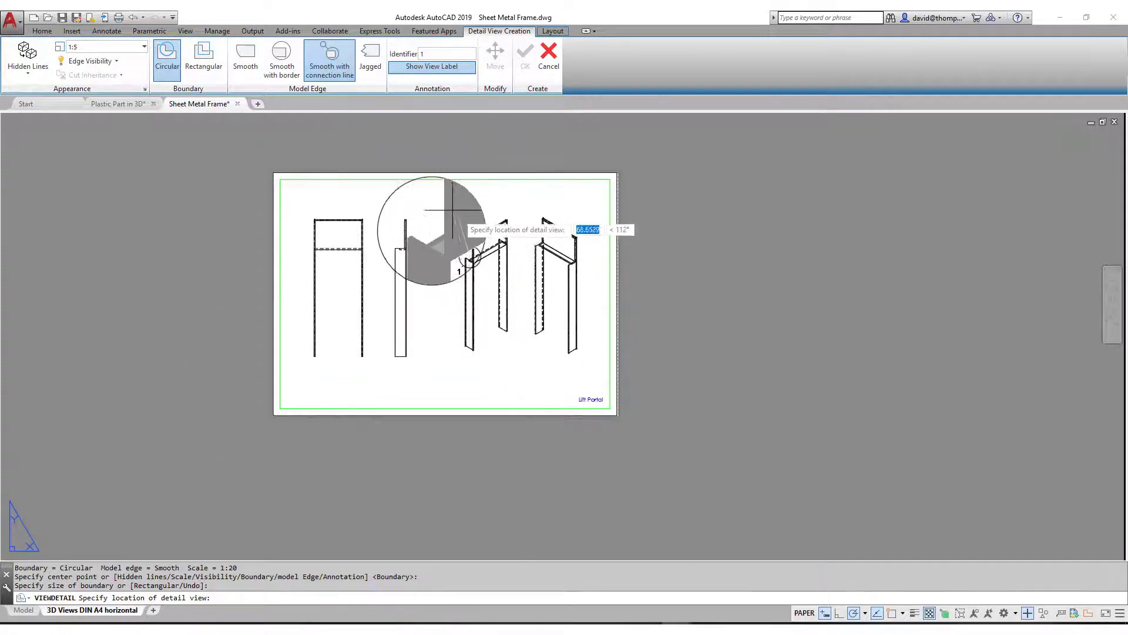
{"action": "left_click", "coordinate": [144, 48]}
{"action": "left_click", "coordinate": [118, 108]}
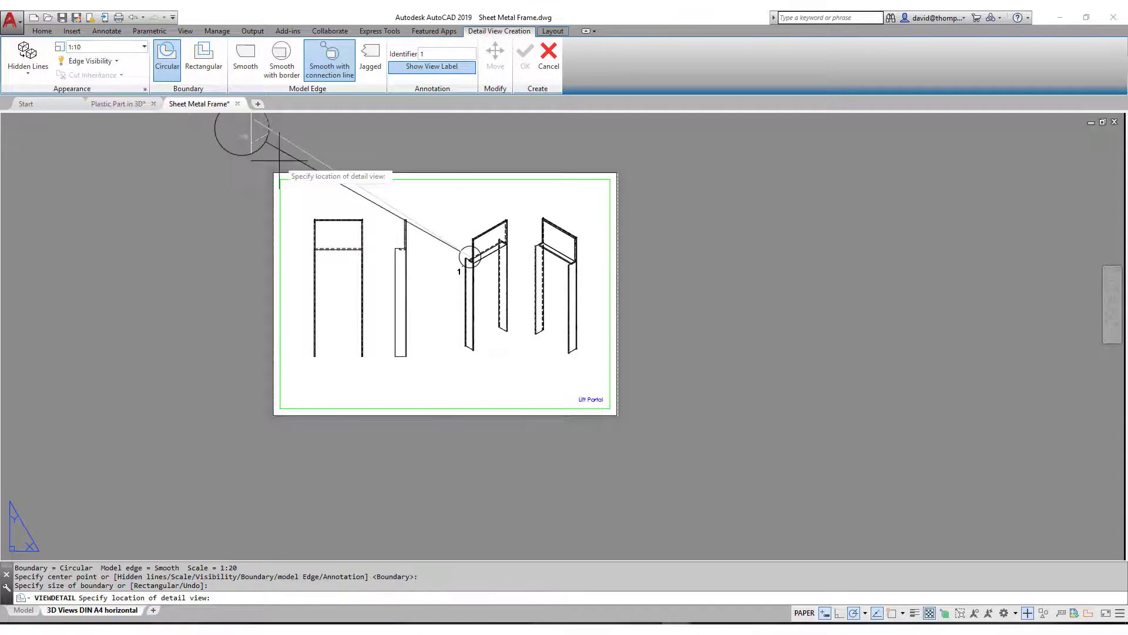
{"action": "left_click", "coordinate": [458, 208]}
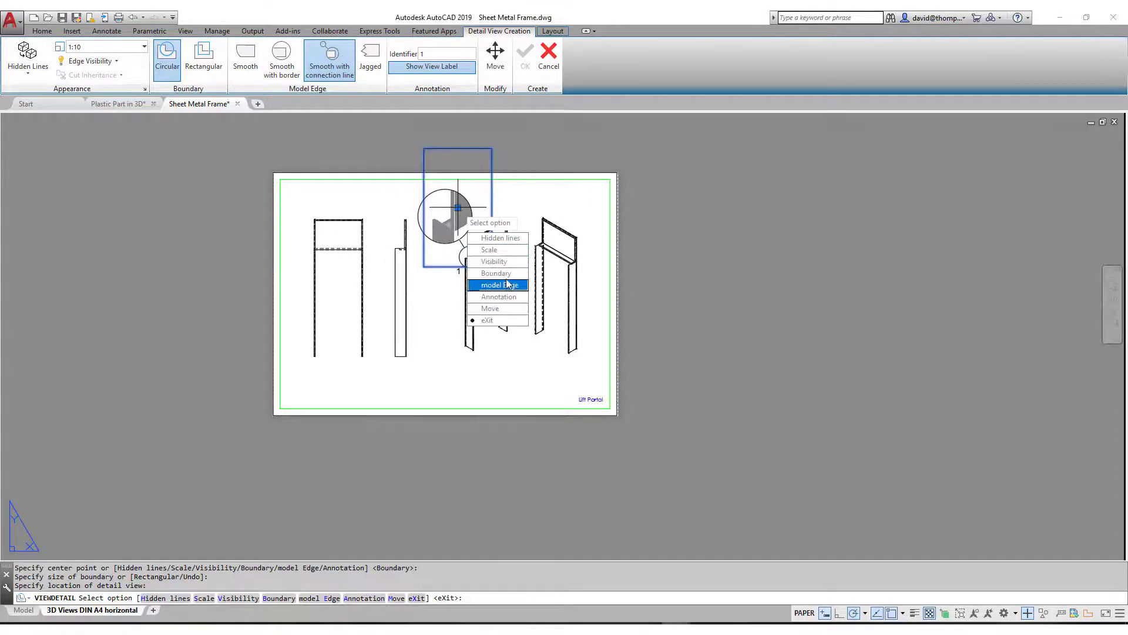
{"action": "left_click", "coordinate": [492, 321]}
{"action": "scroll", "coordinate": [413, 206], "scroll_direction": "up", "scroll_amount": 4}
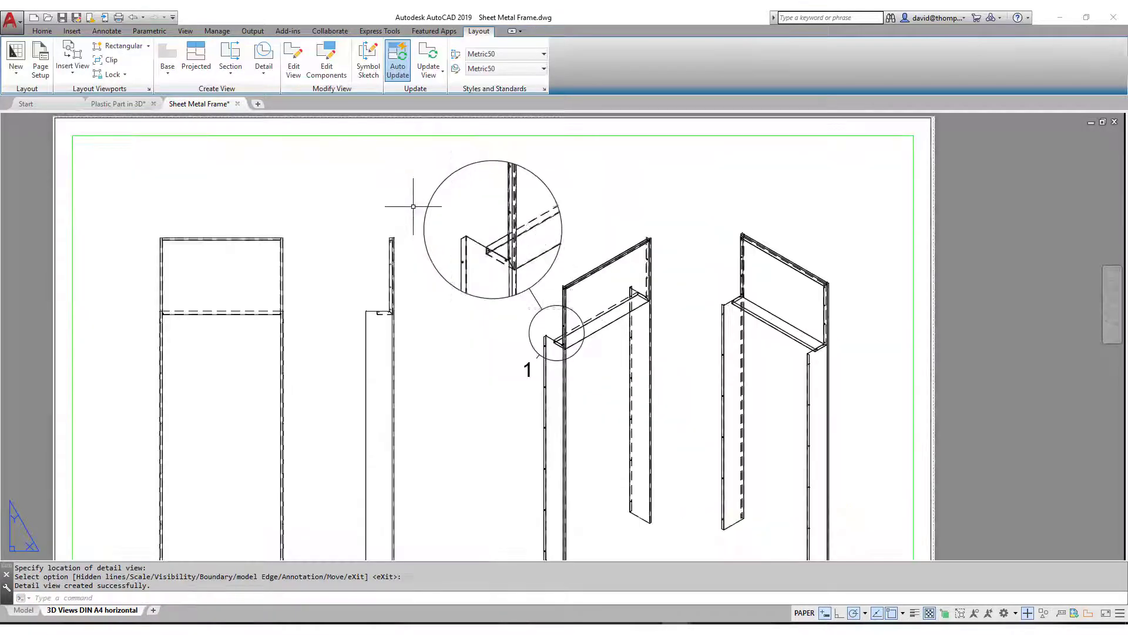
- Shift the front and side views further left on the sheet
{"action": "scroll", "coordinate": [517, 220], "scroll_direction": "down", "scroll_amount": 4}
{"action": "left_click", "coordinate": [373, 421]}
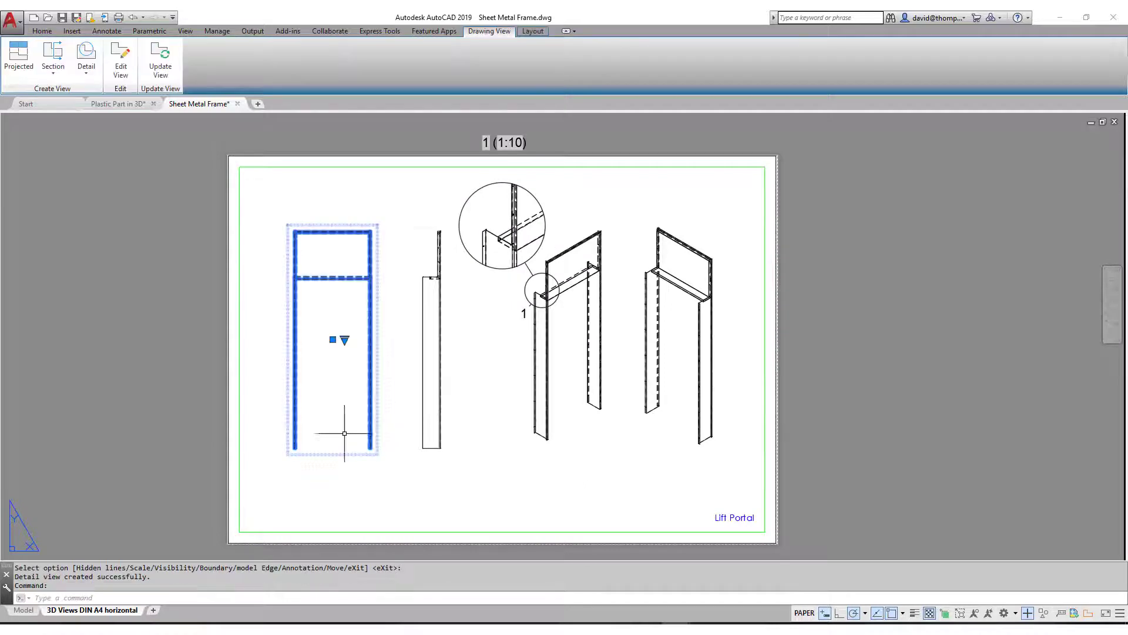
{"action": "left_click", "coordinate": [344, 339]}
{"action": "left_click", "coordinate": [321, 339]}
{"action": "left_click", "coordinate": [433, 333]}
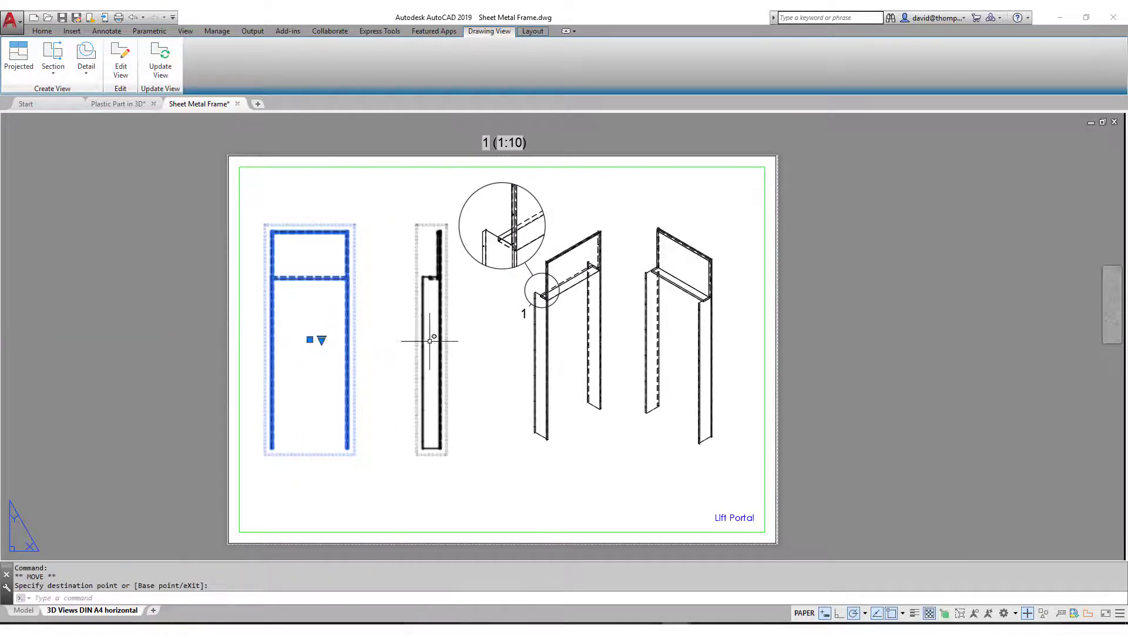
{"action": "left_click", "coordinate": [432, 339]}
{"action": "left_click", "coordinate": [396, 339]}
- Lower both isometric views to the same height on the sheet
{"action": "left_click", "coordinate": [584, 330]}
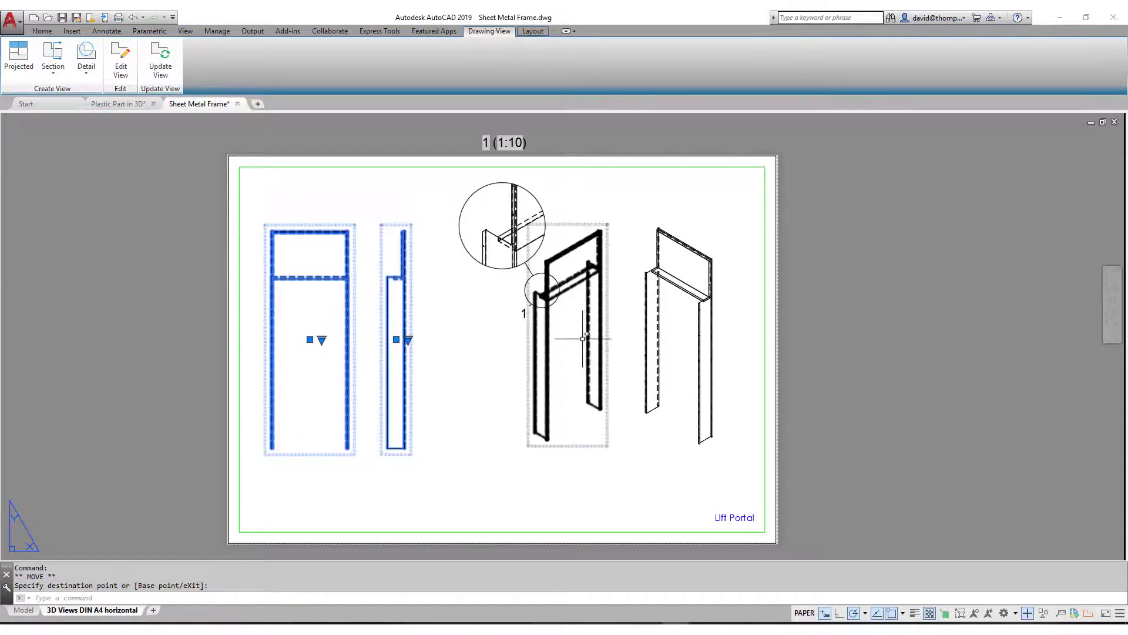
{"action": "left_click", "coordinate": [568, 336]}
{"action": "left_click", "coordinate": [568, 377]}
{"action": "left_click", "coordinate": [702, 353]}
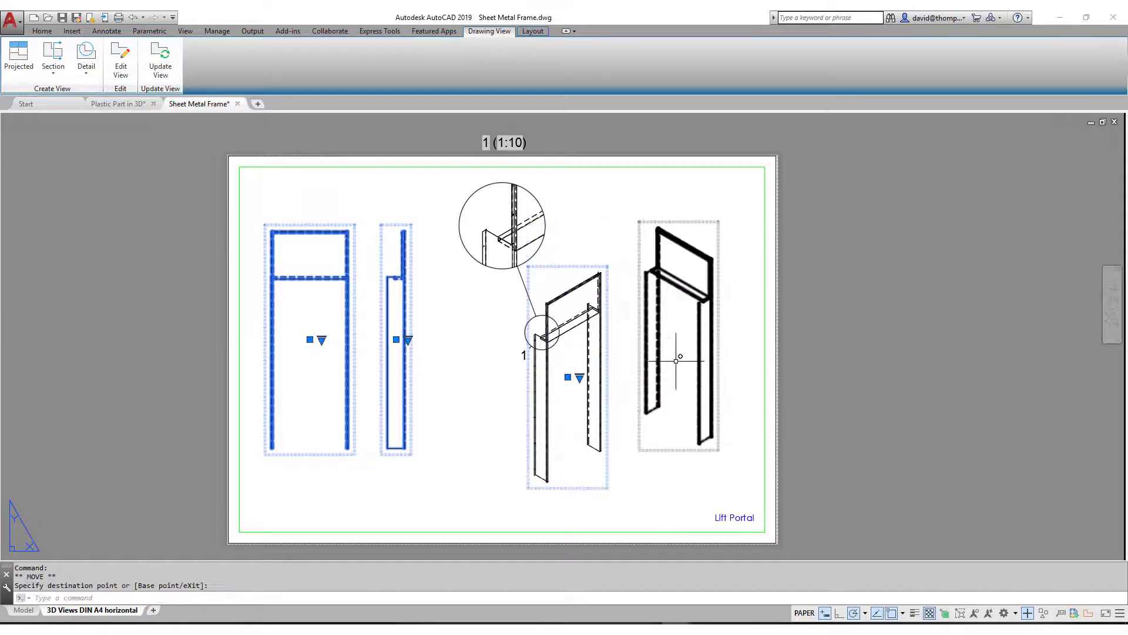
{"action": "left_click", "coordinate": [679, 336]}
{"action": "left_click", "coordinate": [677, 376]}
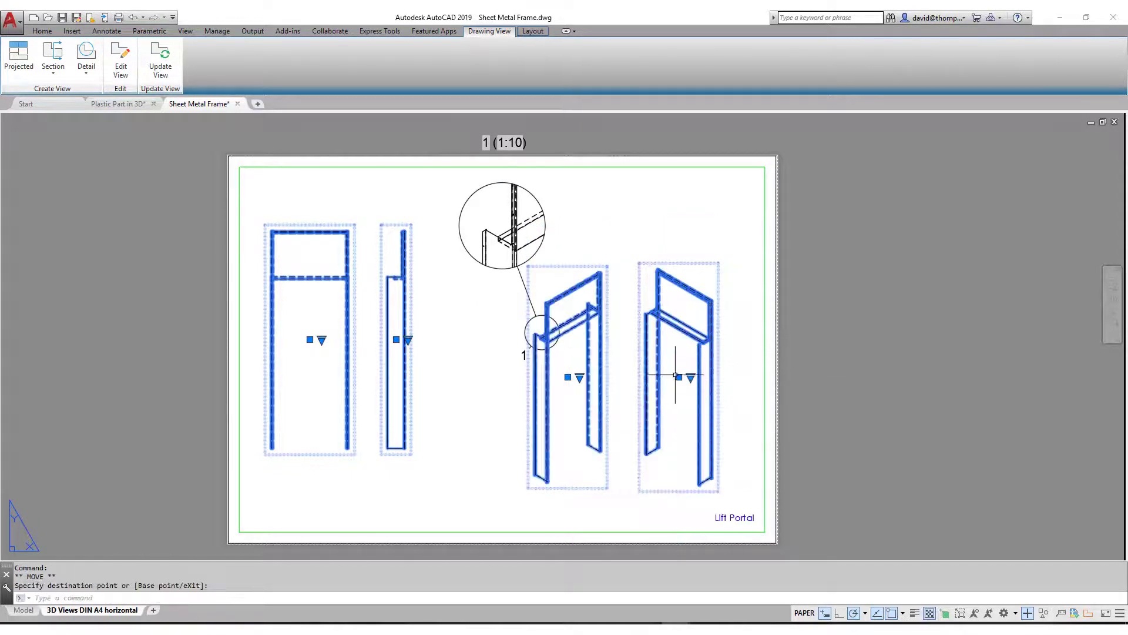
- Move detail view 1 down and to the left beside the isometric views
{"action": "left_click", "coordinate": [508, 228]}
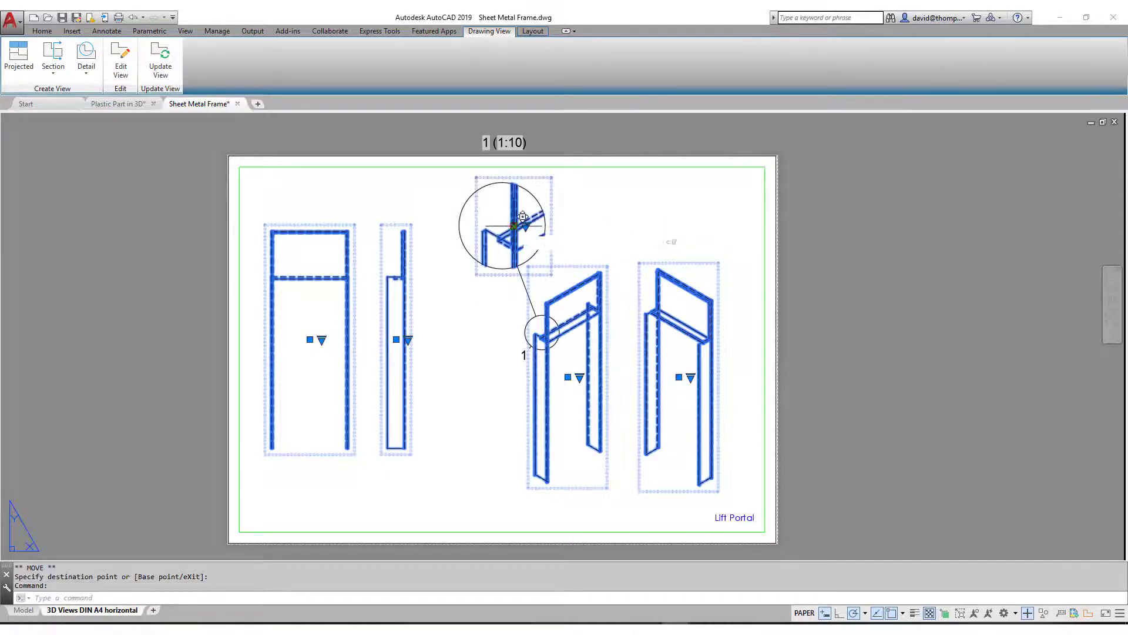
{"action": "left_click", "coordinate": [514, 226]}
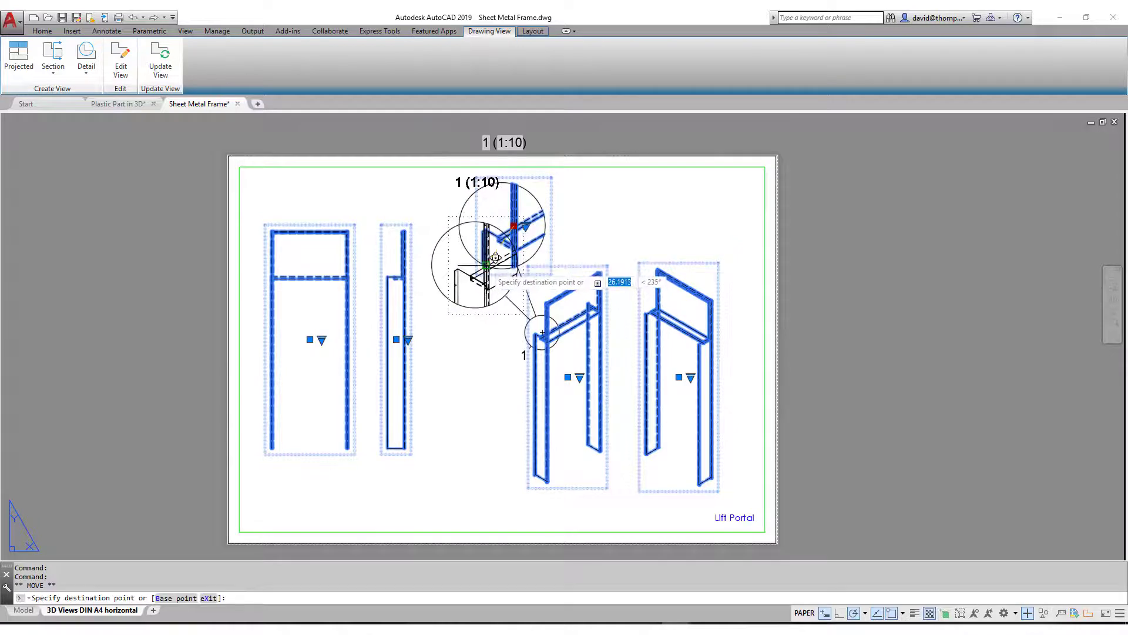
{"action": "left_click", "coordinate": [480, 179]}
{"action": "left_click", "coordinate": [479, 182]}
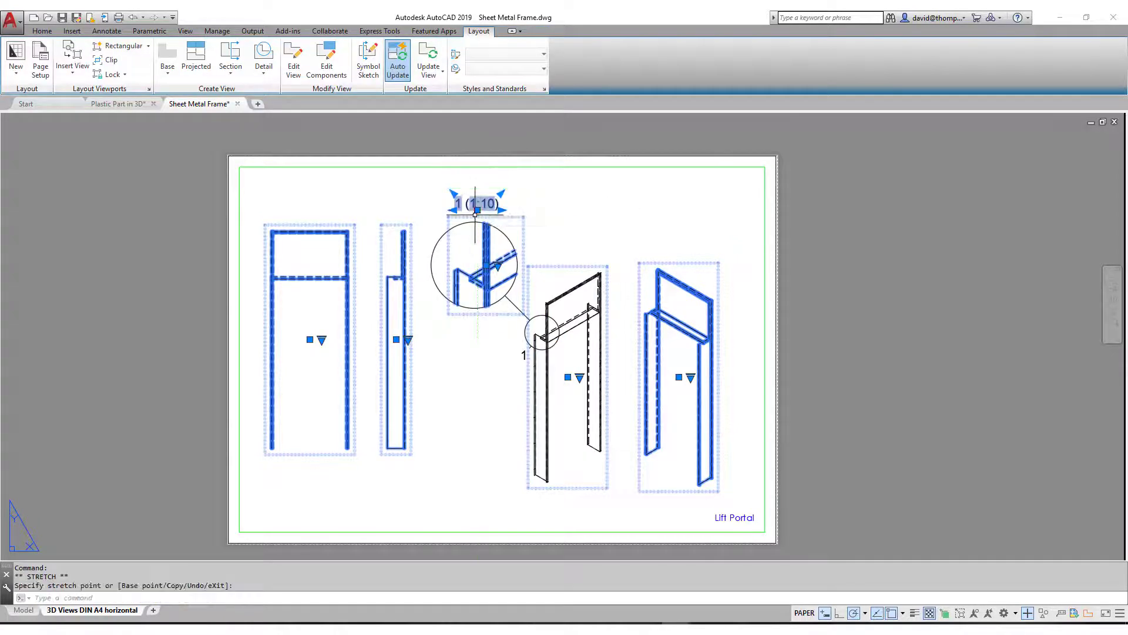
- Drag detail identifier 1 to just left of the detail circle, then zoom to fit the whole sheet
{"action": "scroll", "coordinate": [513, 349], "scroll_direction": "up", "scroll_amount": 4}
{"action": "key", "text": "Escape"}
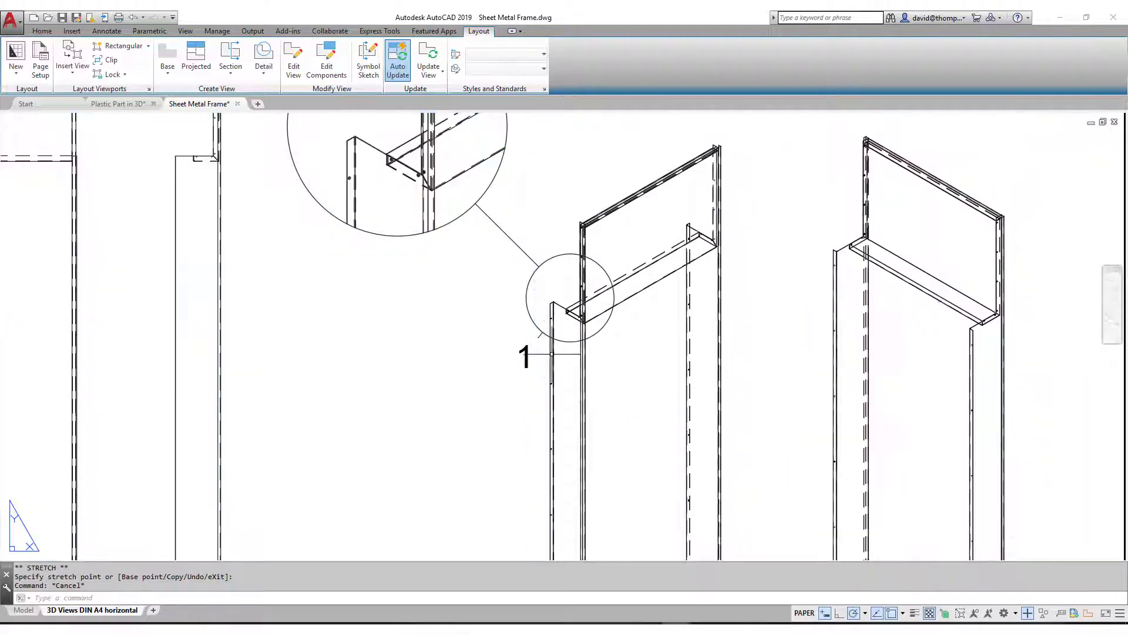
{"action": "scroll", "coordinate": [544, 348], "scroll_direction": "up", "scroll_amount": 5}
{"action": "left_click", "coordinate": [524, 357]}
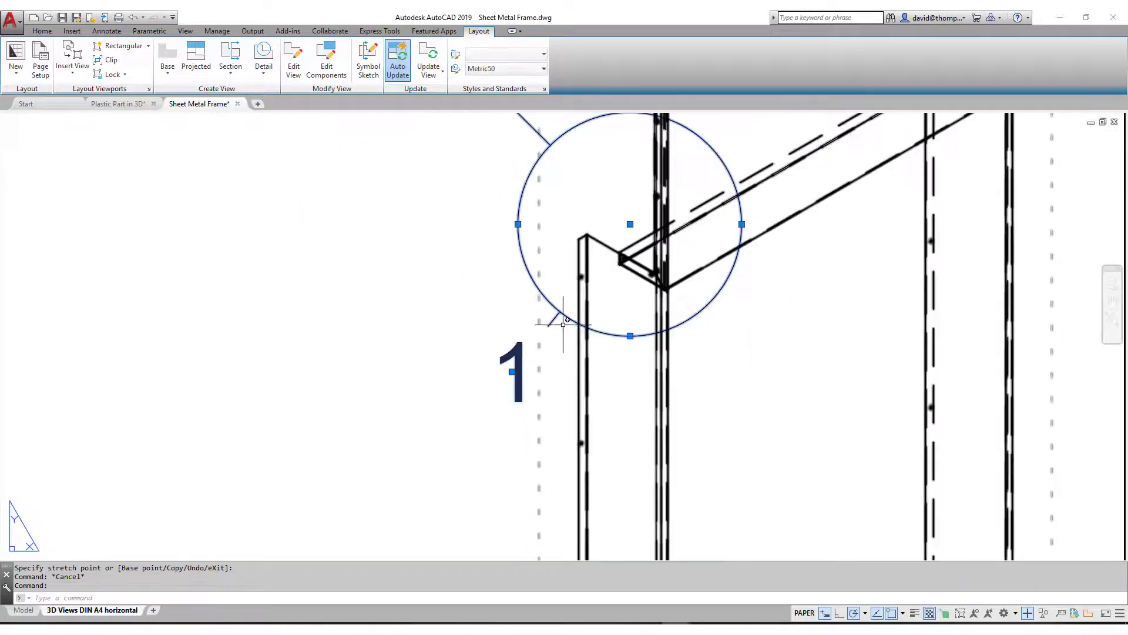
{"action": "left_click", "coordinate": [512, 370]}
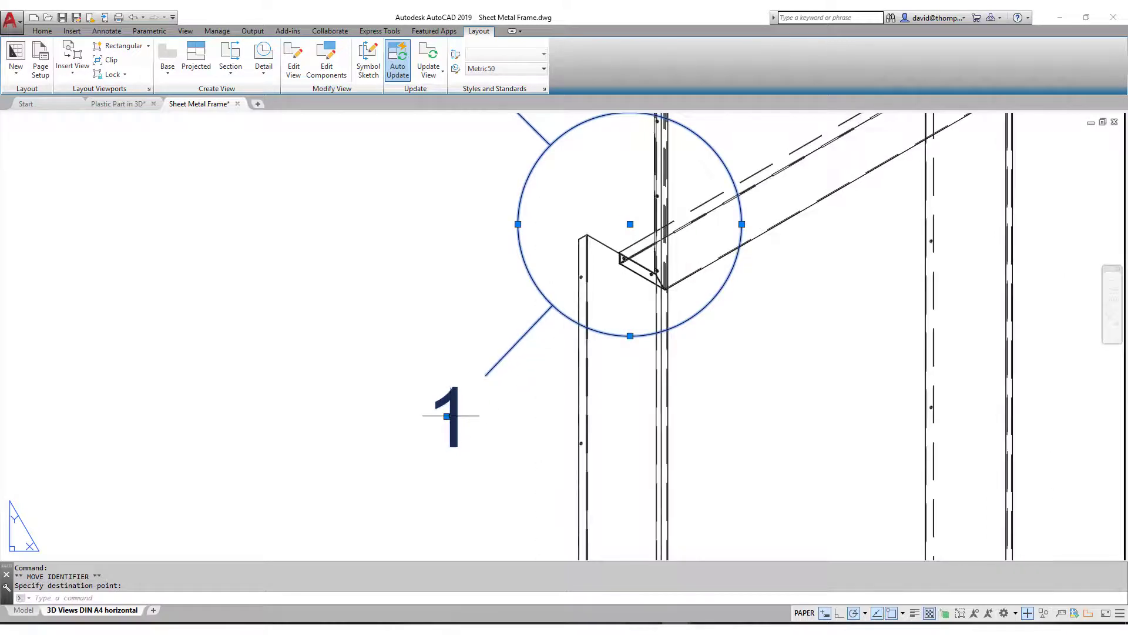
{"action": "left_click", "coordinate": [860, 313]}
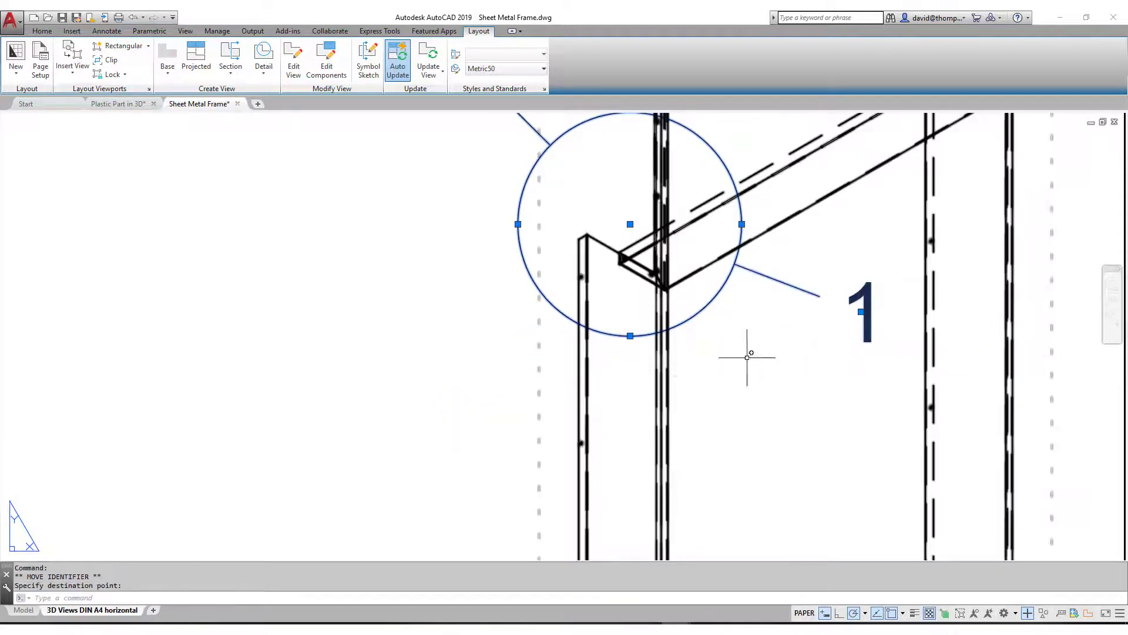
{"action": "scroll", "coordinate": [747, 357], "scroll_direction": "down", "scroll_amount": 3}
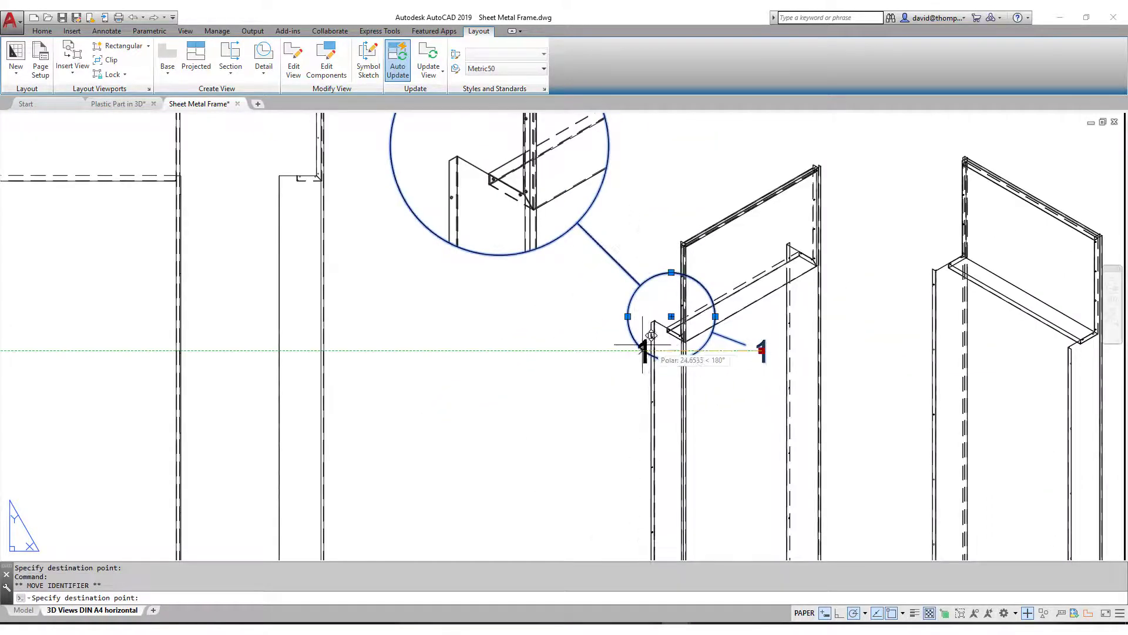
{"action": "left_click", "coordinate": [585, 350]}
{"action": "scroll", "coordinate": [486, 388], "scroll_direction": "down", "scroll_amount": 3}
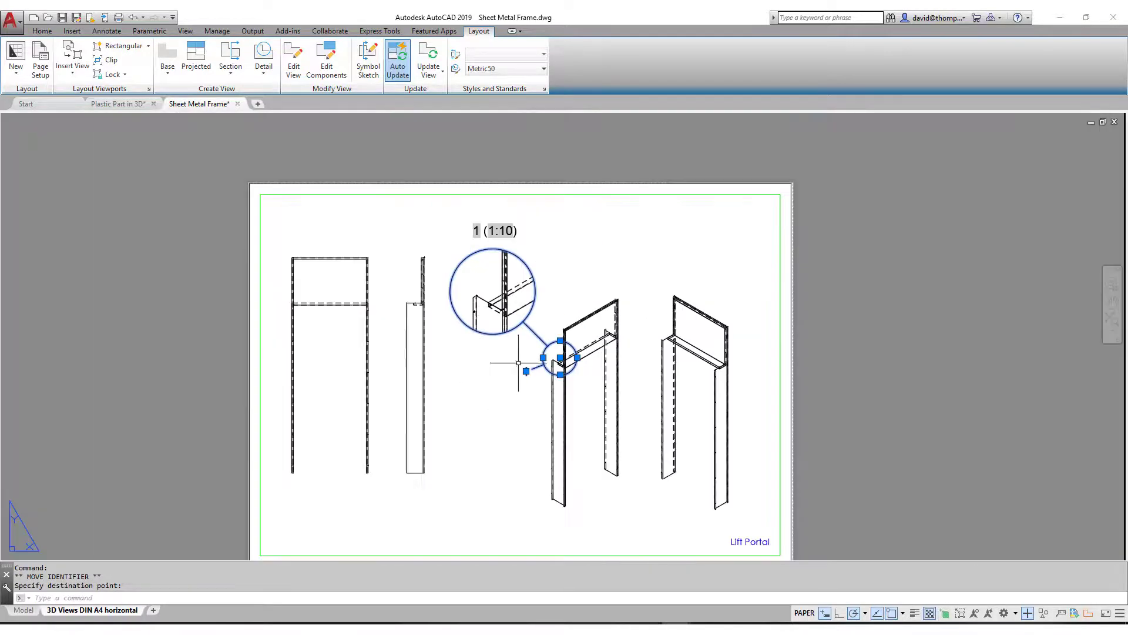
{"action": "scroll", "coordinate": [488, 294], "scroll_direction": "up", "scroll_amount": 2}
{"action": "scroll", "coordinate": [575, 255], "scroll_direction": "up", "scroll_amount": 2}
{"action": "key", "text": "Escape"}
{"action": "scroll", "coordinate": [588, 241], "scroll_direction": "down", "scroll_amount": 3}
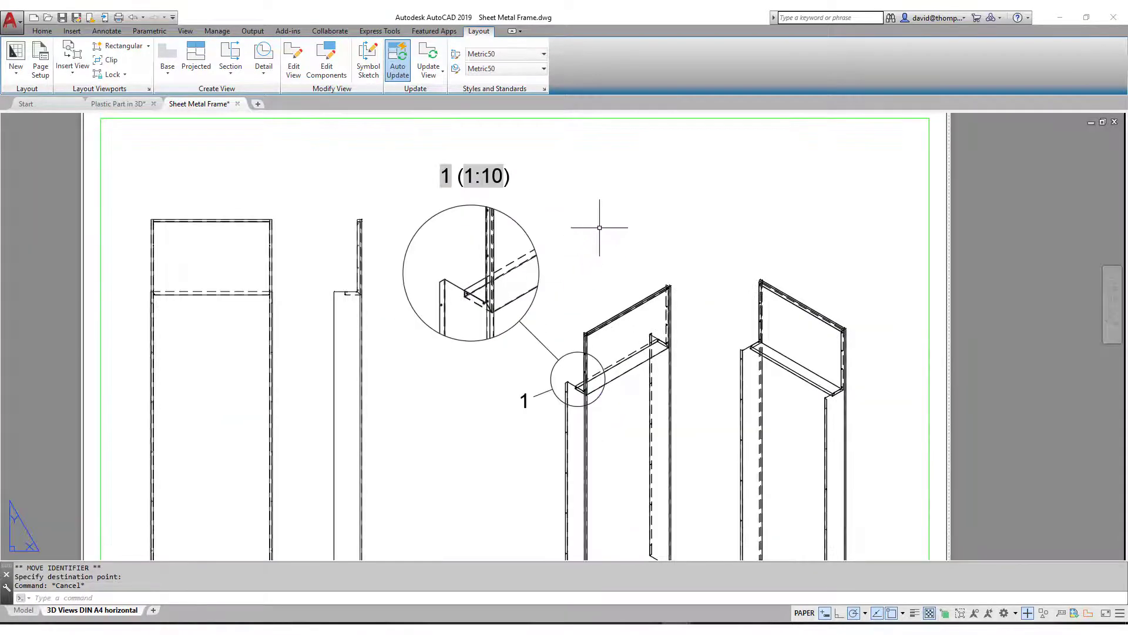
{"action": "middle_click", "coordinate": [599, 224]}
{"action": "middle_click", "coordinate": [600, 224]}
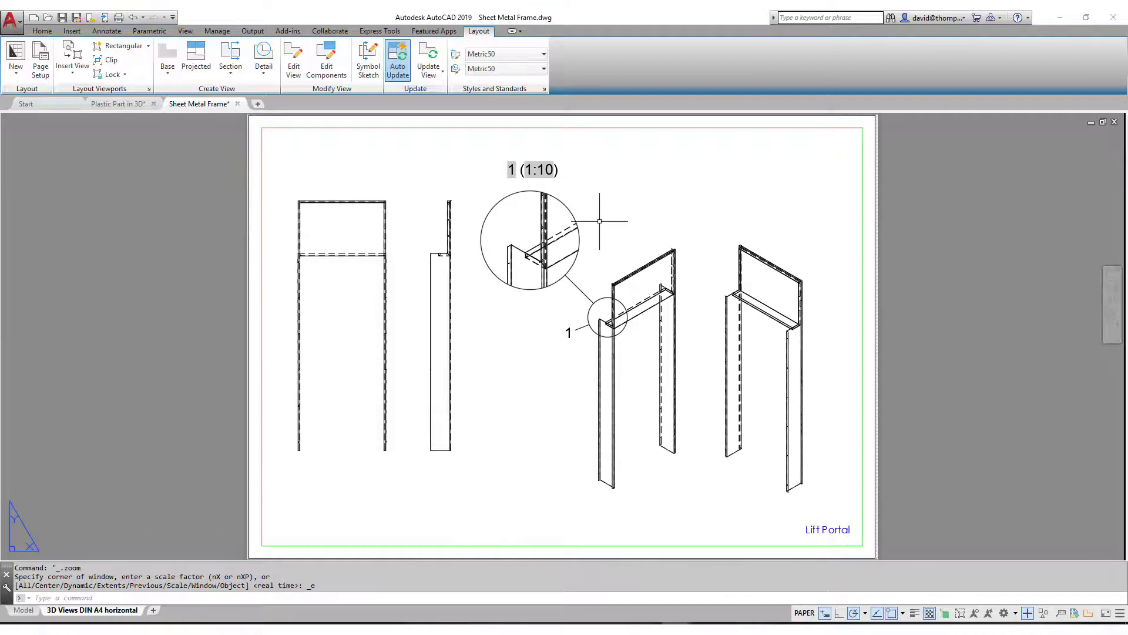